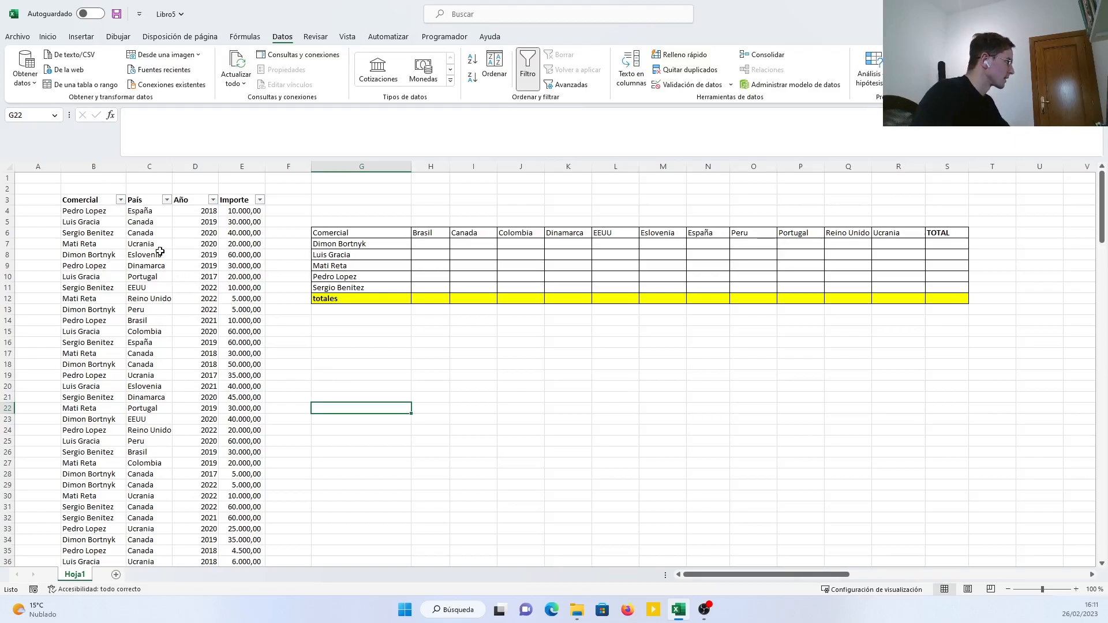
Examine the sales records in the Comercial, País, Año and Importe columns down through the list.
{"action": "left_click", "coordinate": [101, 232]}
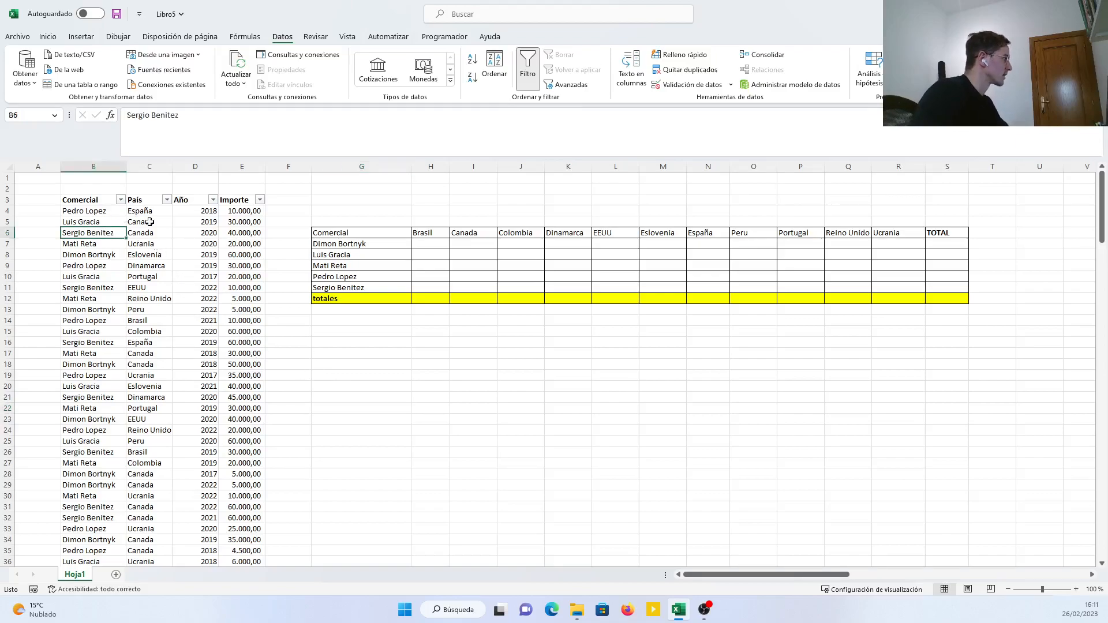
{"action": "left_click", "coordinate": [157, 222]}
{"action": "left_click", "coordinate": [188, 222]}
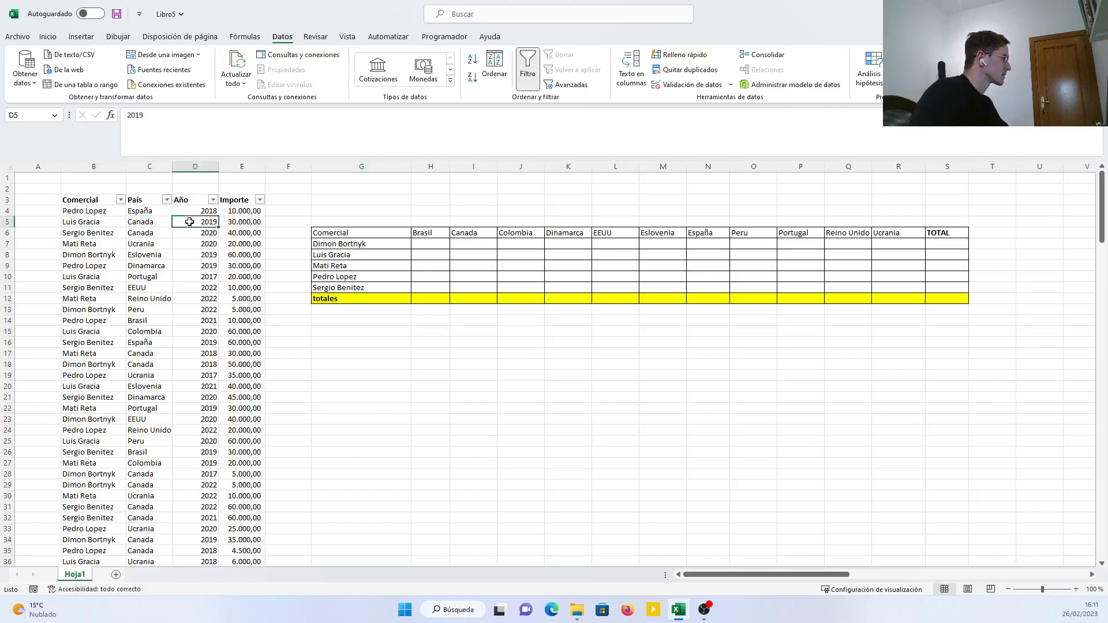
{"action": "left_click_drag", "start_coordinate": [239, 221], "coordinate": [238, 268]}
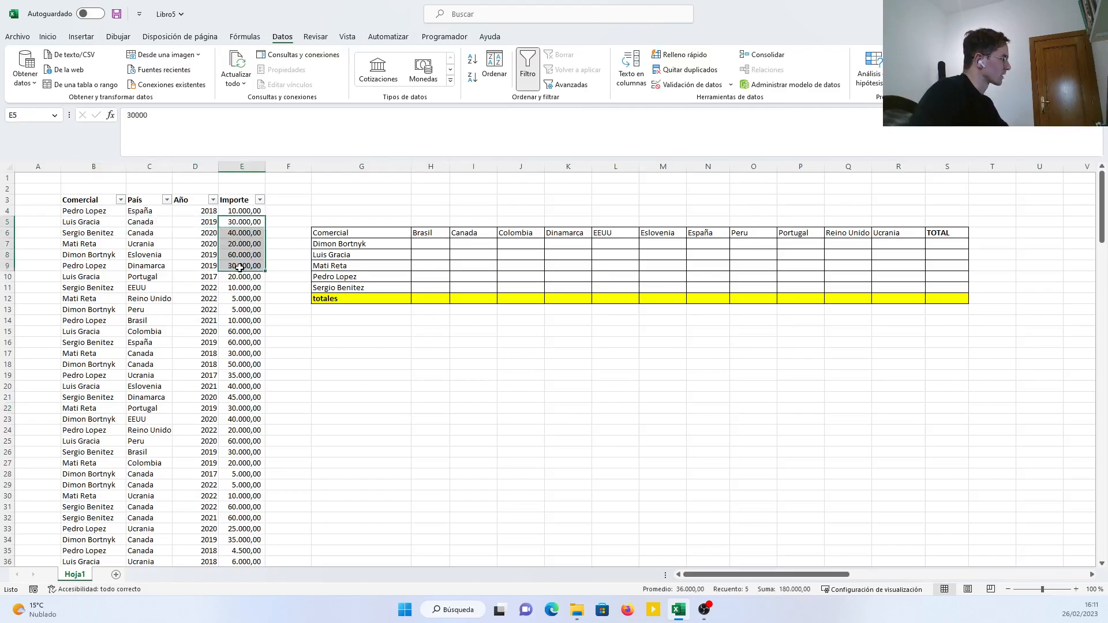
{"action": "scroll", "coordinate": [241, 319], "scroll_direction": "down", "scroll_amount": 15}
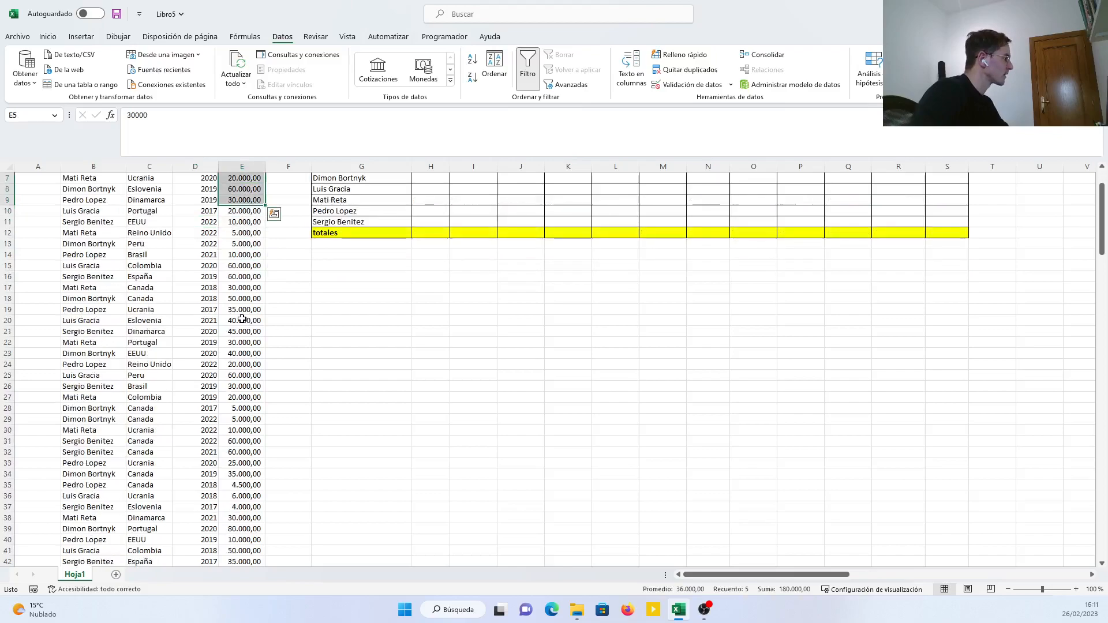
{"action": "scroll", "coordinate": [242, 319], "scroll_direction": "down", "scroll_amount": 7}
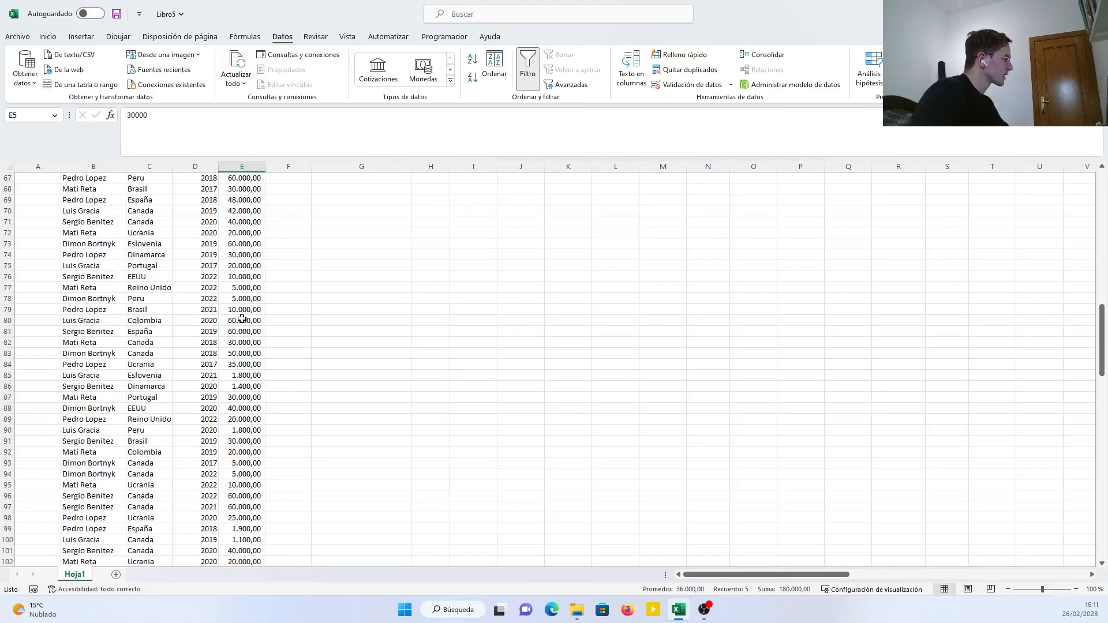
{"action": "scroll", "coordinate": [211, 366], "scroll_direction": "down", "scroll_amount": 20}
{"action": "scroll", "coordinate": [212, 366], "scroll_direction": "up", "scroll_amount": 20}
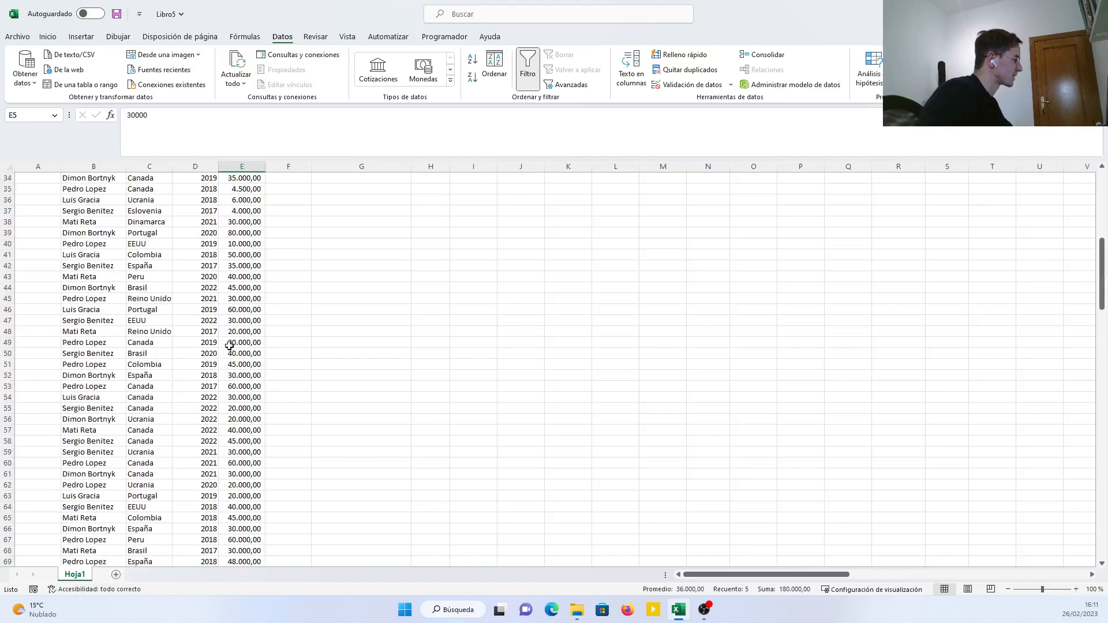
{"action": "scroll", "coordinate": [229, 345], "scroll_direction": "up", "scroll_amount": 11}
{"action": "left_click", "coordinate": [396, 407]}
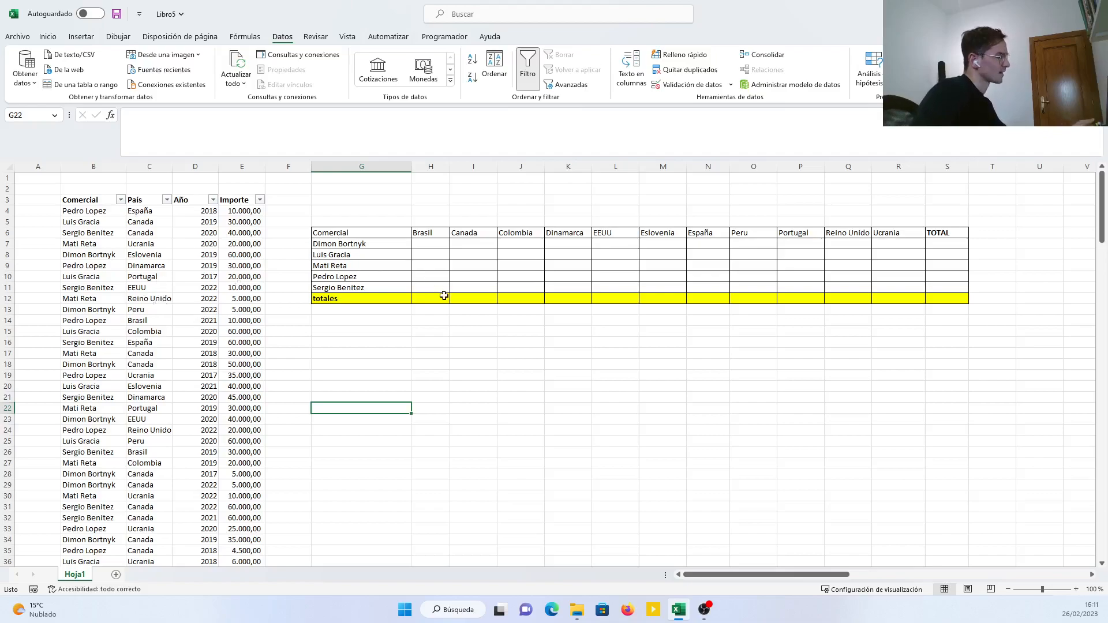
{"action": "left_click", "coordinate": [444, 365]}
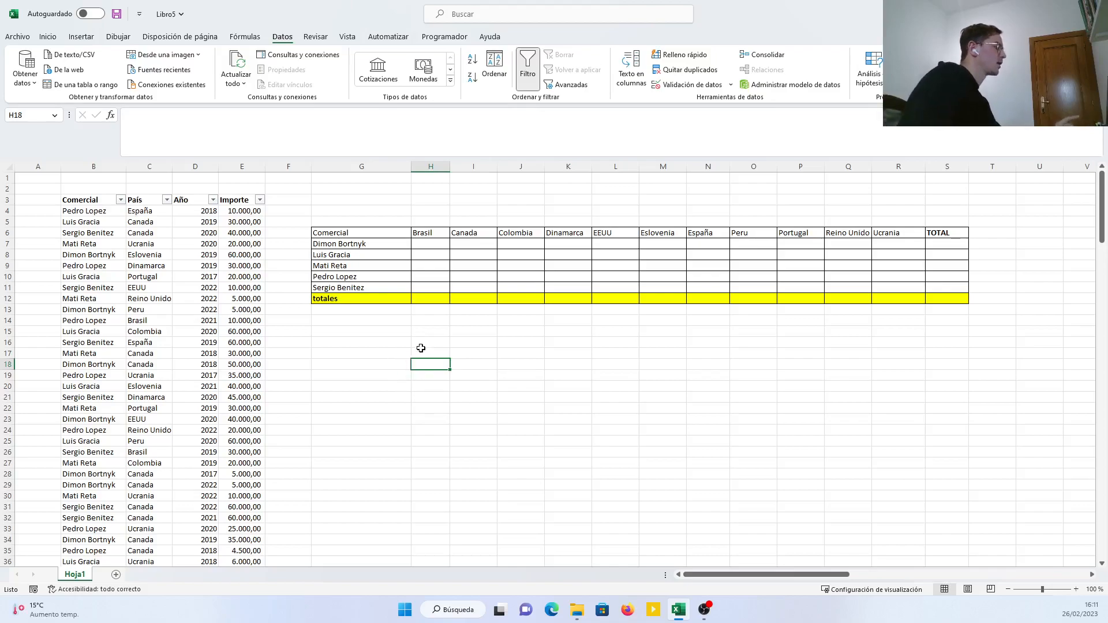
{"action": "left_click", "coordinate": [386, 374]}
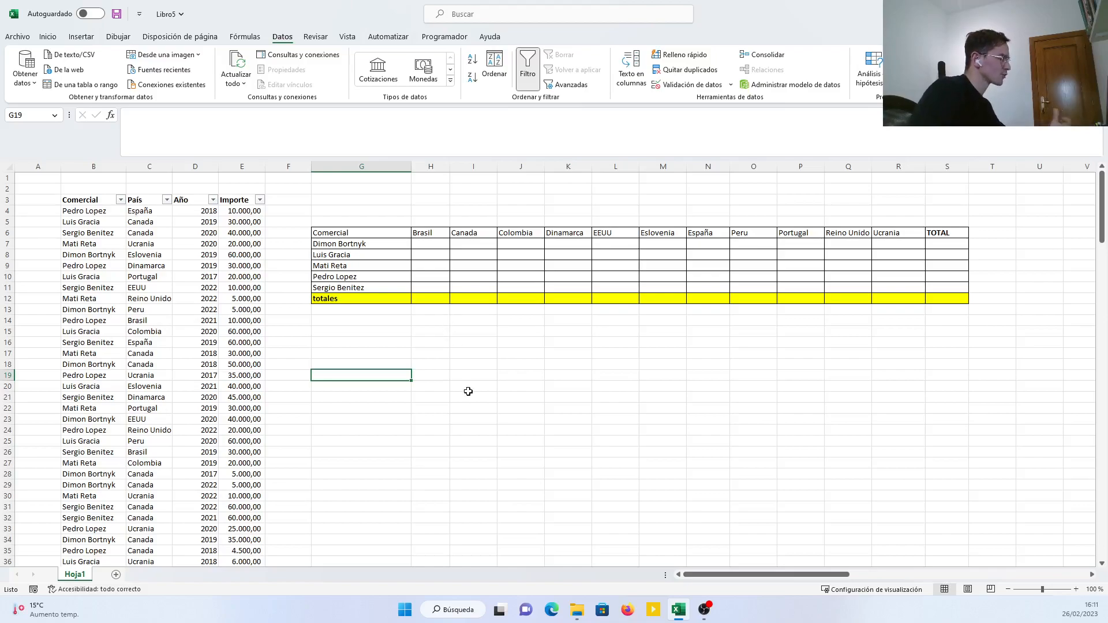
{"action": "left_click", "coordinate": [430, 353]}
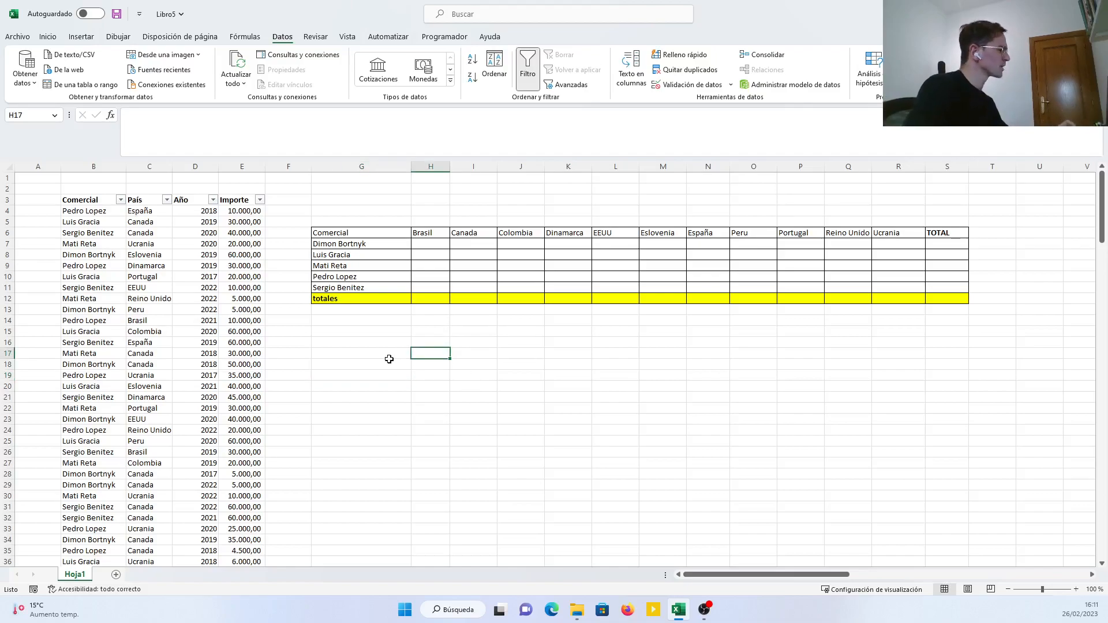
{"action": "left_click", "coordinate": [384, 375]}
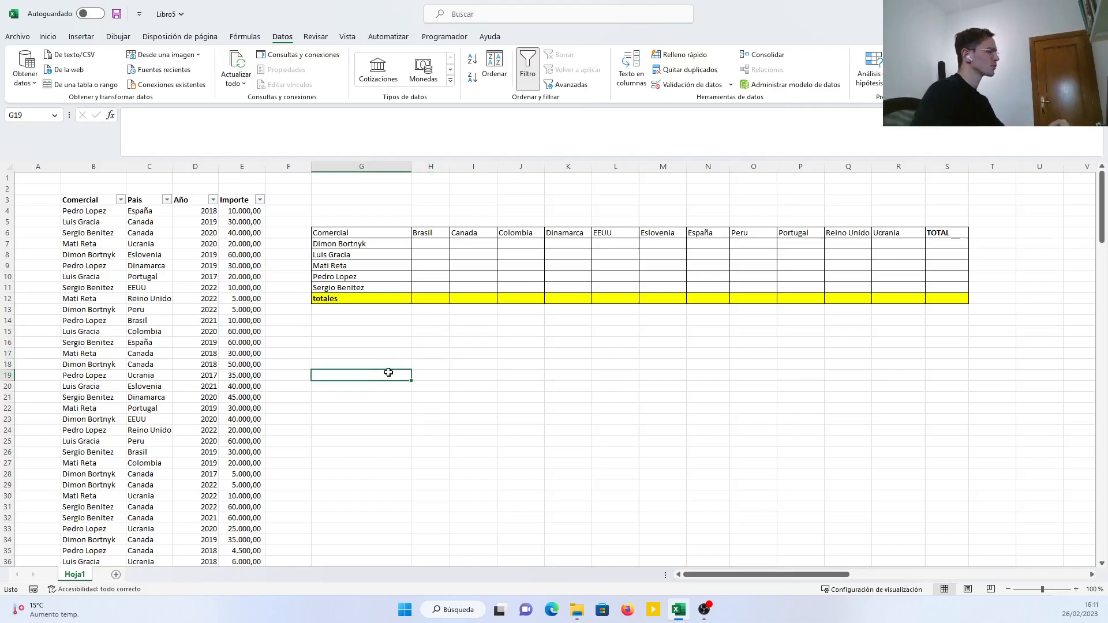
{"action": "left_click", "coordinate": [464, 377]}
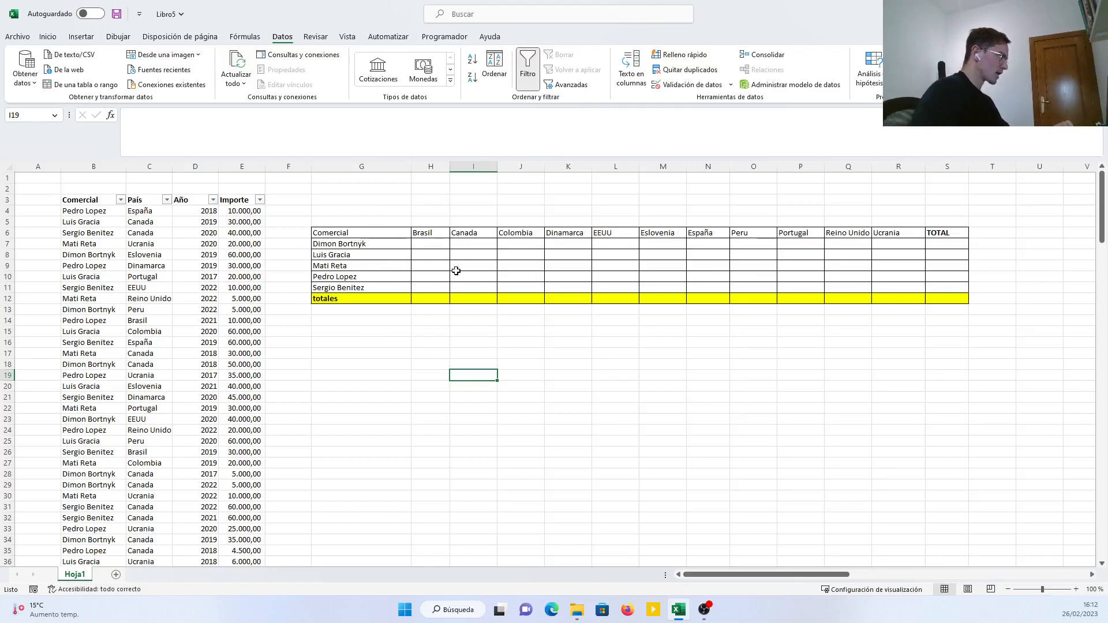
{"action": "left_click", "coordinate": [806, 385]}
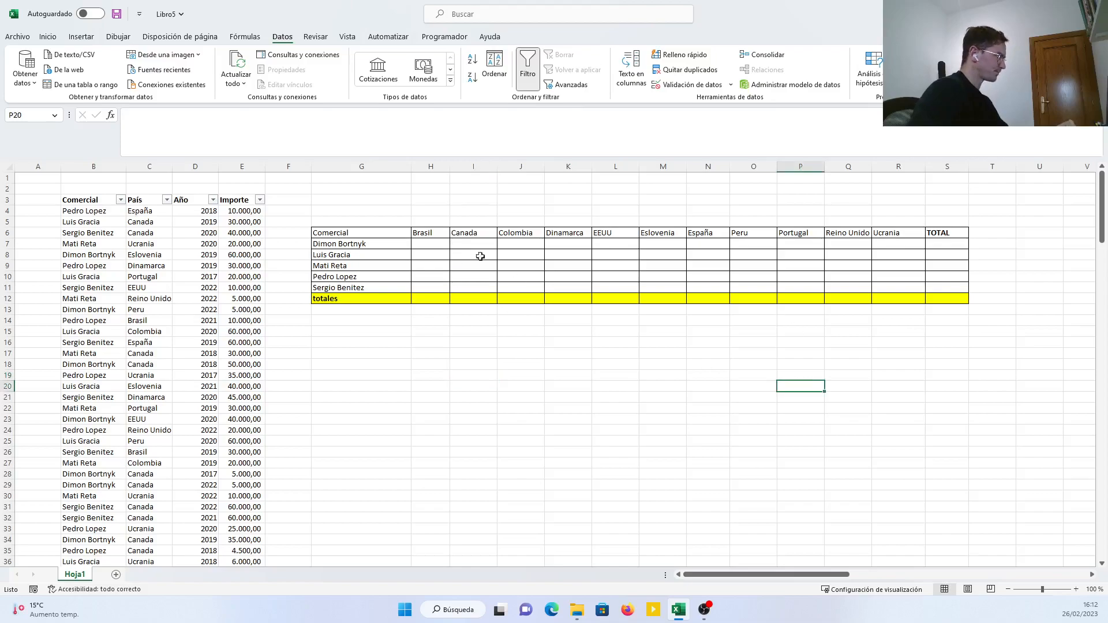
Enter the label "Seleccionar año" in cell G4, above the summary table.
{"action": "left_click", "coordinate": [366, 209]}
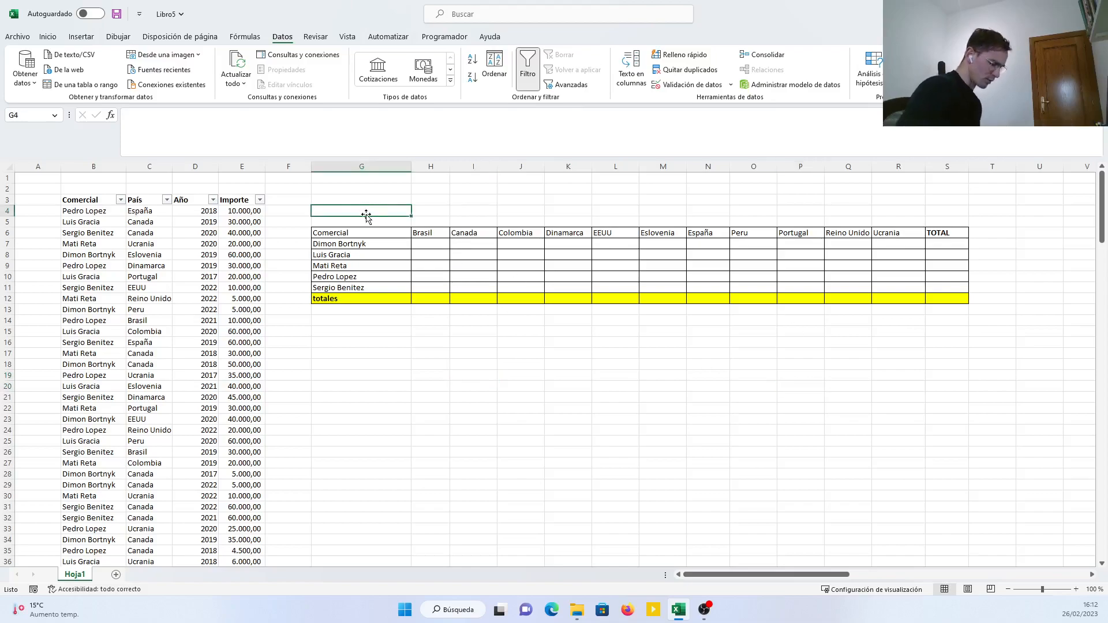
{"action": "type", "text": "Seleccionar año"}
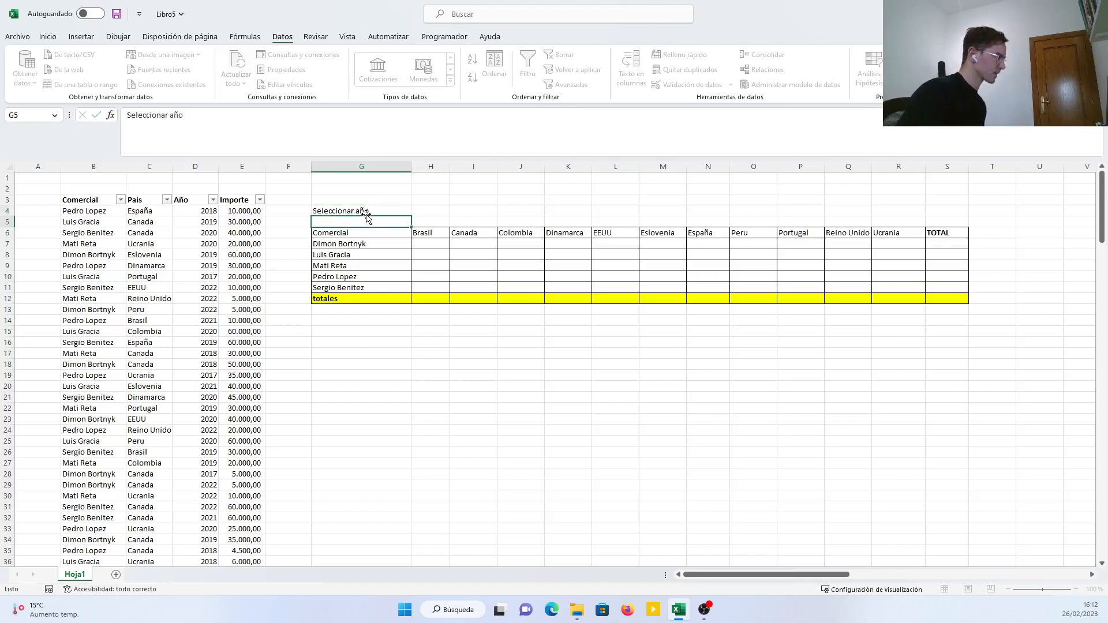
{"action": "key", "text": "Tab"}
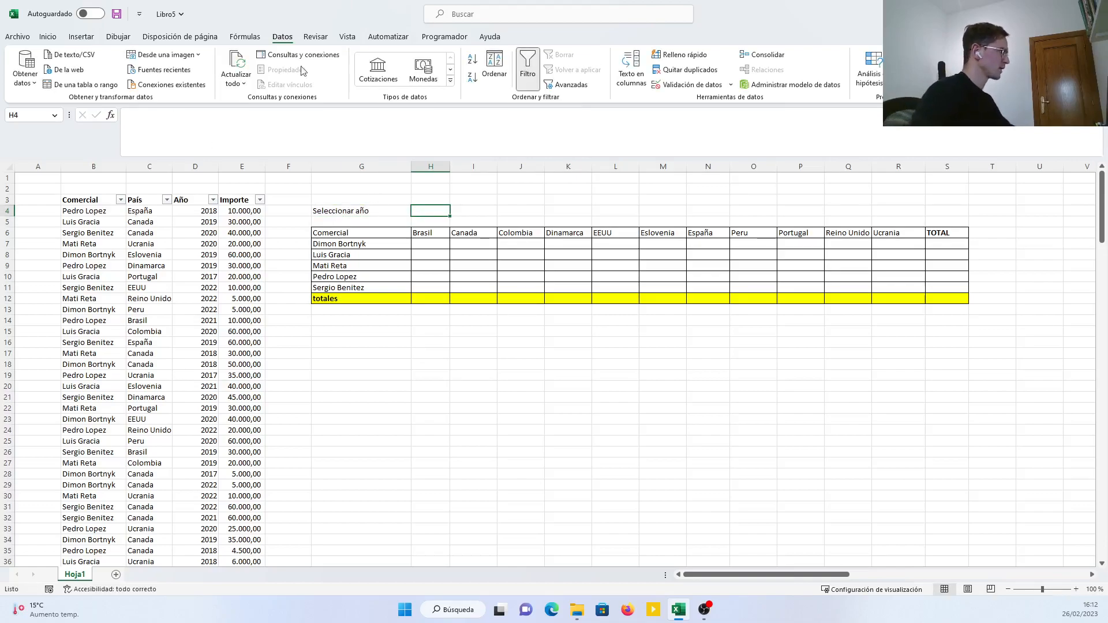
Add list data validation to cell H4 with the source 2017;2018;2019;2020;2021;2022.
{"action": "left_click", "coordinate": [50, 37]}
{"action": "left_click", "coordinate": [283, 37]}
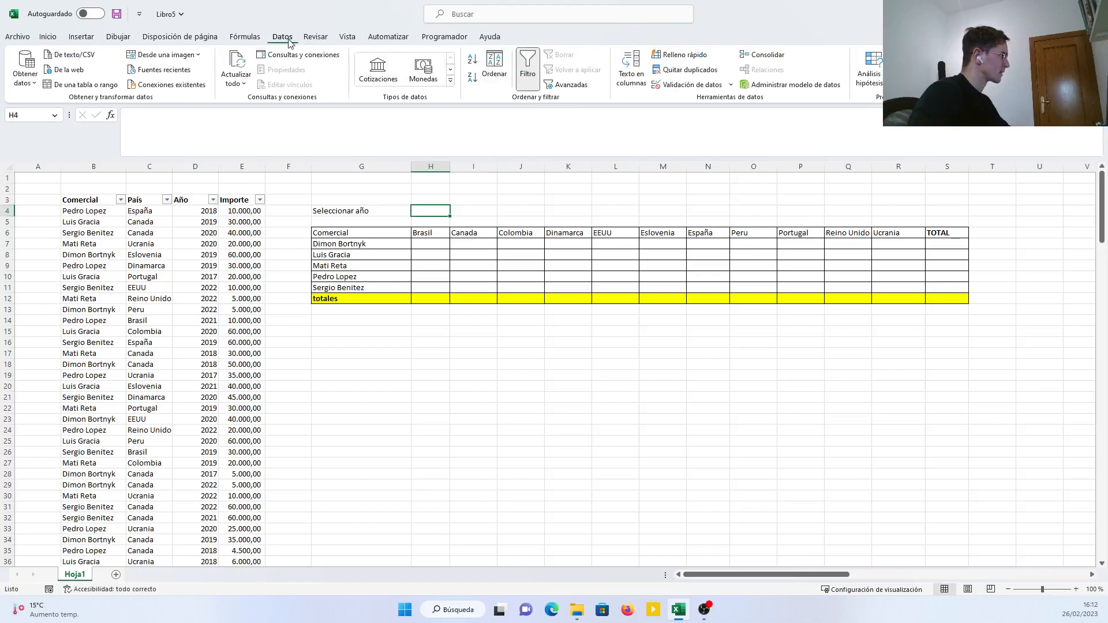
{"action": "left_click", "coordinate": [669, 87]}
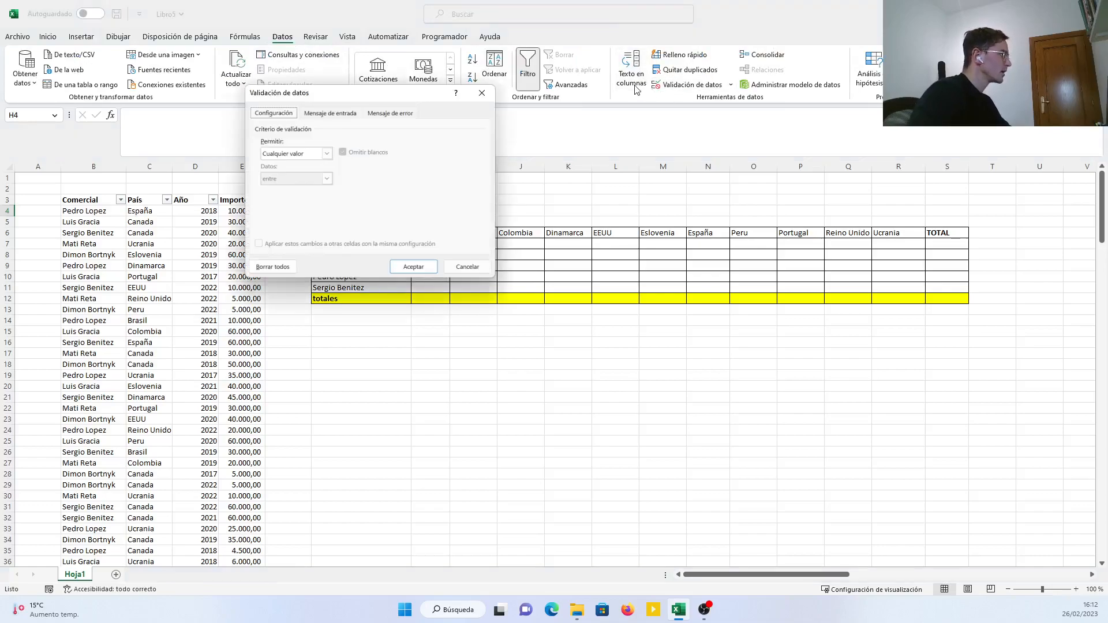
{"action": "left_click", "coordinate": [326, 154]}
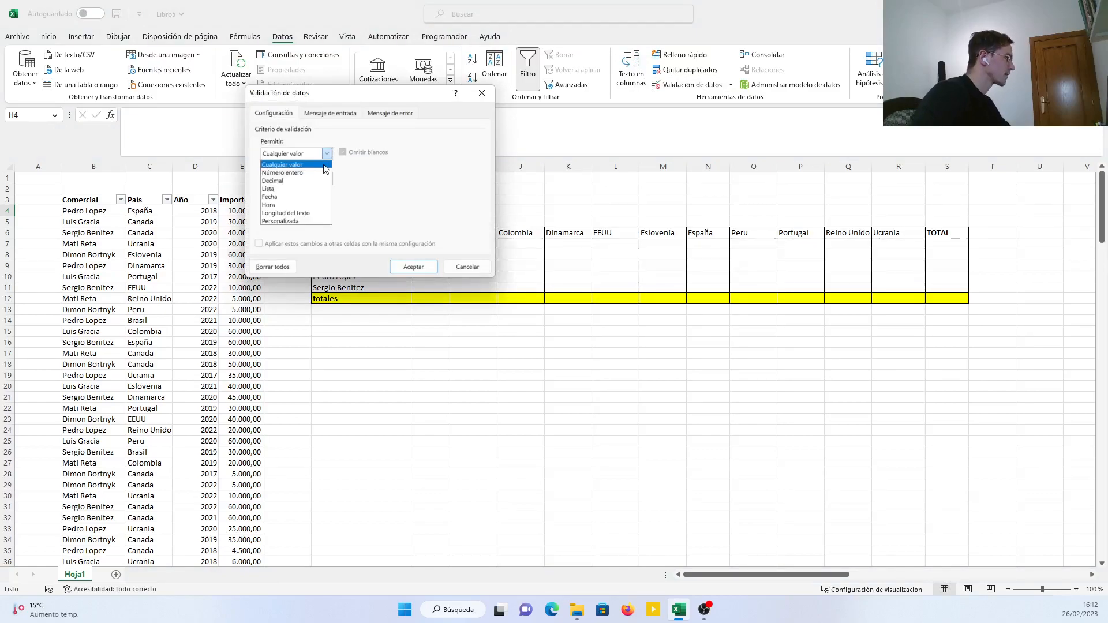
{"action": "left_click", "coordinate": [284, 190]}
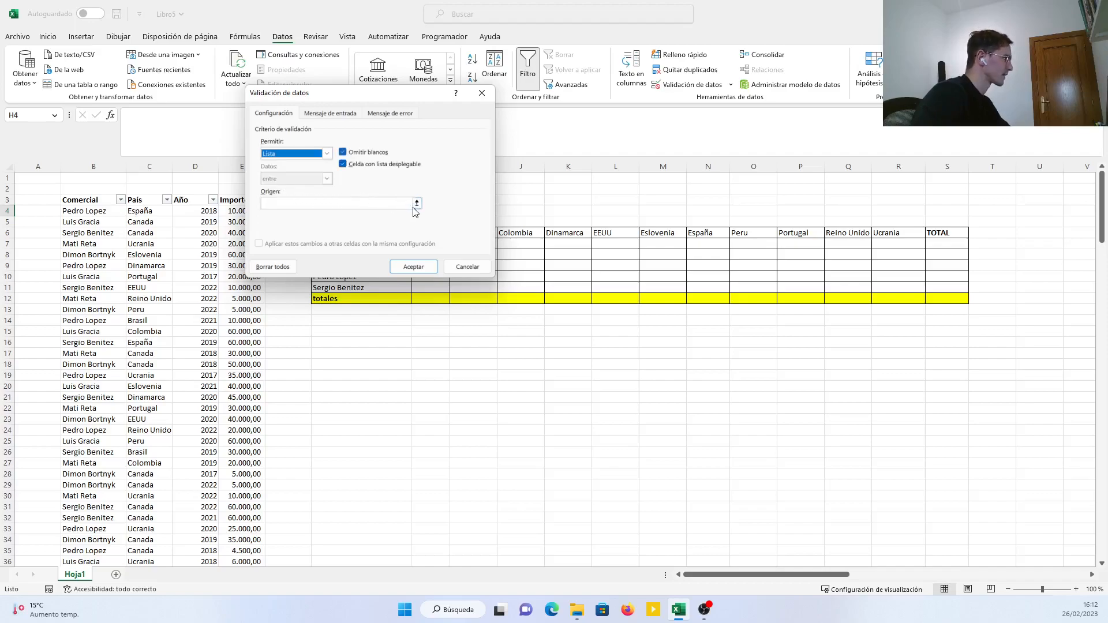
{"action": "left_click_drag", "start_coordinate": [393, 96], "coordinate": [822, 46]}
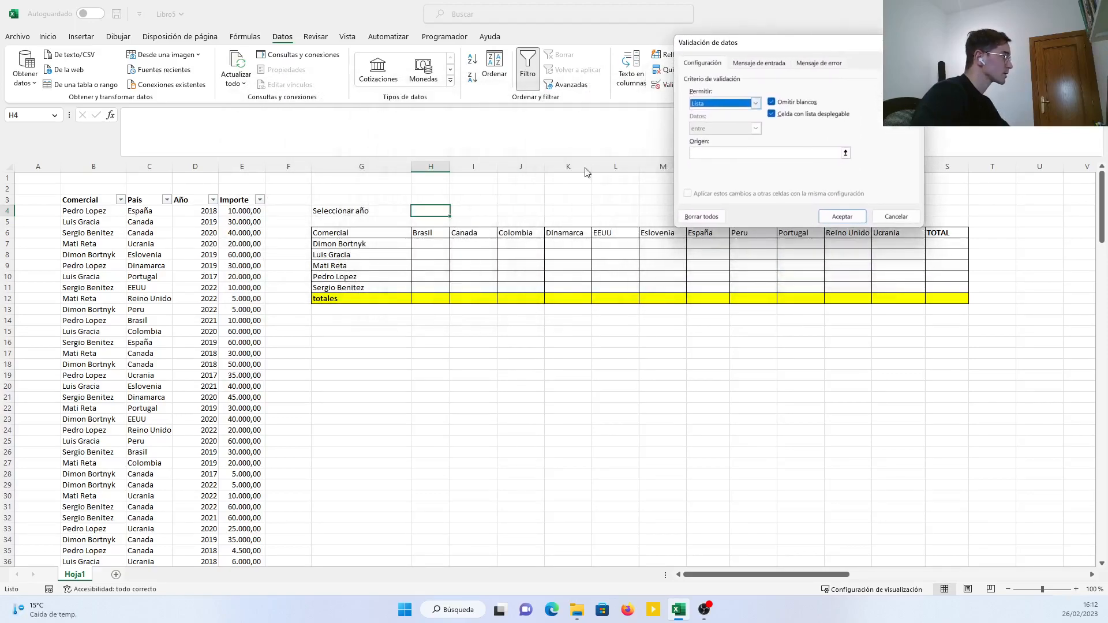
{"action": "left_click", "coordinate": [708, 155]}
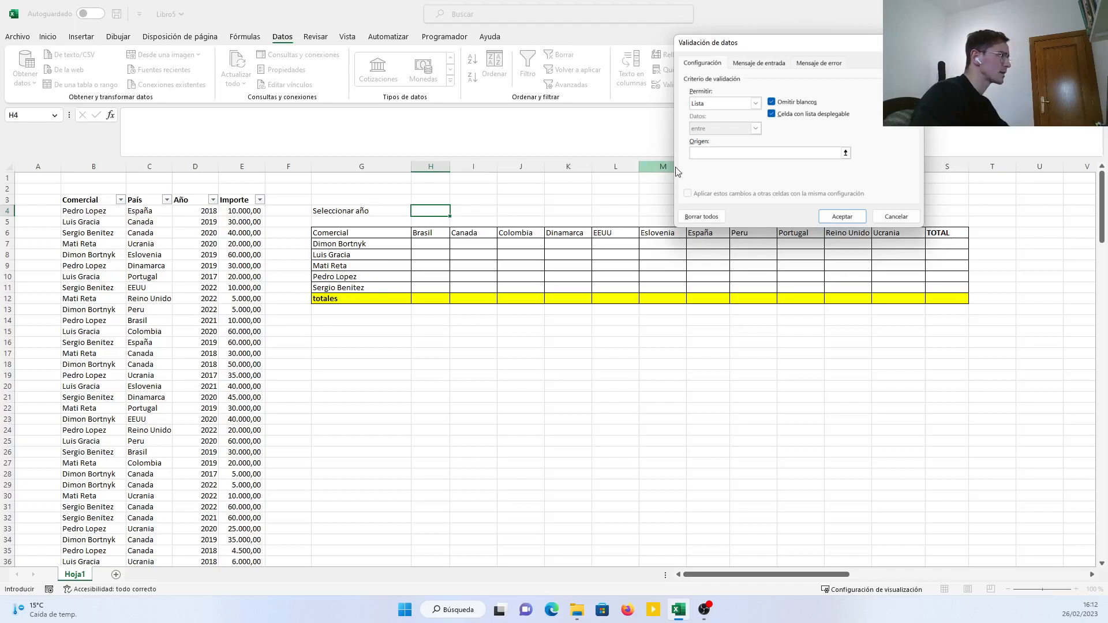
{"action": "type", "text": "2017;2018;2019;2020;2021;2022"}
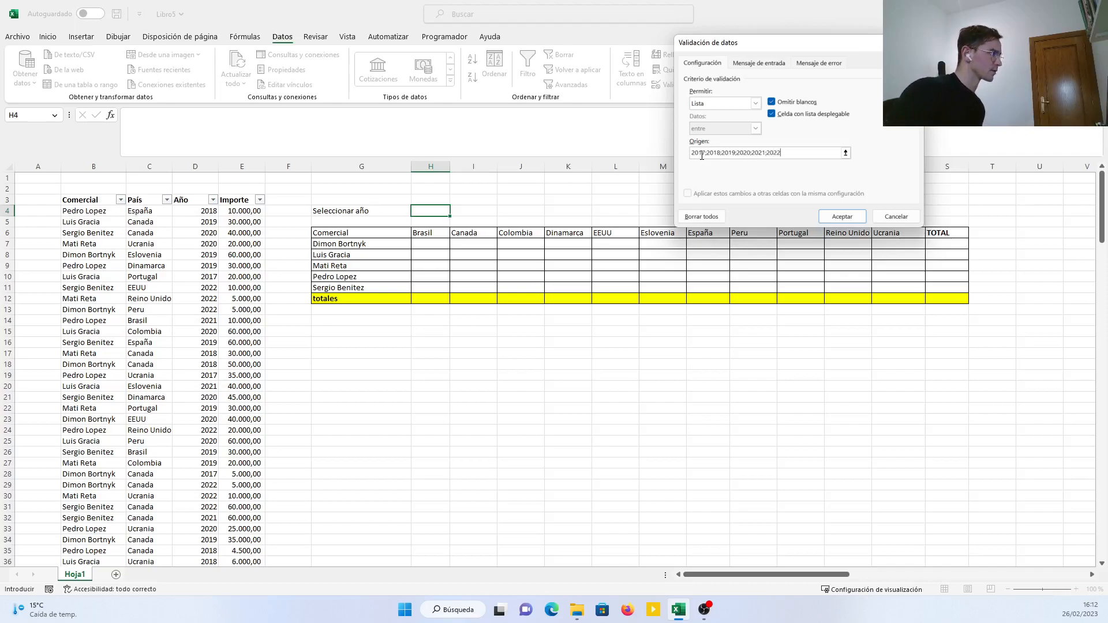
{"action": "key", "text": "Return"}
{"action": "left_click", "coordinate": [470, 391]}
{"action": "left_click", "coordinate": [442, 211]}
{"action": "left_click", "coordinate": [455, 211]}
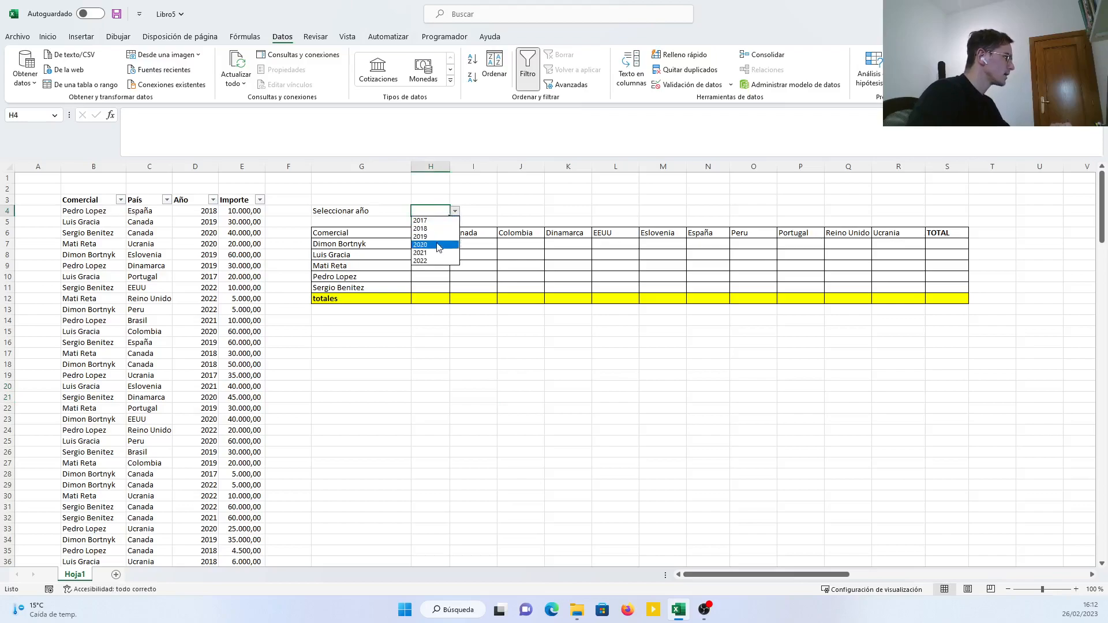
{"action": "left_click", "coordinate": [445, 294]}
{"action": "left_click_drag", "start_coordinate": [512, 432], "coordinate": [511, 438]}
{"action": "left_click_drag", "start_coordinate": [344, 232], "coordinate": [941, 296]}
{"action": "left_click_drag", "start_coordinate": [883, 398], "coordinate": [862, 395]}
Choose 2019 from the year list in cell H4.
{"action": "left_click", "coordinate": [437, 210]}
{"action": "left_click", "coordinate": [455, 212]}
{"action": "left_click", "coordinate": [424, 236]}
{"action": "left_click", "coordinate": [500, 362]}
Total the Brasil column in H12 with =SUMA(H7:H11) and copy the formula across the totales row to R12.
{"action": "left_click", "coordinate": [437, 300]}
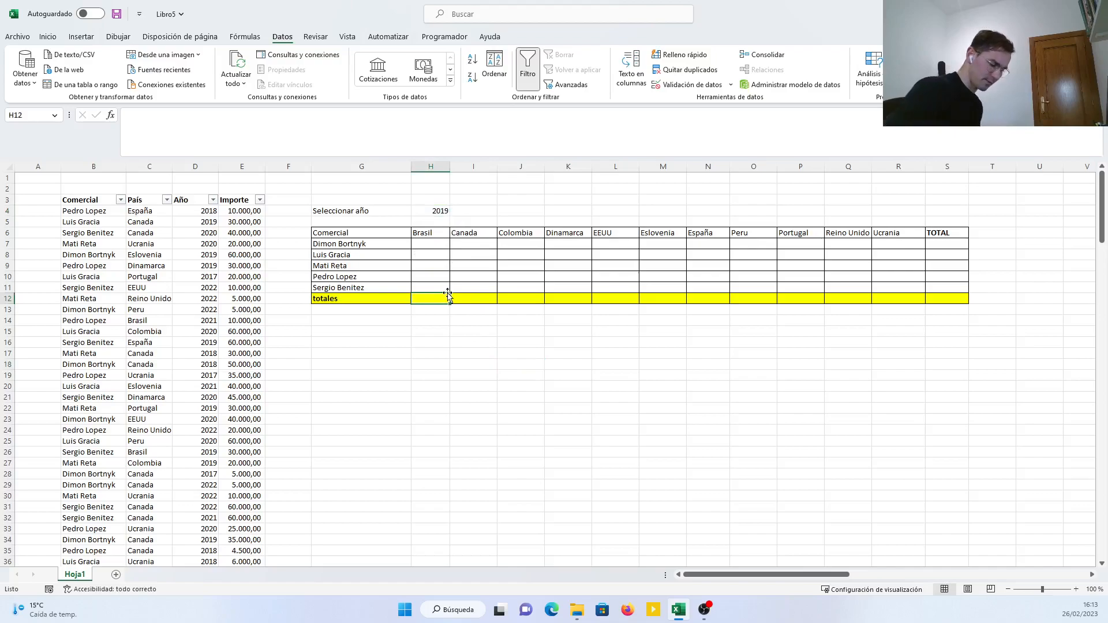
{"action": "type", "text": "=suma("}
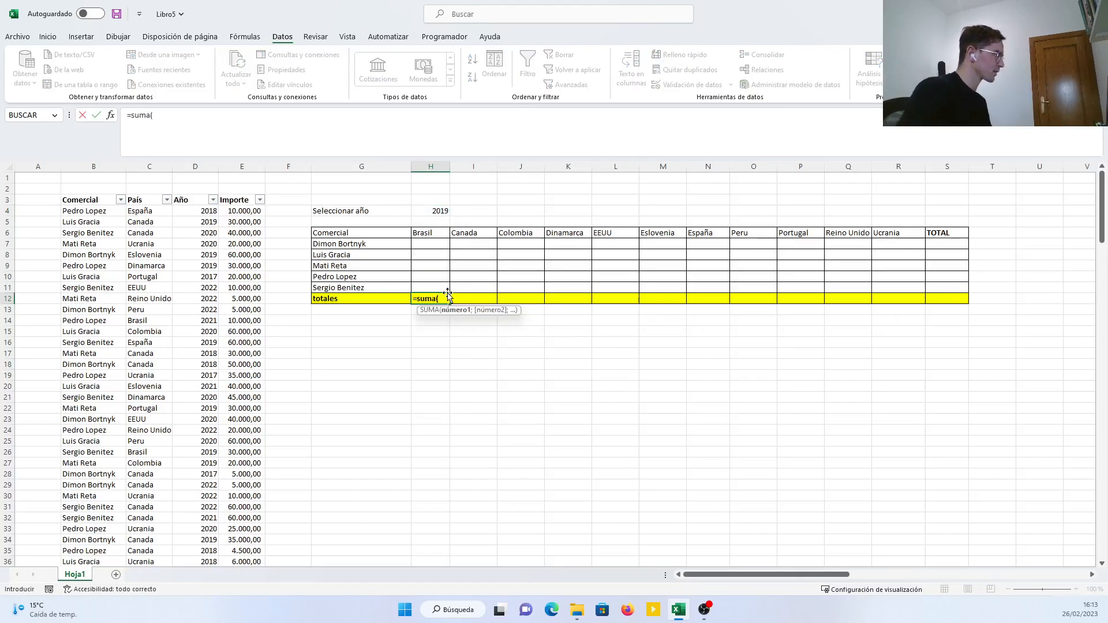
{"action": "left_click_drag", "start_coordinate": [430, 245], "coordinate": [433, 290]}
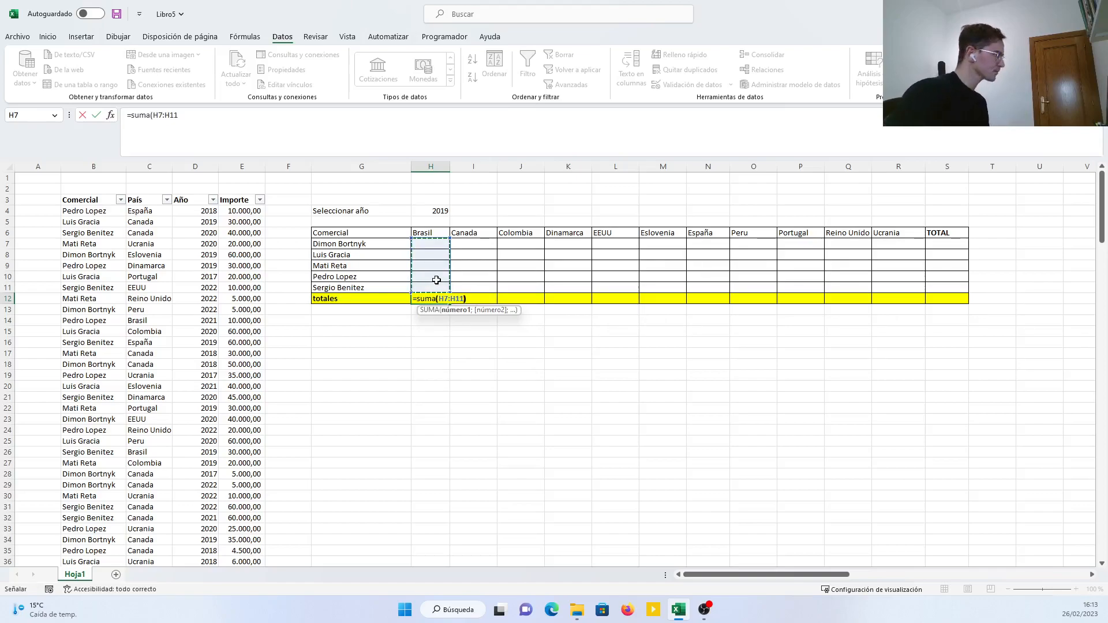
{"action": "type", "text": ")"}
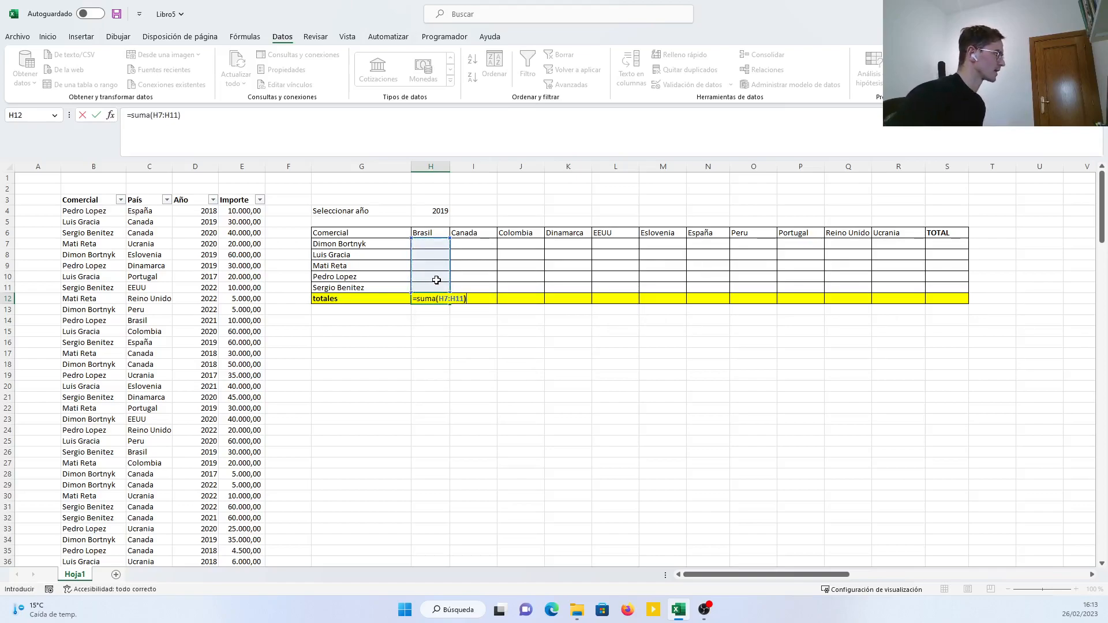
{"action": "key", "text": "Return"}
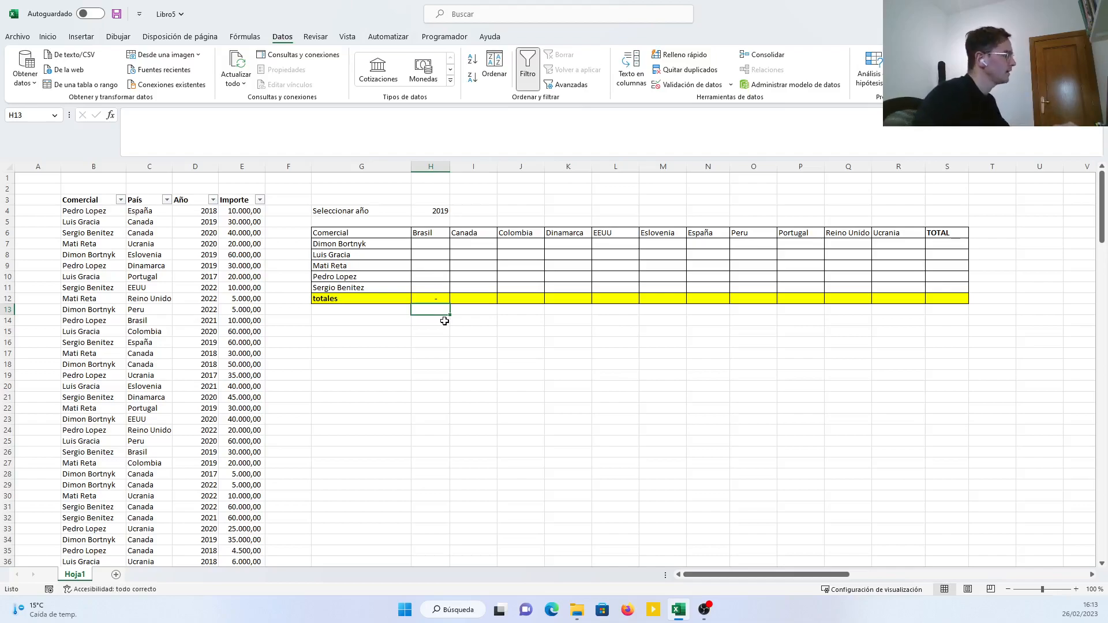
{"action": "left_click", "coordinate": [438, 298]}
{"action": "left_click_drag", "start_coordinate": [450, 305], "coordinate": [917, 296]}
Sum the first salesperson's row in S7 with =SUMA(H7:R7) and copy the formula down the TOTAL column to S11.
{"action": "left_click", "coordinate": [943, 243]}
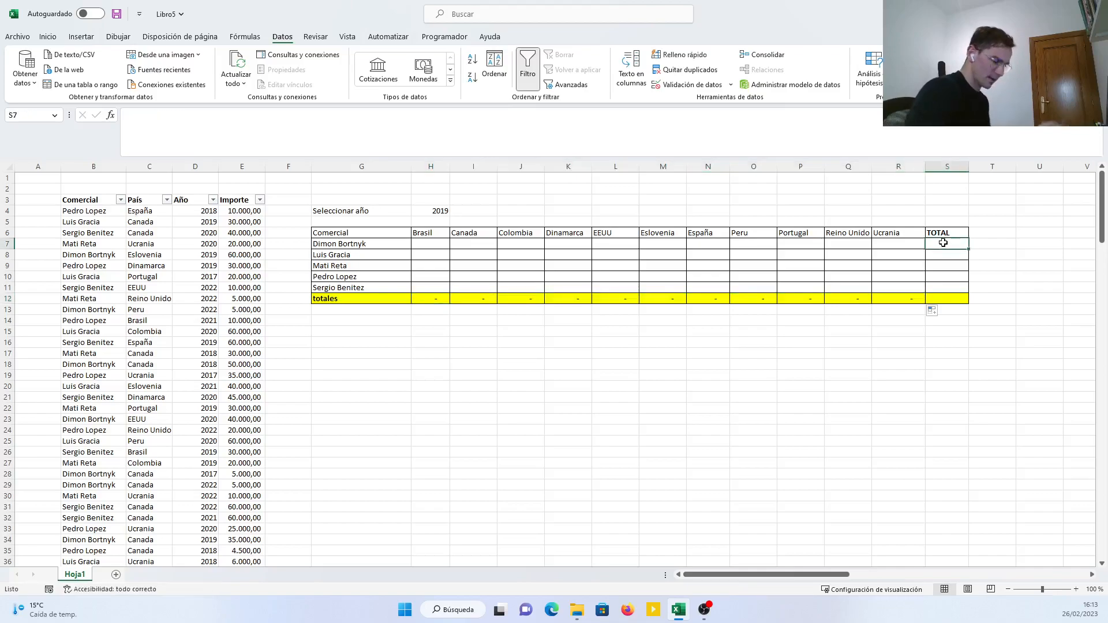
{"action": "type", "text": "=suma("}
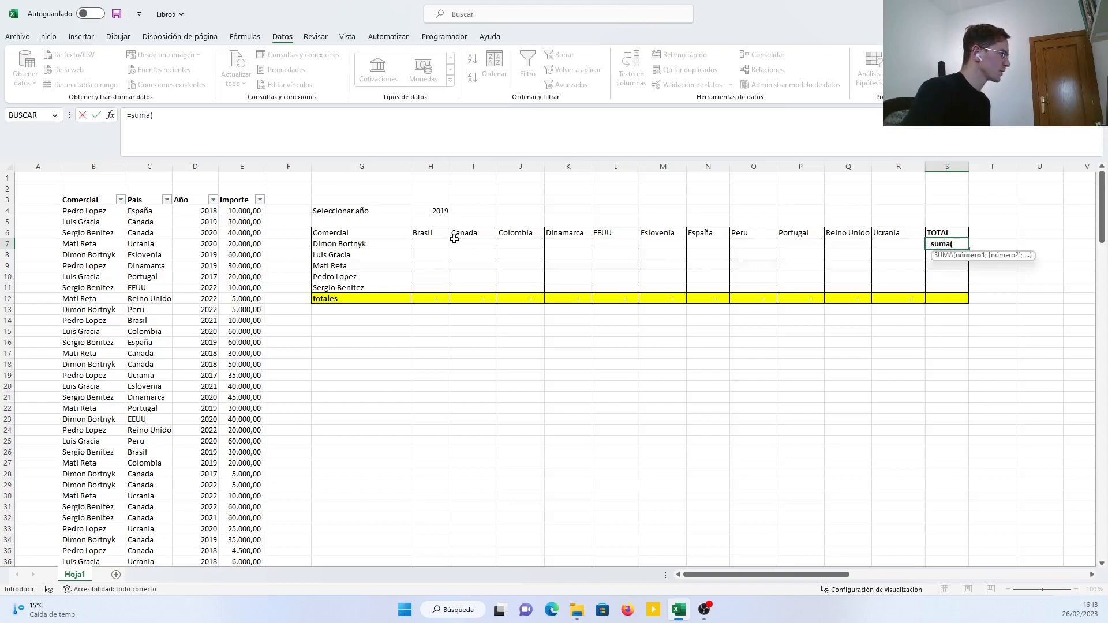
{"action": "left_click_drag", "start_coordinate": [435, 241], "coordinate": [910, 243]}
{"action": "key", "text": "Return"}
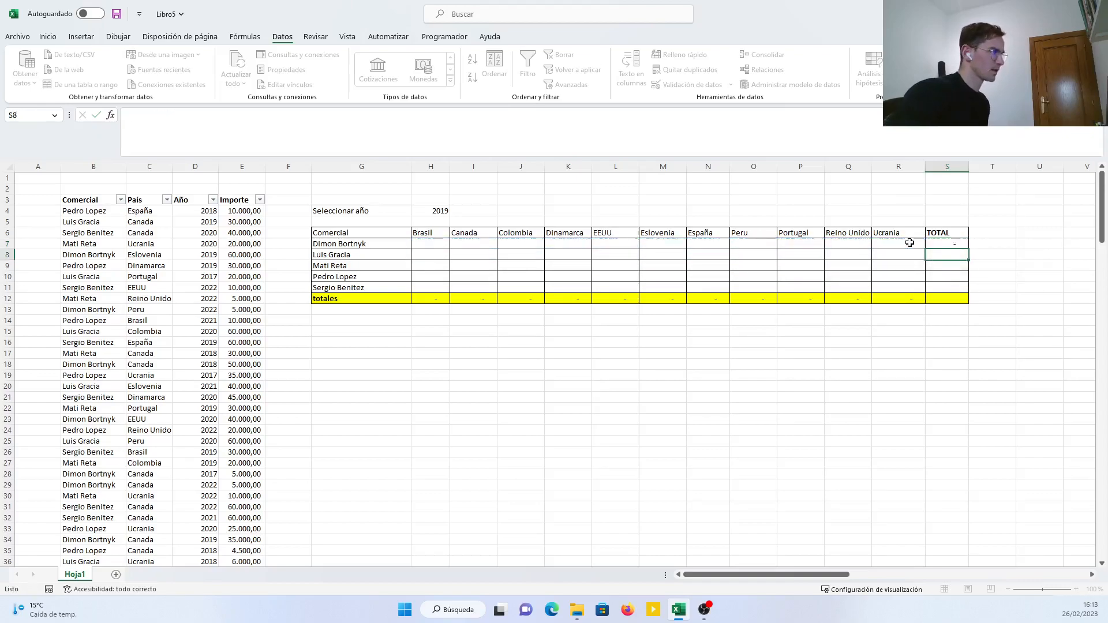
{"action": "left_click", "coordinate": [938, 246]}
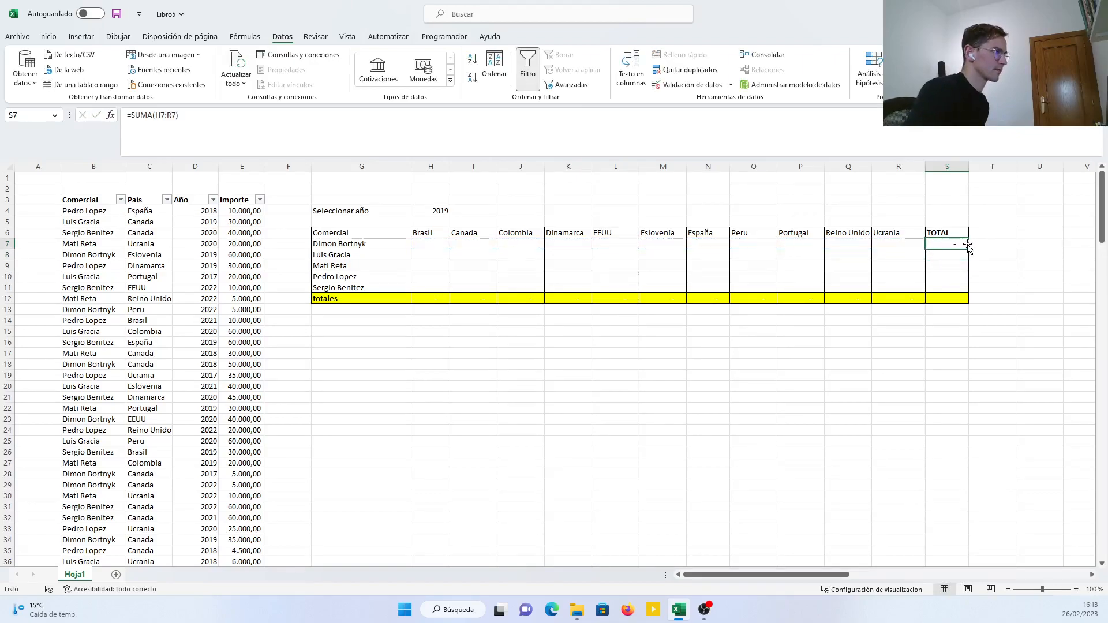
{"action": "left_click_drag", "start_coordinate": [968, 247], "coordinate": [957, 297]}
Sum the totales row in S12 with =SUMA(H12:R12) to get the grand total.
{"action": "left_click", "coordinate": [956, 297]}
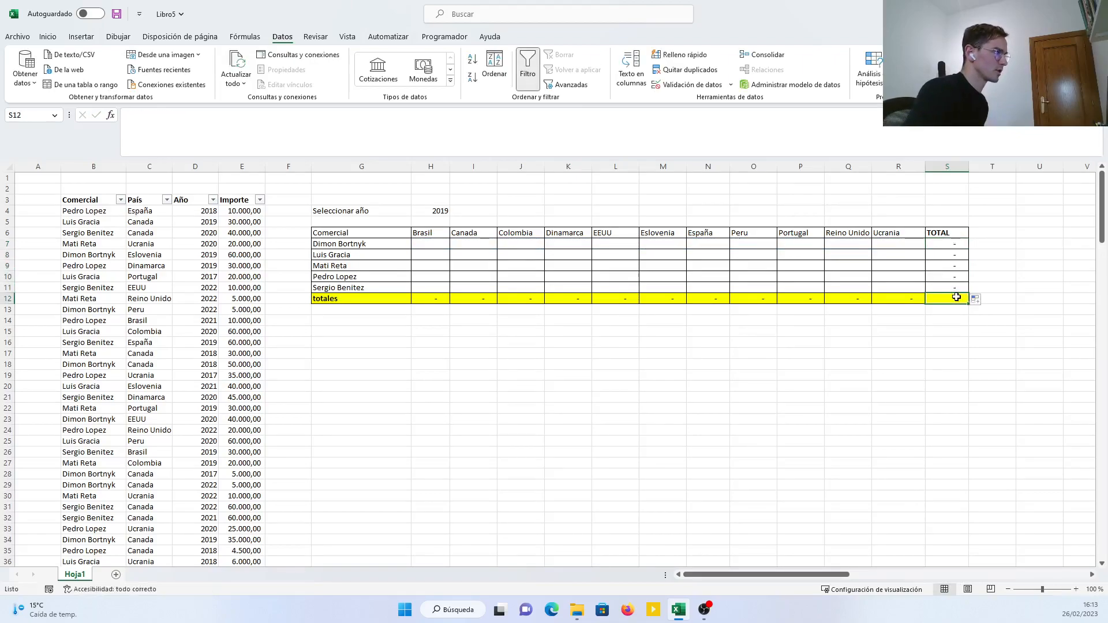
{"action": "type", "text": "=suma("}
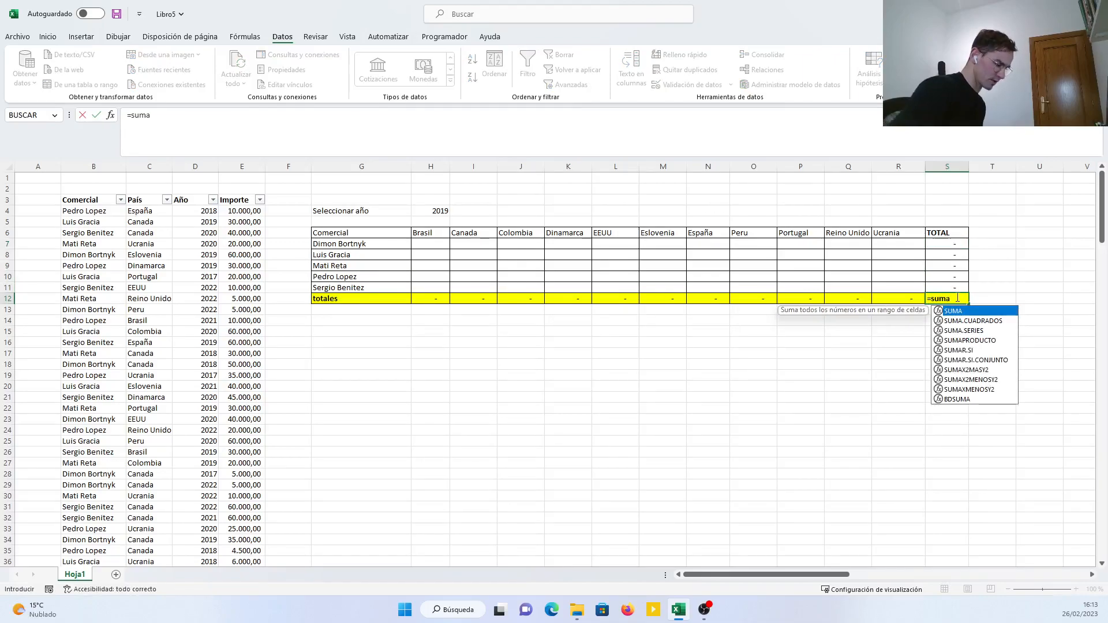
{"action": "left_click_drag", "start_coordinate": [430, 299], "coordinate": [911, 299]}
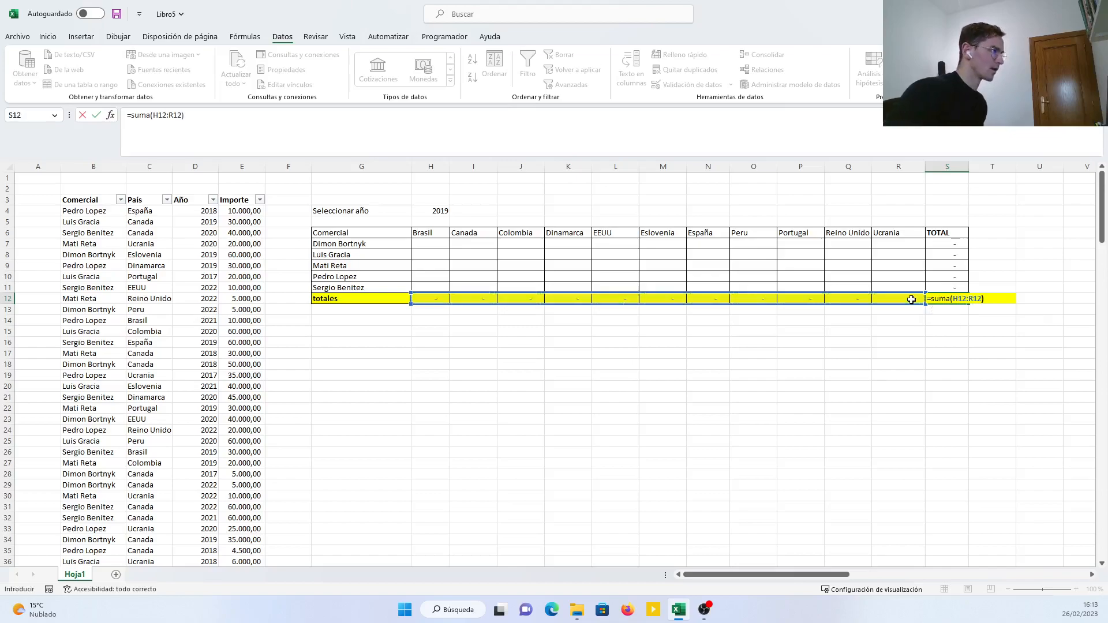
{"action": "key", "text": "Return"}
{"action": "left_click_drag", "start_coordinate": [900, 472], "coordinate": [894, 464]}
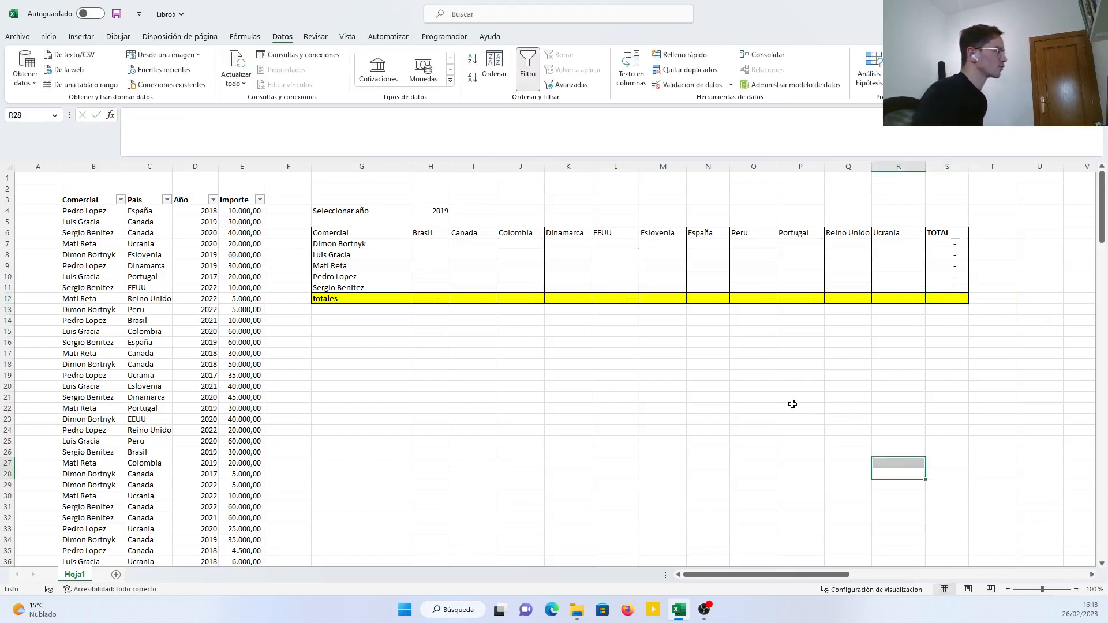
{"action": "left_click_drag", "start_coordinate": [636, 396], "coordinate": [632, 386]}
{"action": "left_click_drag", "start_coordinate": [503, 376], "coordinate": [501, 366]}
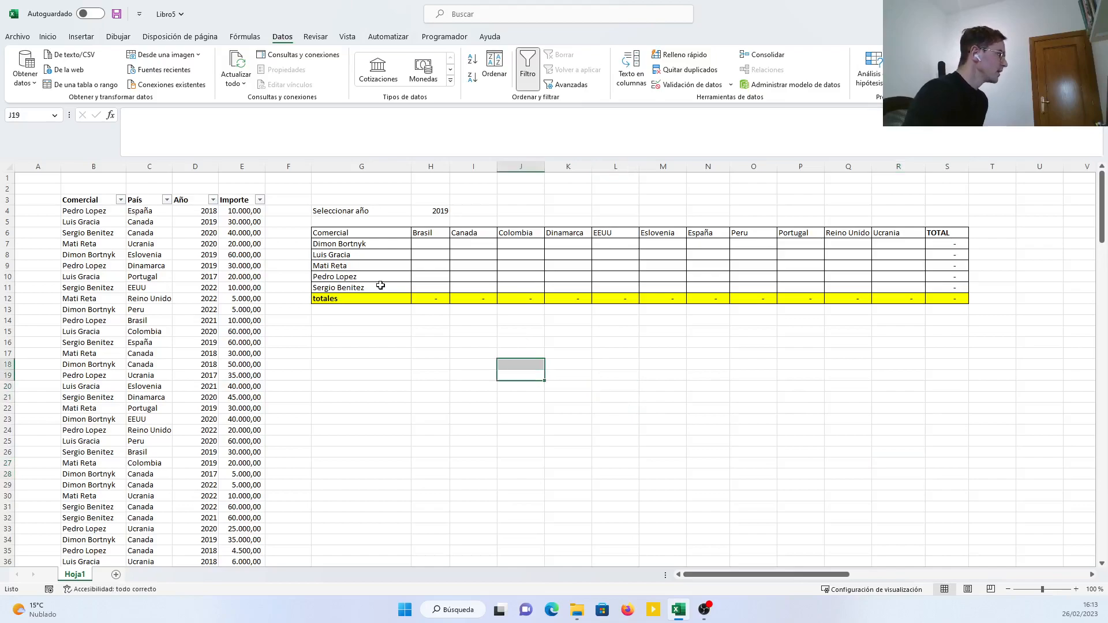
Try 2018 and 2020 from the year list in cell H4, ending with 2021 selected.
{"action": "left_click", "coordinate": [440, 213]}
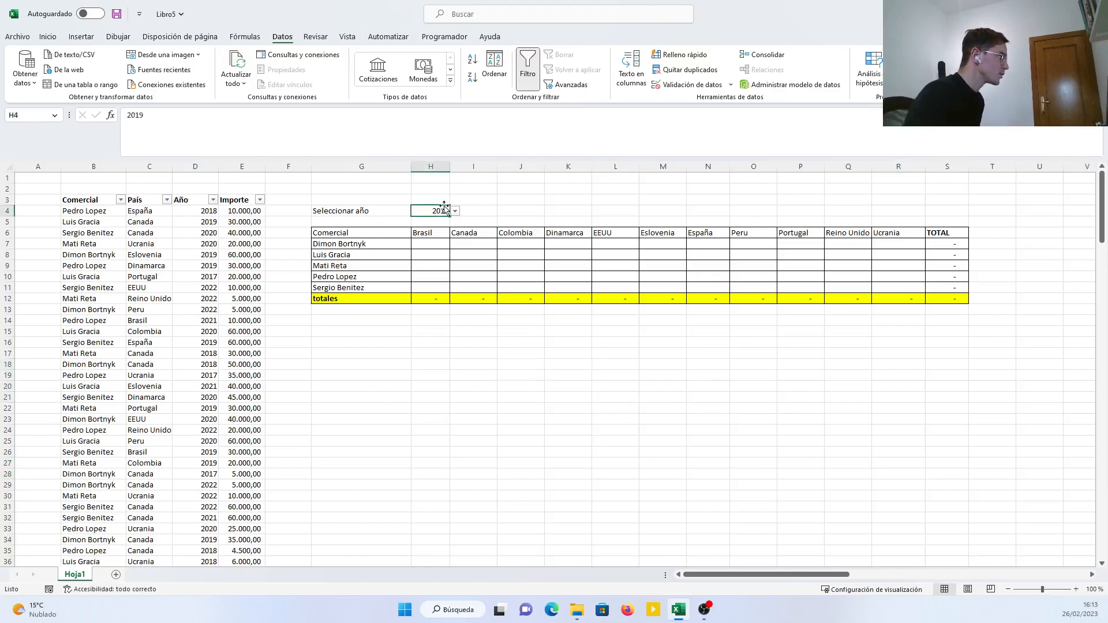
{"action": "left_click", "coordinate": [455, 211]}
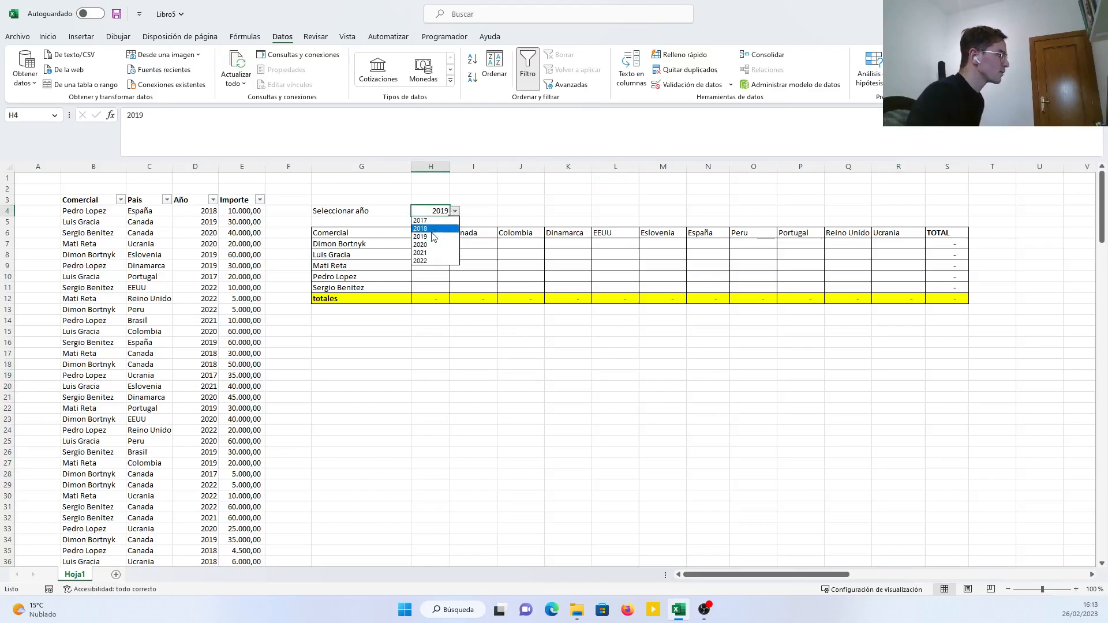
{"action": "left_click", "coordinate": [432, 229]}
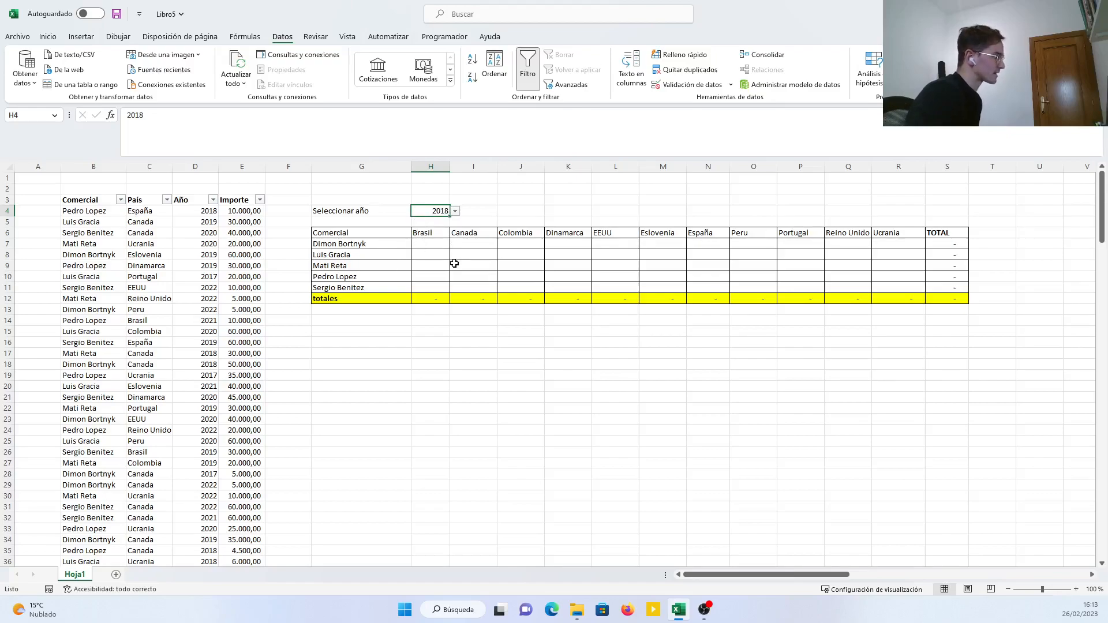
{"action": "left_click", "coordinate": [455, 211]}
{"action": "left_click", "coordinate": [436, 243]}
{"action": "left_click", "coordinate": [455, 212]}
{"action": "left_click", "coordinate": [434, 255]}
{"action": "left_click_drag", "start_coordinate": [434, 241], "coordinate": [901, 276]}
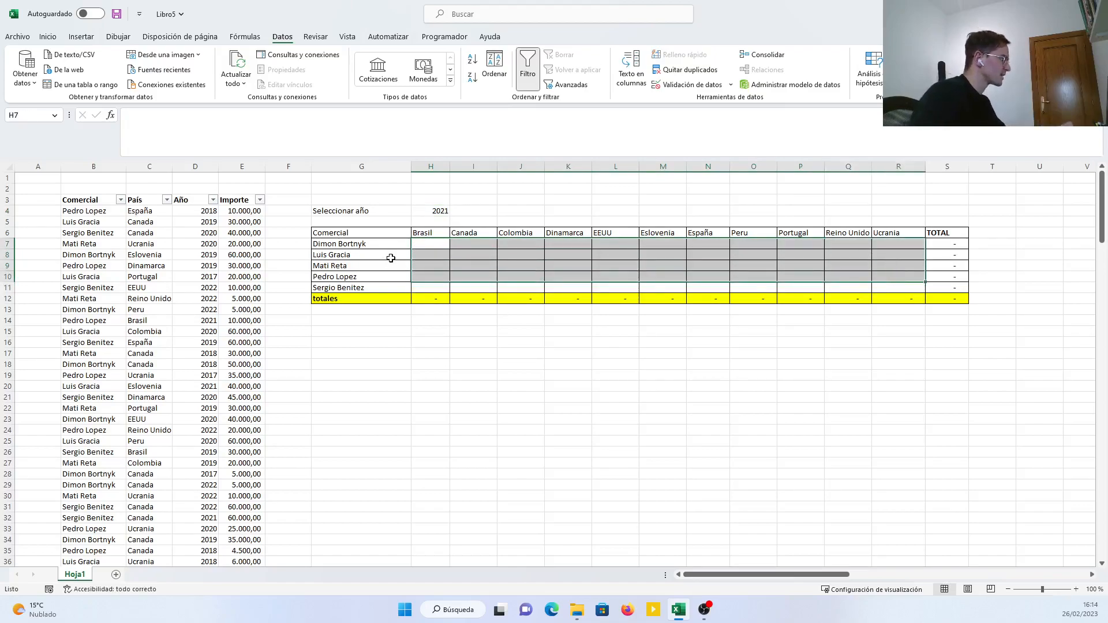
{"action": "left_click", "coordinate": [597, 407]}
{"action": "left_click", "coordinate": [438, 213]}
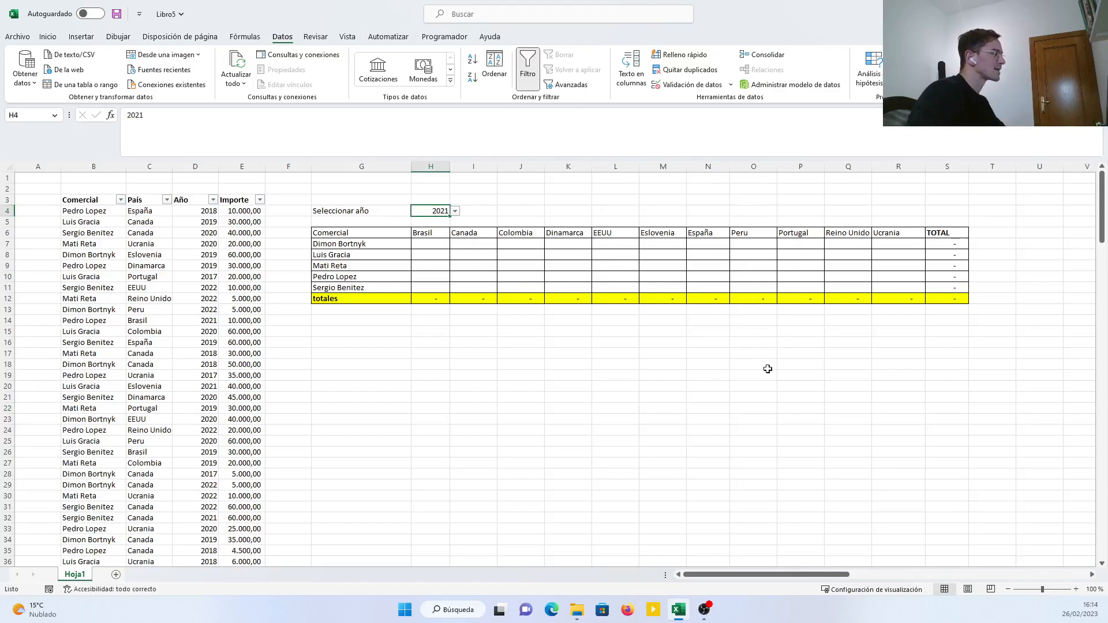
{"action": "left_click", "coordinate": [735, 431]}
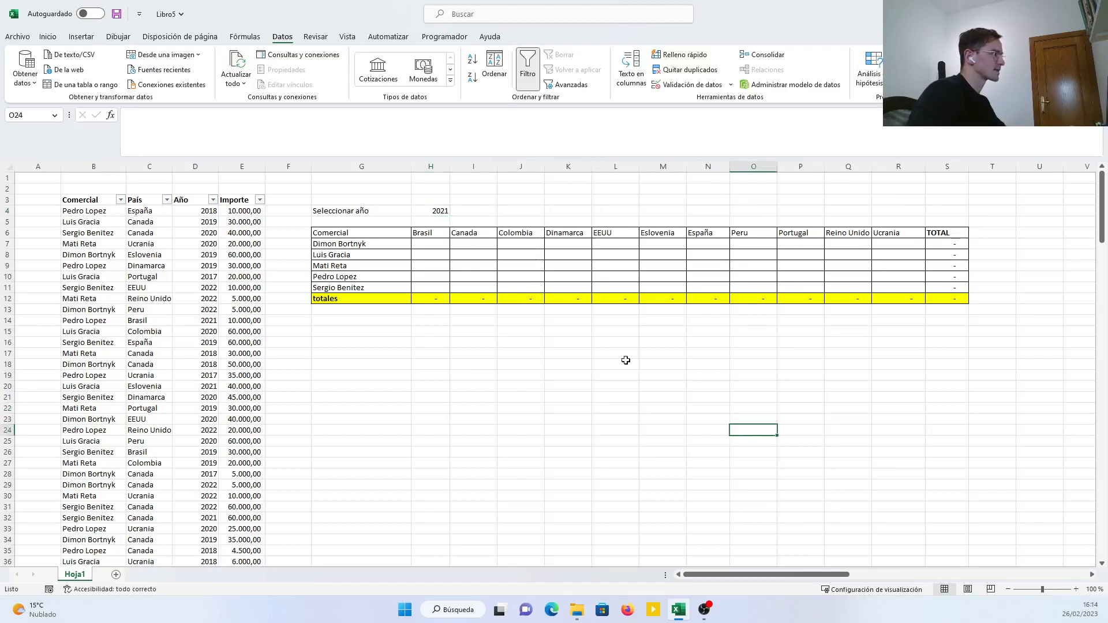
Start a SUMAR.SI.CONJUNTO formula in H7 with the Importe values E4:E192 as the sum range.
{"action": "left_click", "coordinate": [441, 244]}
{"action": "type", "text": "="}
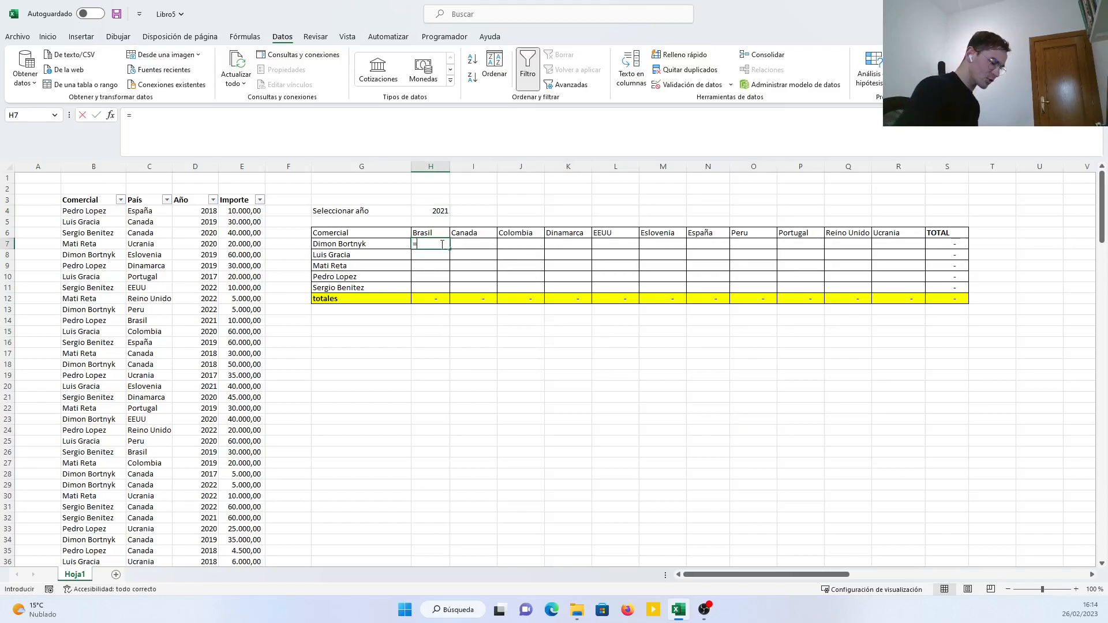
{"action": "type", "text": "sumar"}
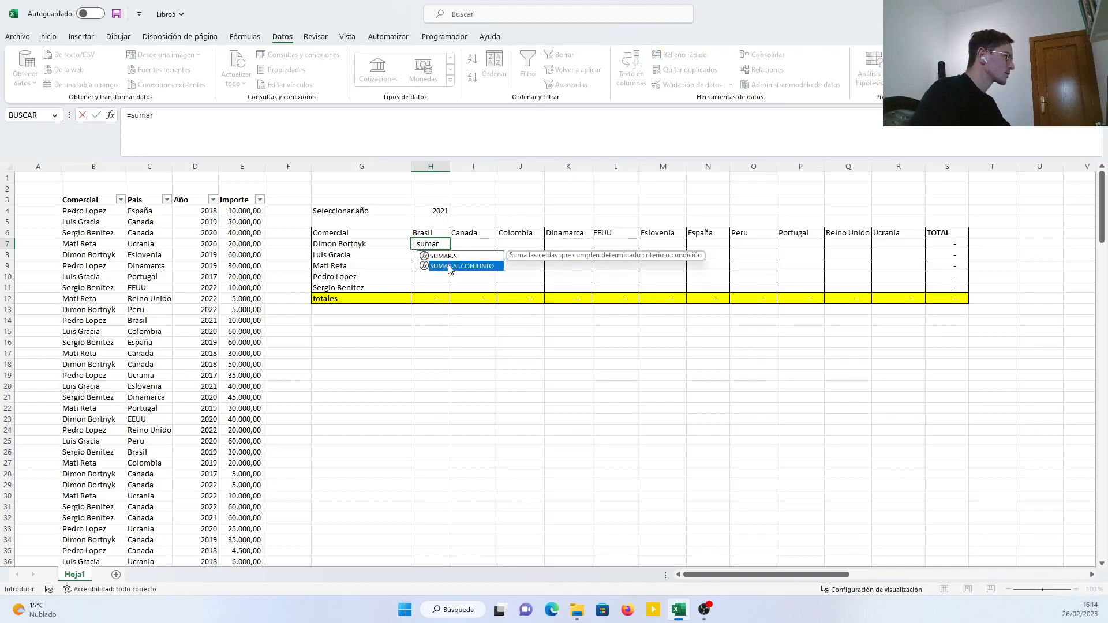
{"action": "double_click", "coordinate": [444, 266]}
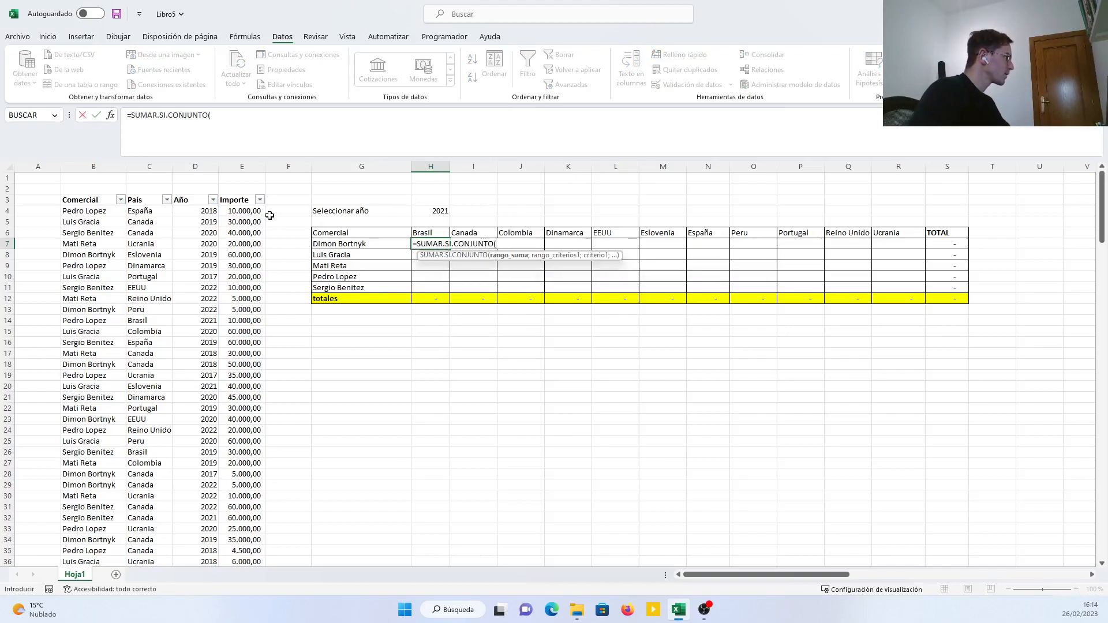
{"action": "left_click_drag", "start_coordinate": [240, 212], "coordinate": [253, 618]}
{"action": "left_click_drag", "start_coordinate": [254, 618], "coordinate": [254, 532]}
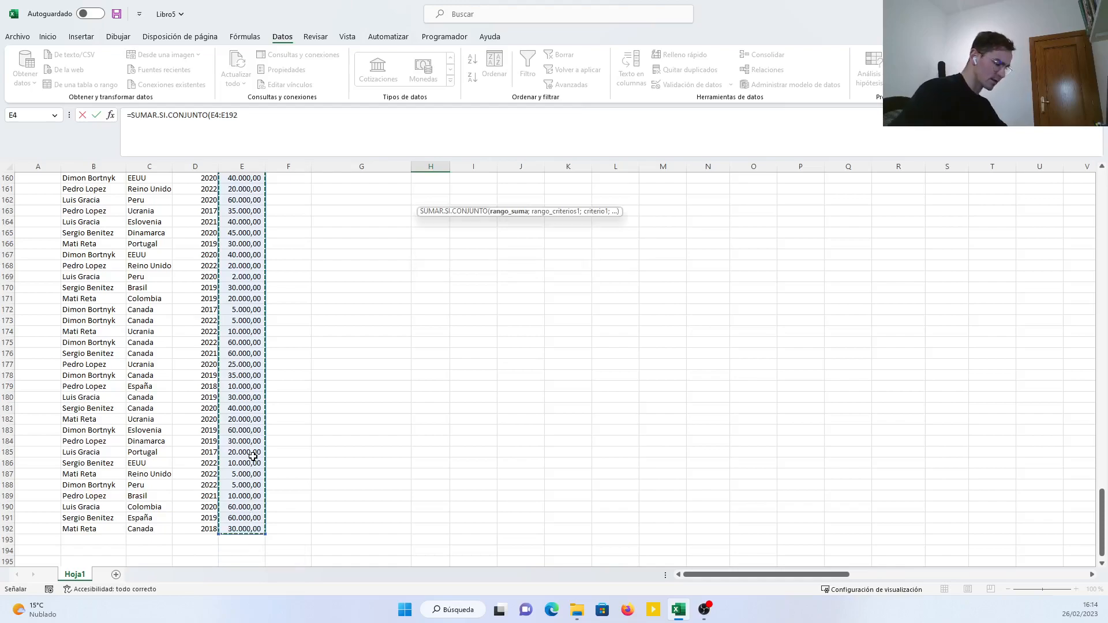
{"action": "type", "text": ";"}
Add the Comercial range B4:B192 as the first criteria range of the H7 formula, with G7 as its criterion.
{"action": "scroll", "coordinate": [502, 425], "scroll_direction": "up", "scroll_amount": 5}
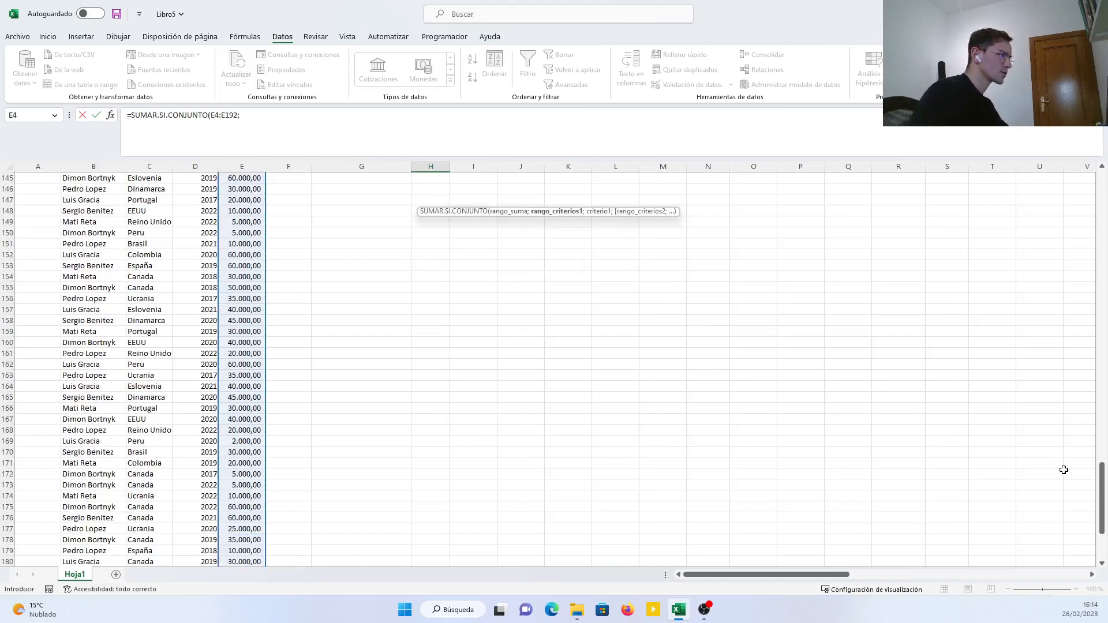
{"action": "scroll", "coordinate": [306, 331], "scroll_direction": "up", "scroll_amount": 20}
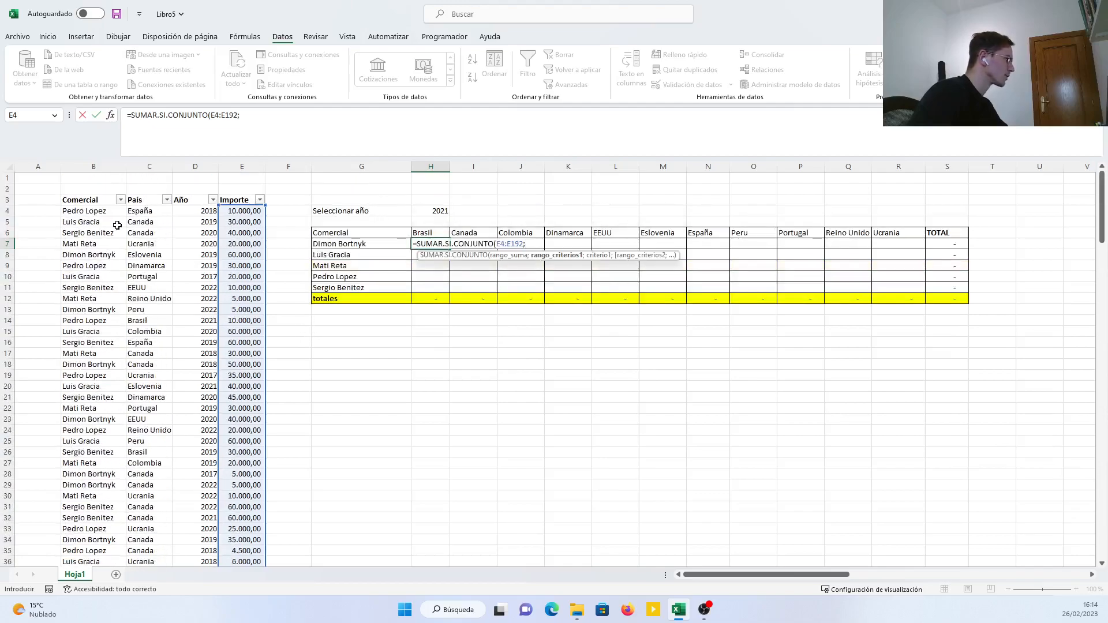
{"action": "left_click_drag", "start_coordinate": [110, 212], "coordinate": [105, 553]}
{"action": "scroll", "coordinate": [276, 502], "scroll_direction": "up", "scroll_amount": 9}
{"action": "left_click_drag", "start_coordinate": [1099, 470], "coordinate": [1099, 466]}
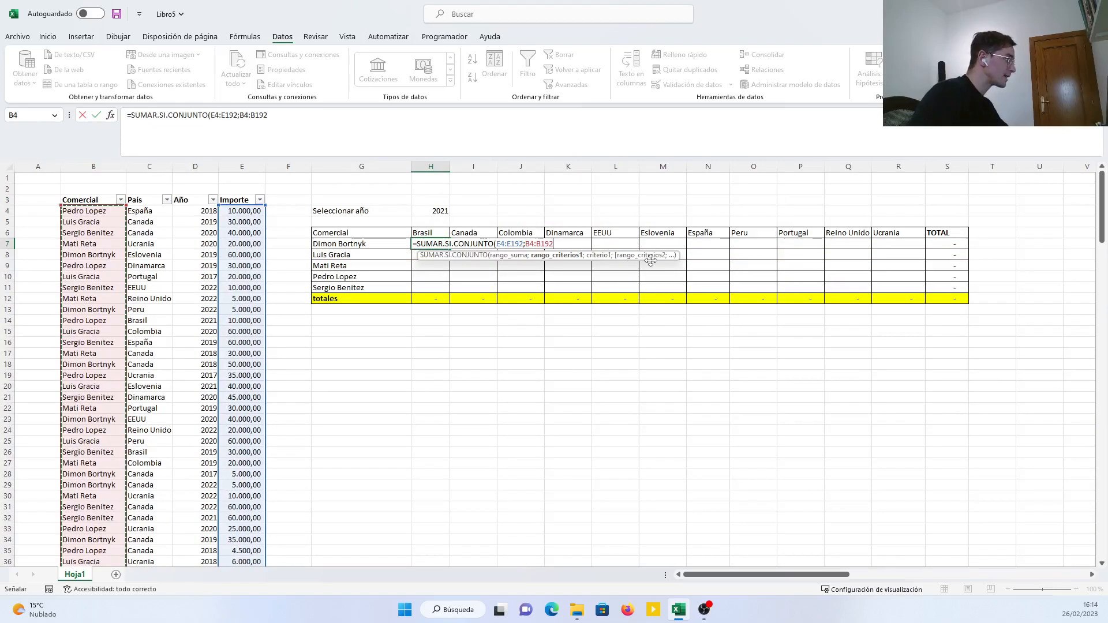
{"action": "type", "text": ";"}
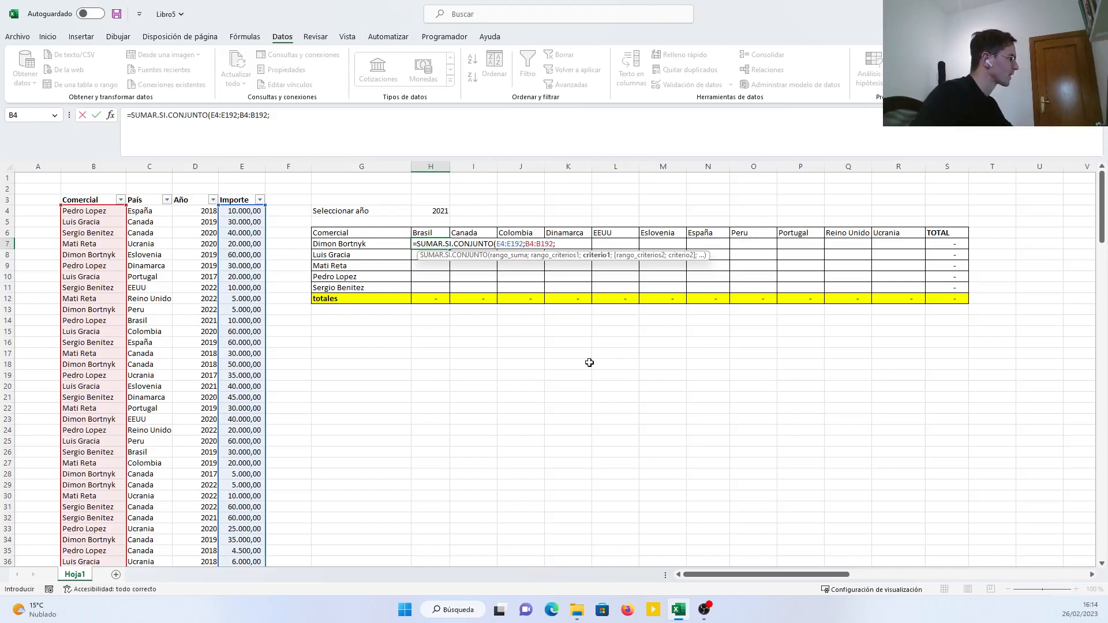
{"action": "left_click", "coordinate": [364, 243]}
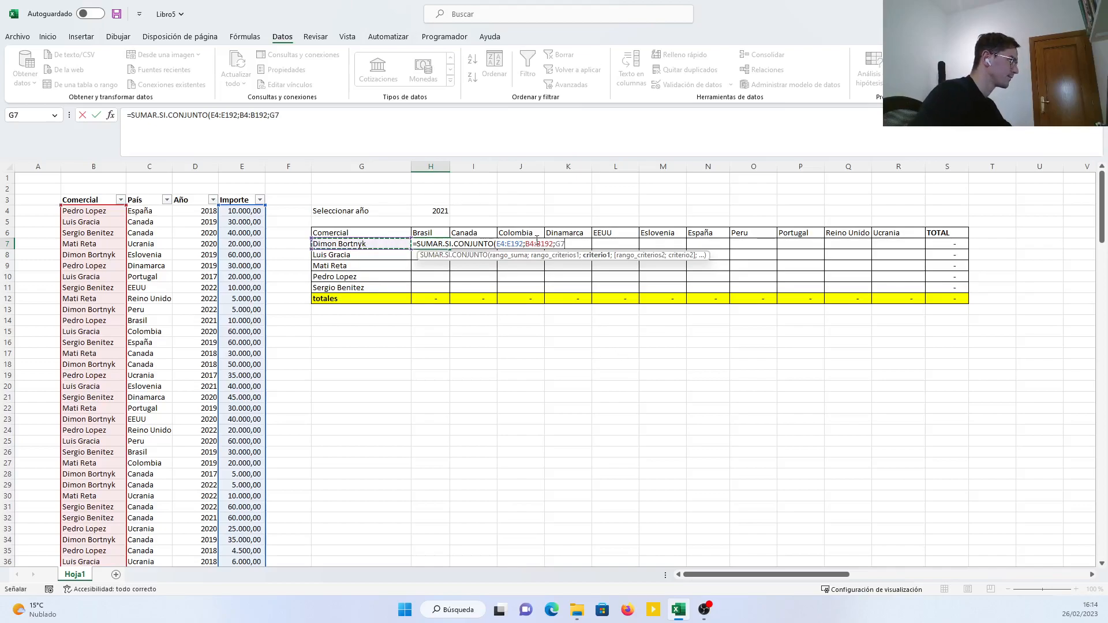
Make the formula's existing references absolute as $E$4:$E$192, $B$4:$B$192 and $G$7.
{"action": "left_click_drag", "start_coordinate": [579, 244], "coordinate": [498, 237]}
{"action": "left_click", "coordinate": [505, 244]}
{"action": "key", "text": "F4"}
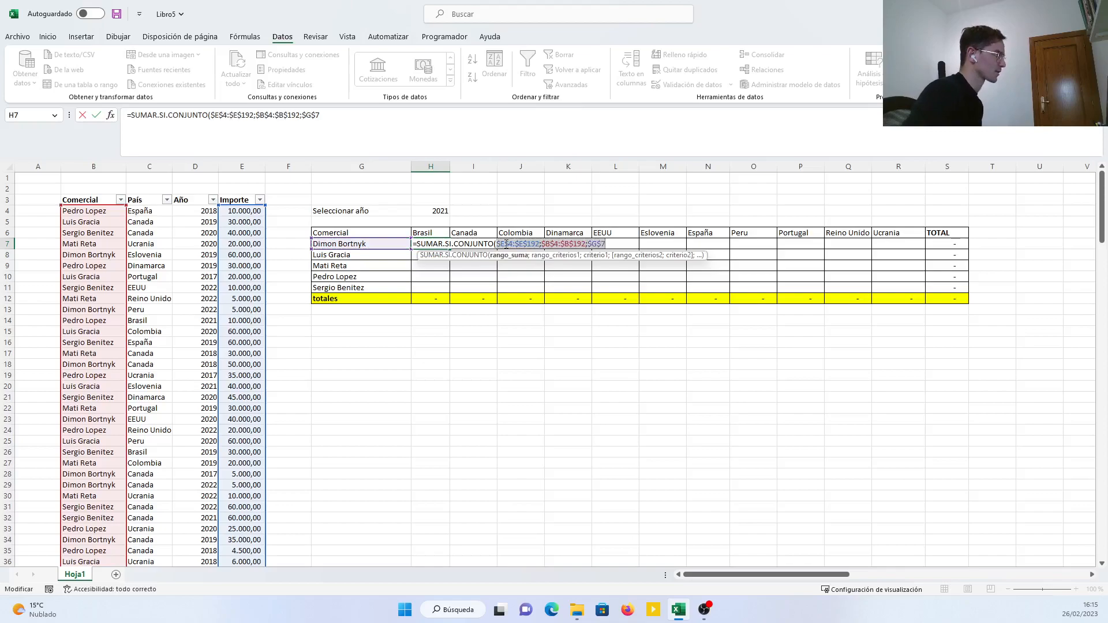
Add the País range as the second criteria range, locked as $C$4:$C$192, with the relative cell H6 as its criterion.
{"action": "left_click", "coordinate": [615, 243]}
{"action": "type", "text": ";"}
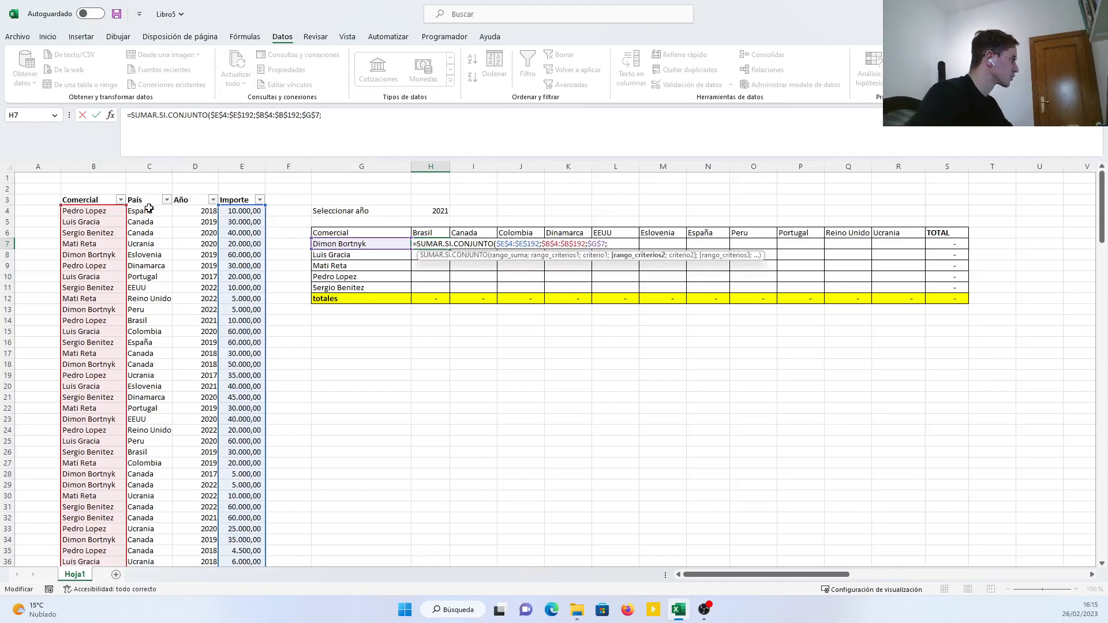
{"action": "left_click_drag", "start_coordinate": [147, 210], "coordinate": [158, 597]}
{"action": "left_click_drag", "start_coordinate": [158, 550], "coordinate": [155, 546]}
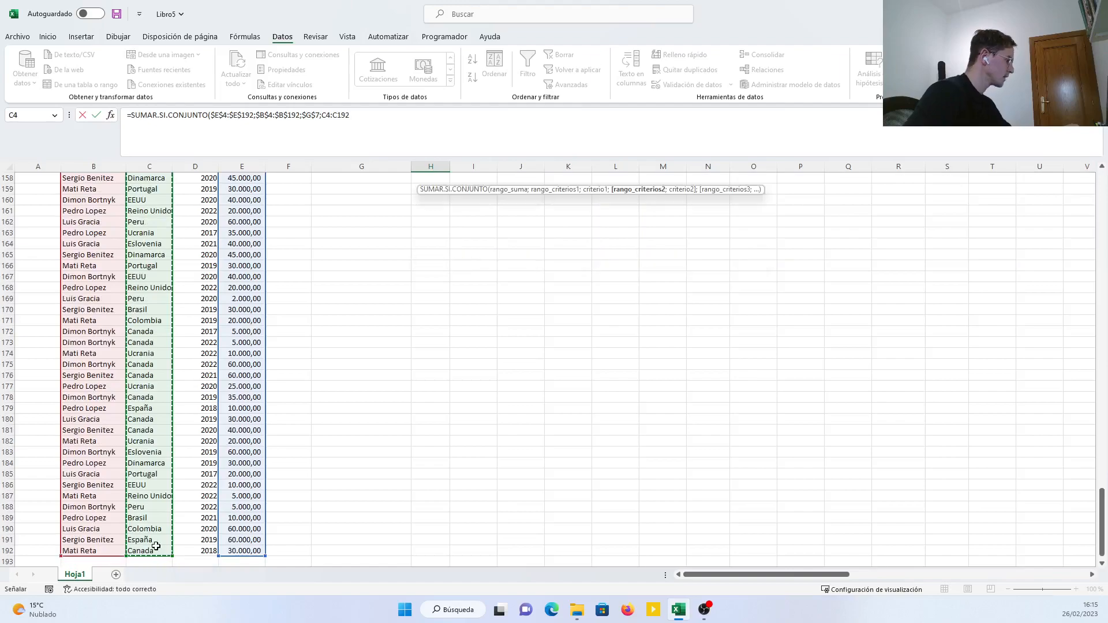
{"action": "type", "text": ";"}
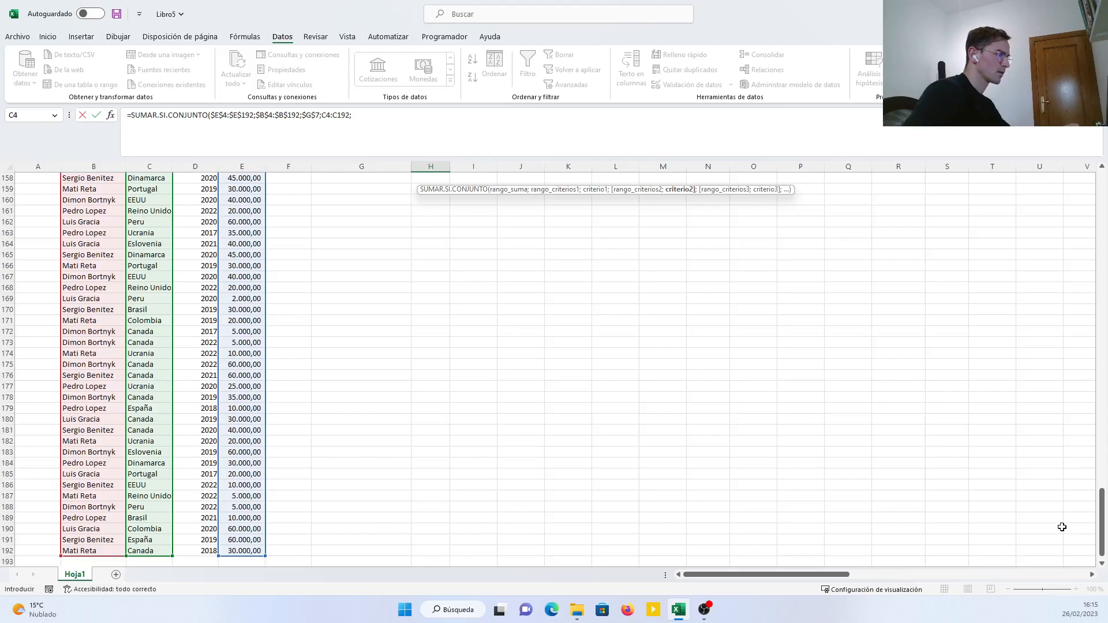
{"action": "left_click_drag", "start_coordinate": [1098, 529], "coordinate": [1085, 167]}
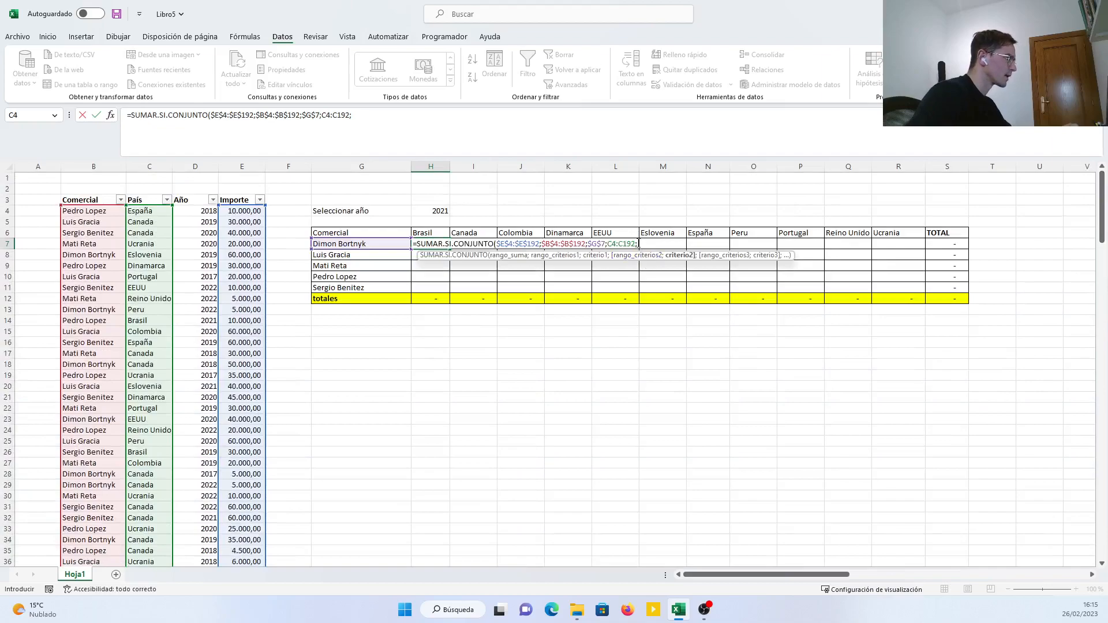
{"action": "left_click", "coordinate": [437, 232]}
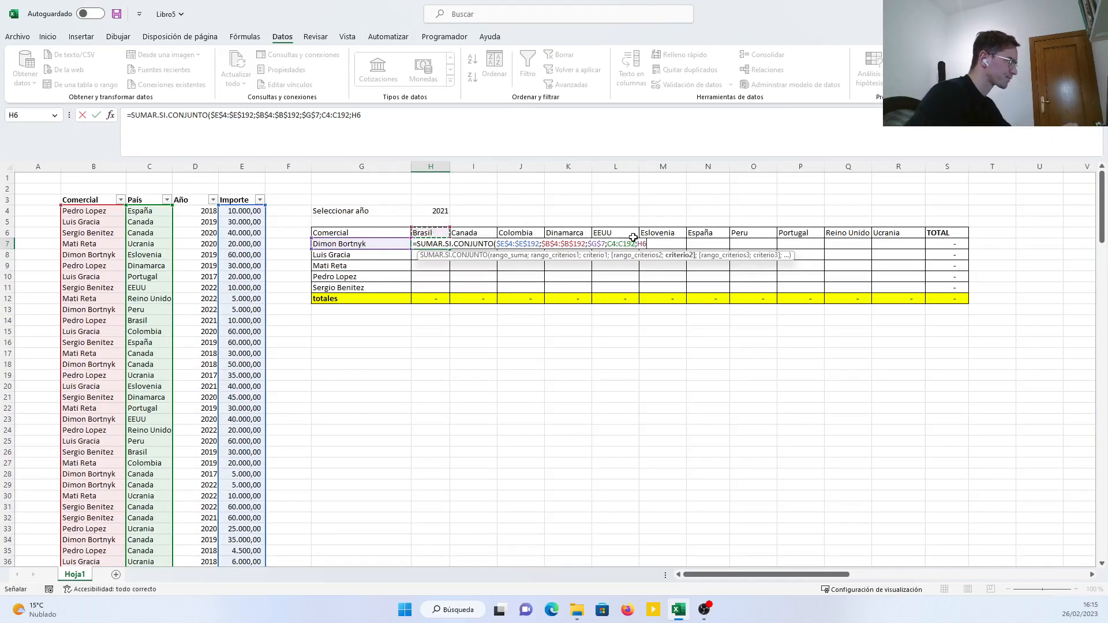
{"action": "left_click_drag", "start_coordinate": [630, 243], "coordinate": [607, 243]}
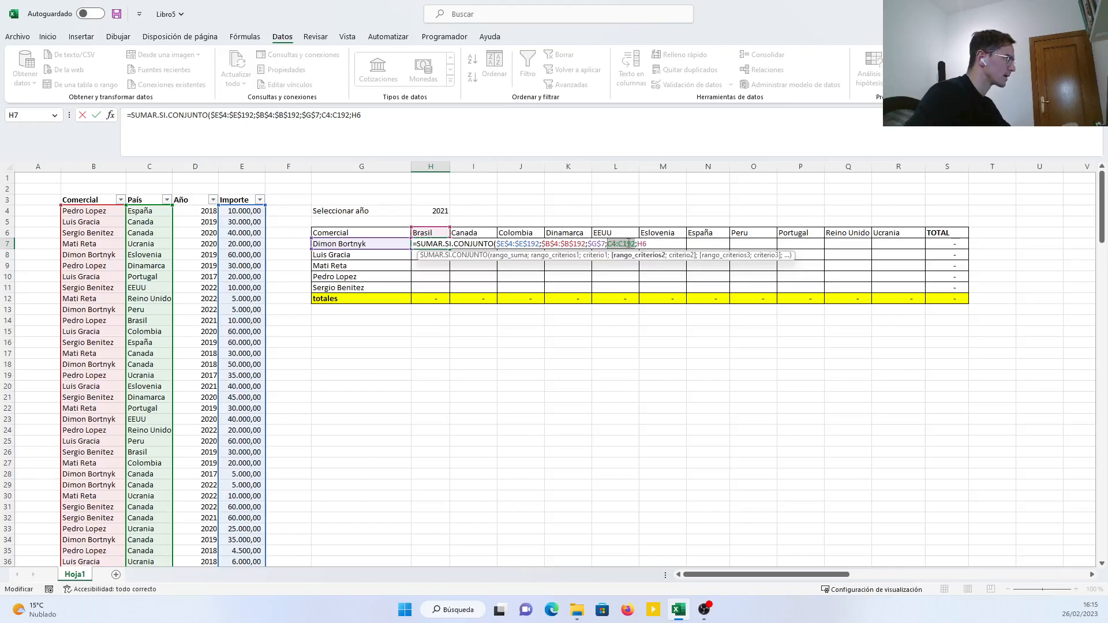
{"action": "key", "text": "F4"}
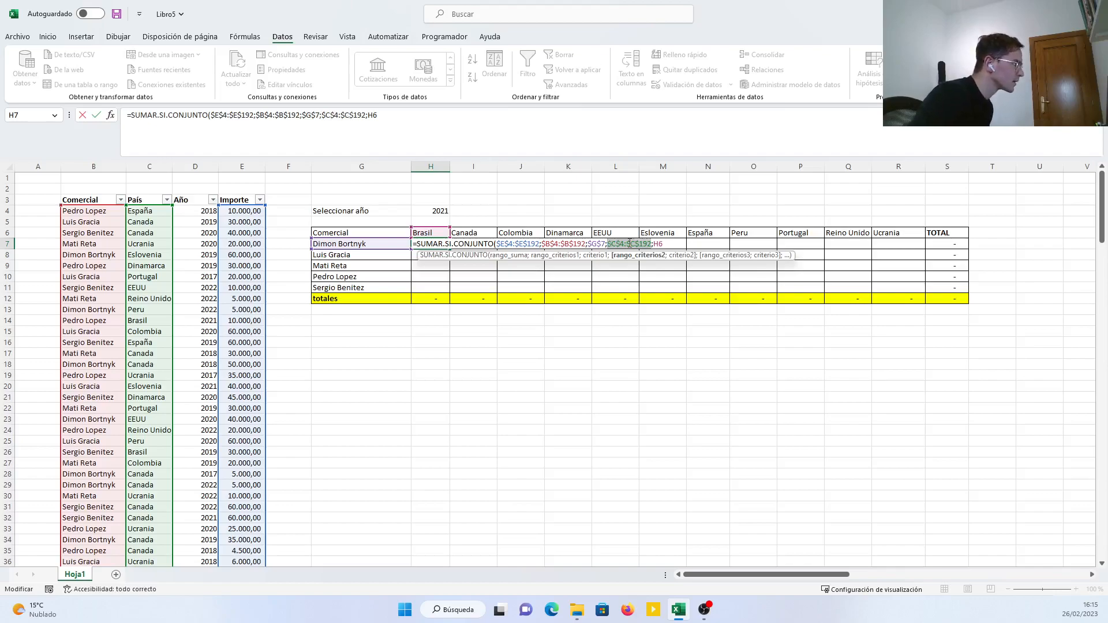
Add the Año range D4:D192 as the third criteria range of the H7 formula, with the year cell H4 as its criterion.
{"action": "left_click", "coordinate": [668, 245]}
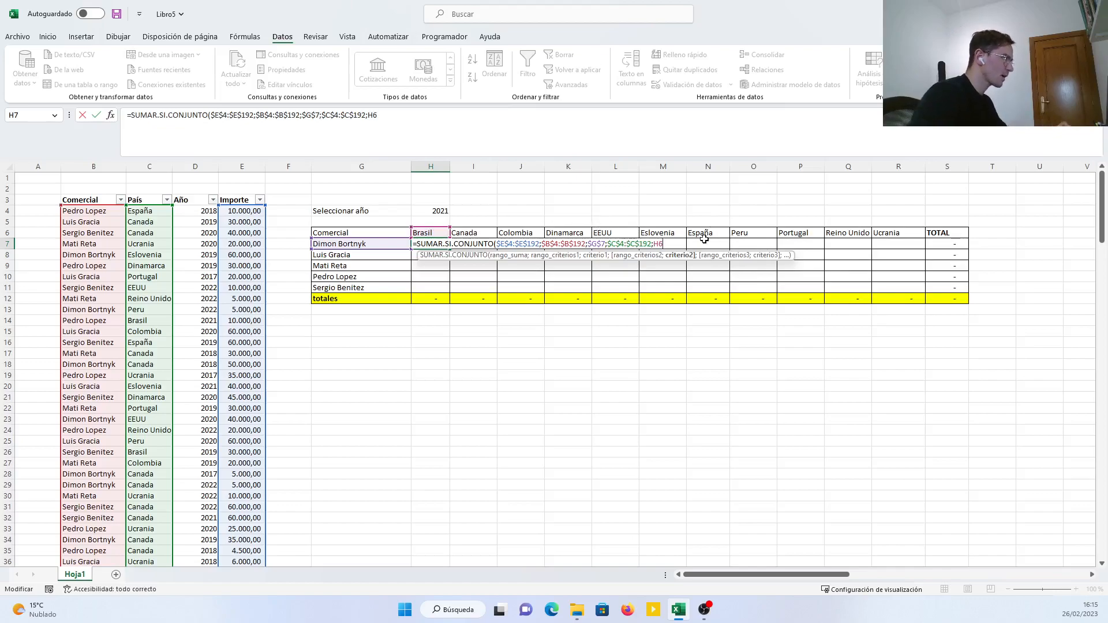
{"action": "type", "text": ";"}
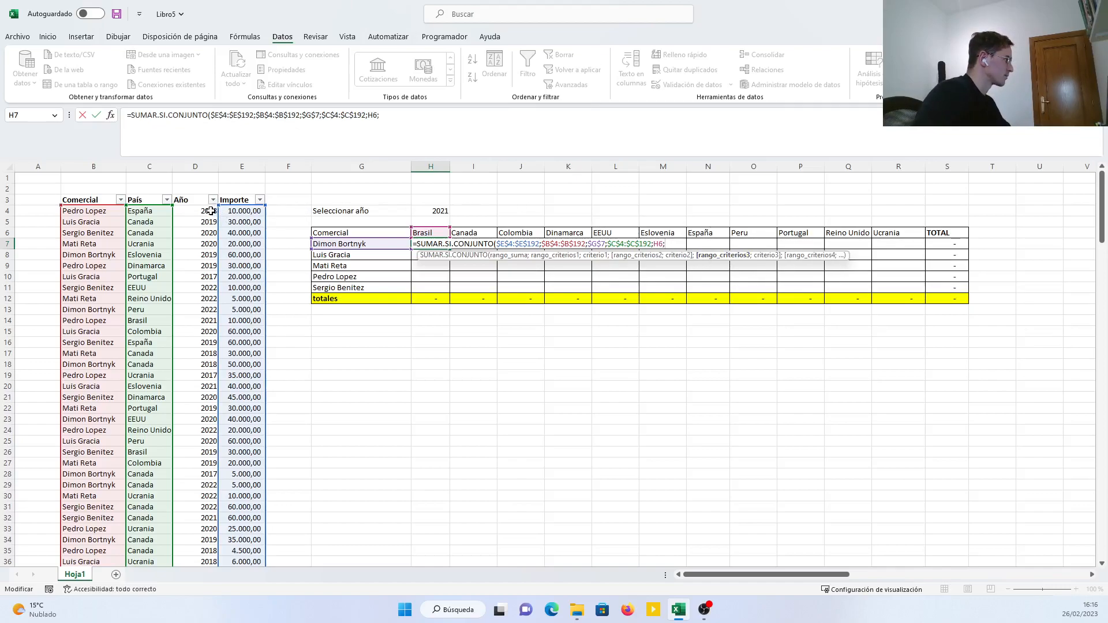
{"action": "left_click_drag", "start_coordinate": [201, 210], "coordinate": [195, 547]}
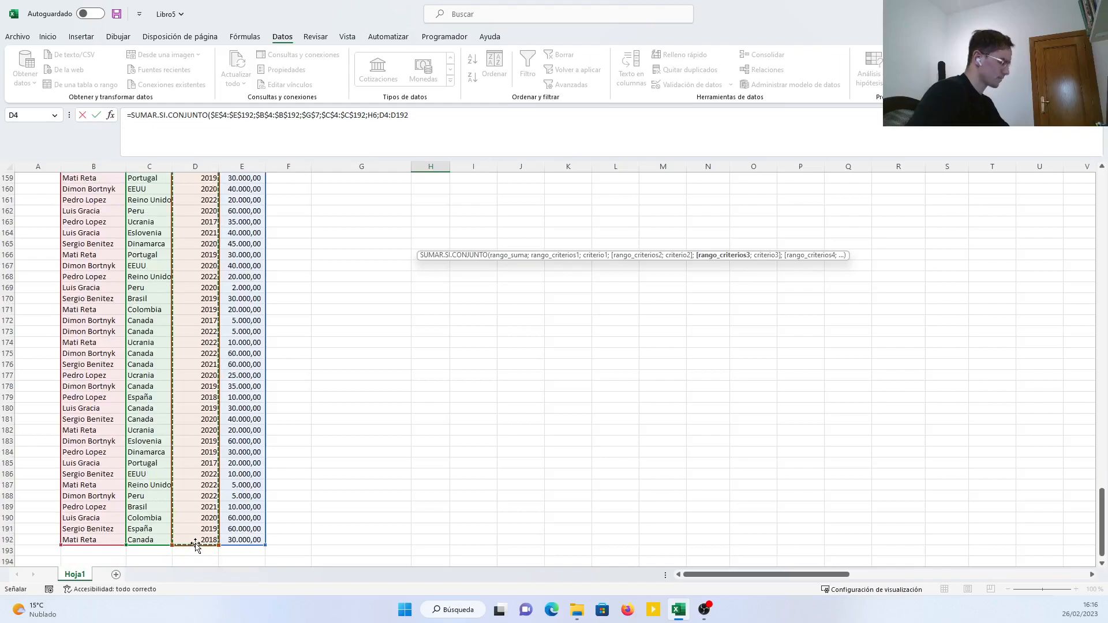
{"action": "type", "text": ";"}
{"action": "scroll", "coordinate": [923, 380], "scroll_direction": "up", "scroll_amount": 20}
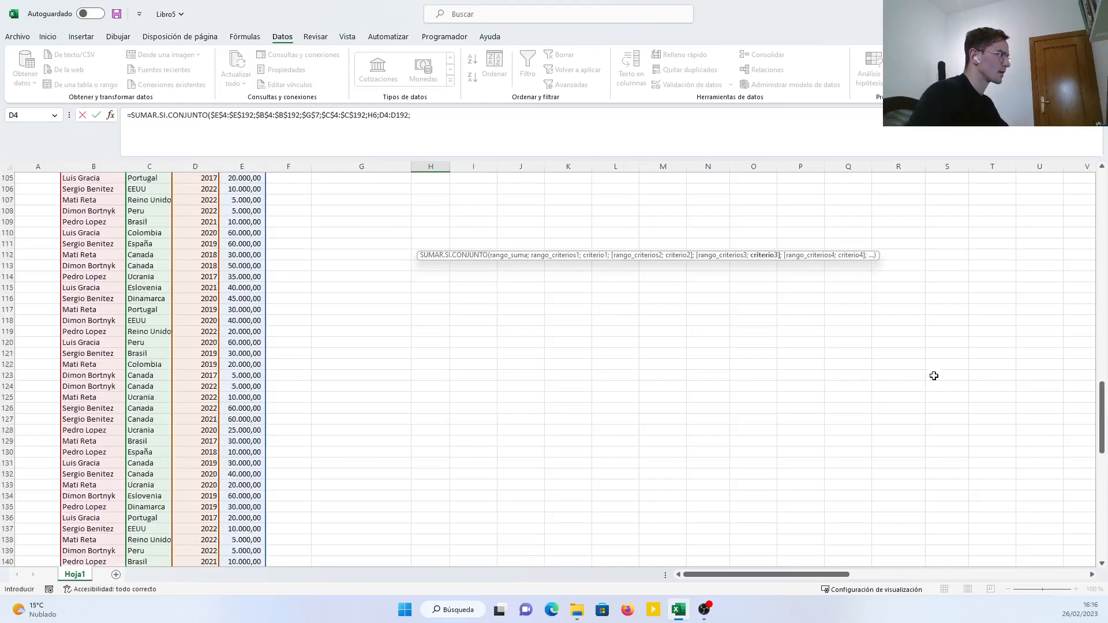
{"action": "scroll", "coordinate": [908, 312], "scroll_direction": "up", "scroll_amount": 20}
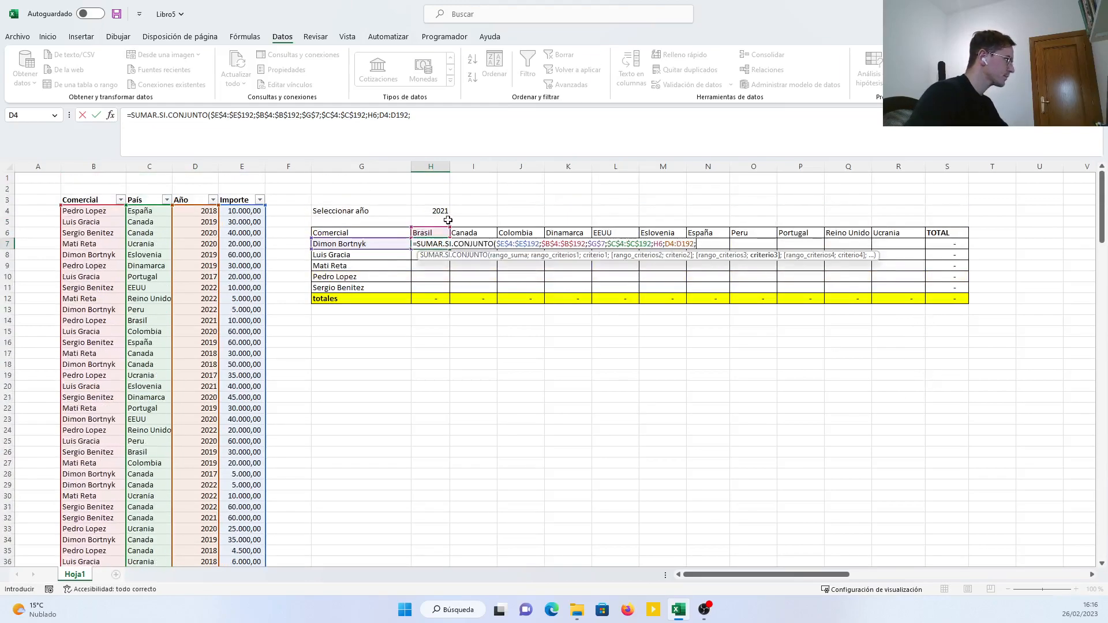
{"action": "left_click", "coordinate": [443, 212]}
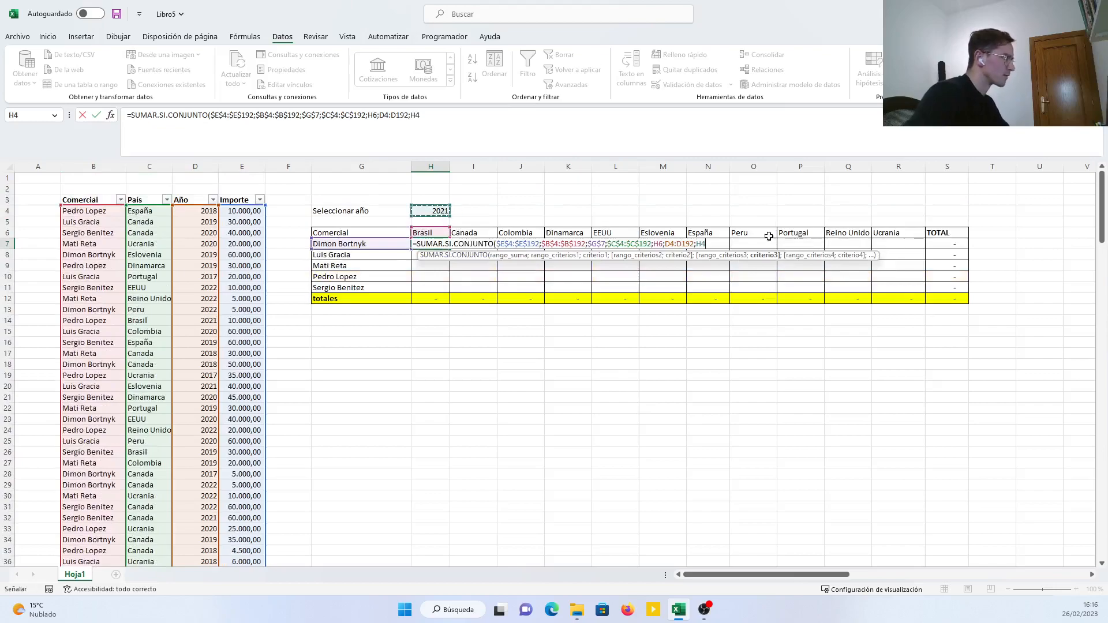
Lock the third criteria range and its criterion as $D$4:$D$192 and $H$4, and complete the H7 formula.
{"action": "left_click_drag", "start_coordinate": [692, 244], "coordinate": [669, 243]}
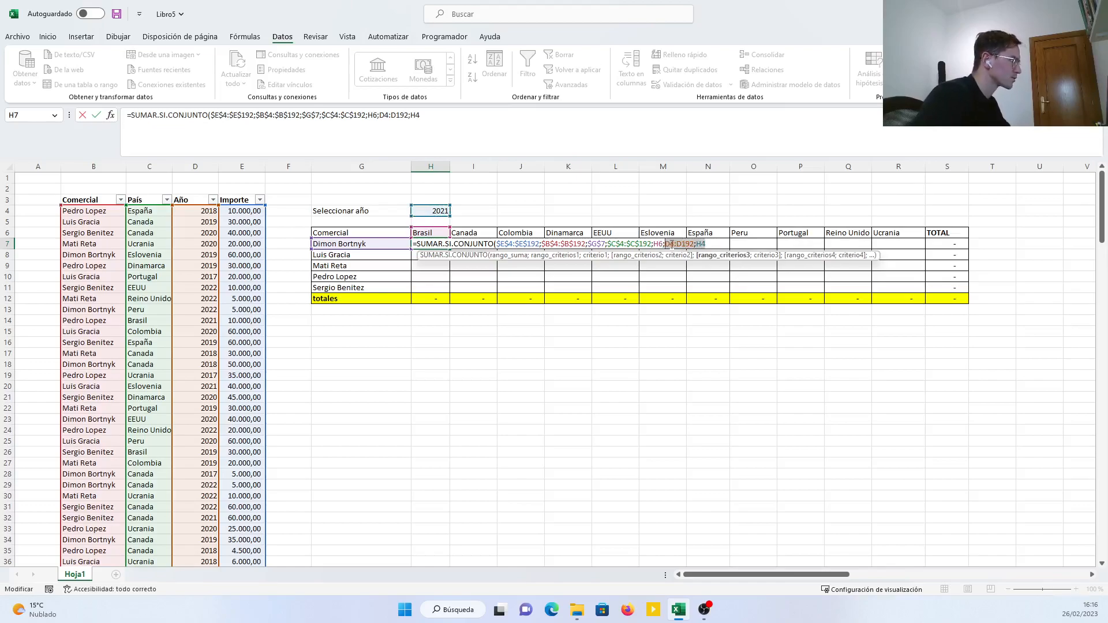
{"action": "key", "text": "F4"}
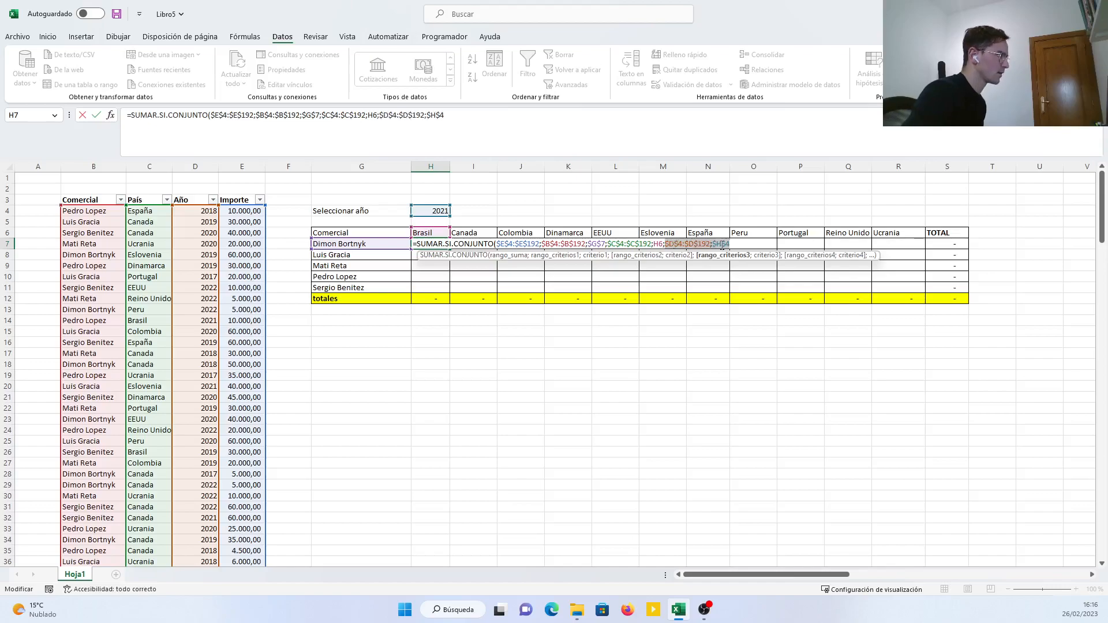
{"action": "left_click", "coordinate": [734, 245]}
{"action": "type", "text": ")"}
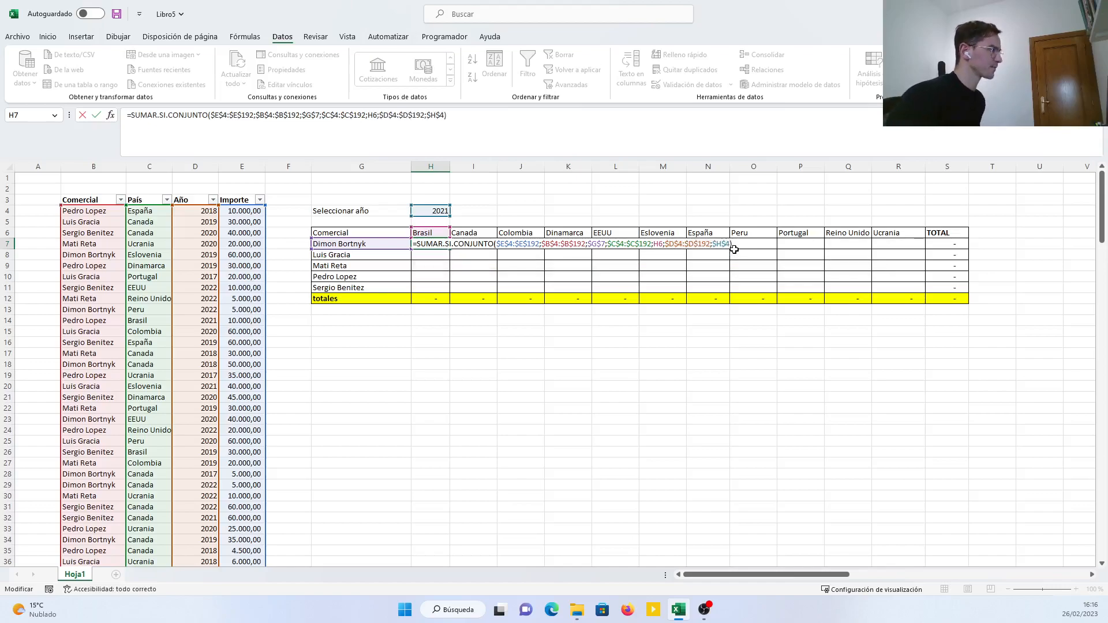
{"action": "key", "text": "Return"}
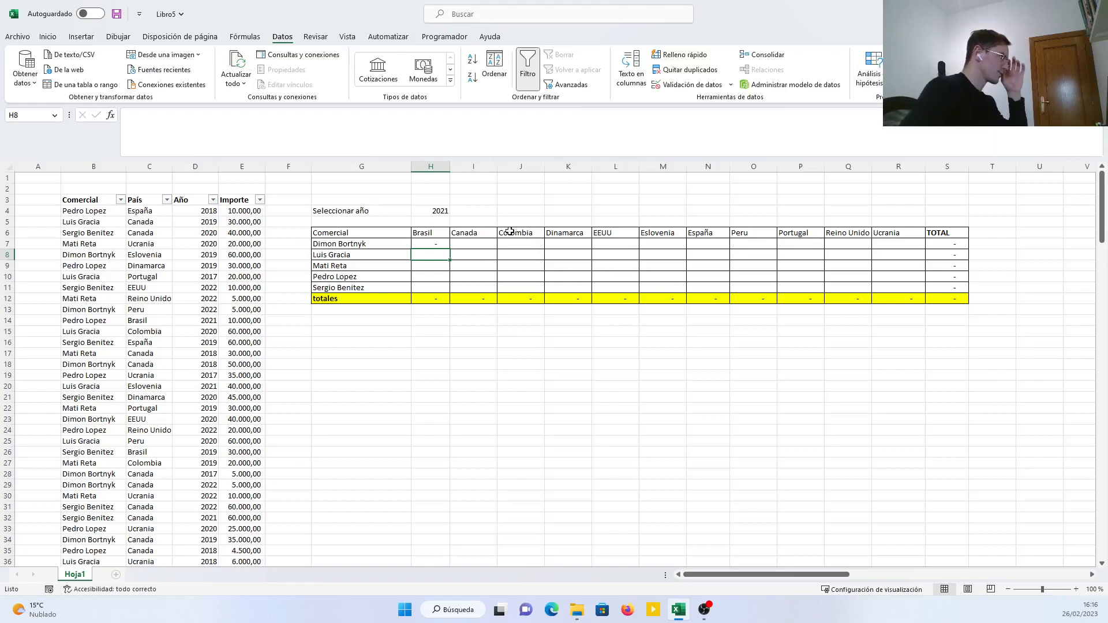
Fill the H7 formula across the country columns to R7 and check the Canada formula in I7.
{"action": "left_click", "coordinate": [444, 244]}
{"action": "left_click_drag", "start_coordinate": [449, 249], "coordinate": [923, 261]}
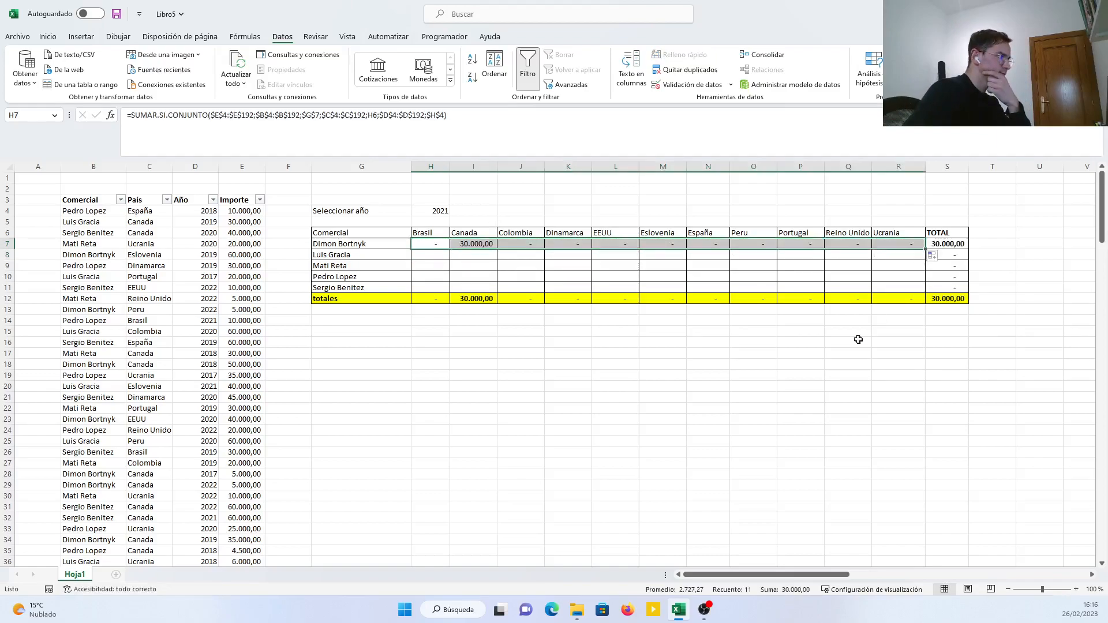
{"action": "left_click", "coordinate": [800, 397]}
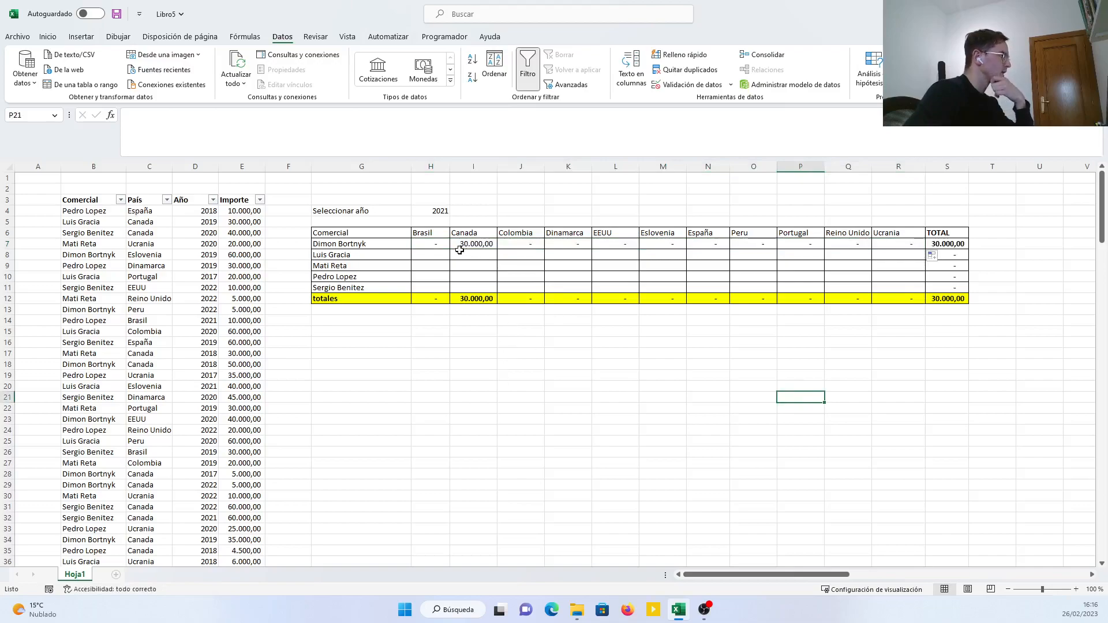
{"action": "mouse_move", "coordinate": [383, 245]}
{"action": "left_mouse_down"}
{"action": "mouse_move", "coordinate": [393, 251]}
{"action": "mouse_move", "coordinate": [386, 246]}
{"action": "left_mouse_up"}
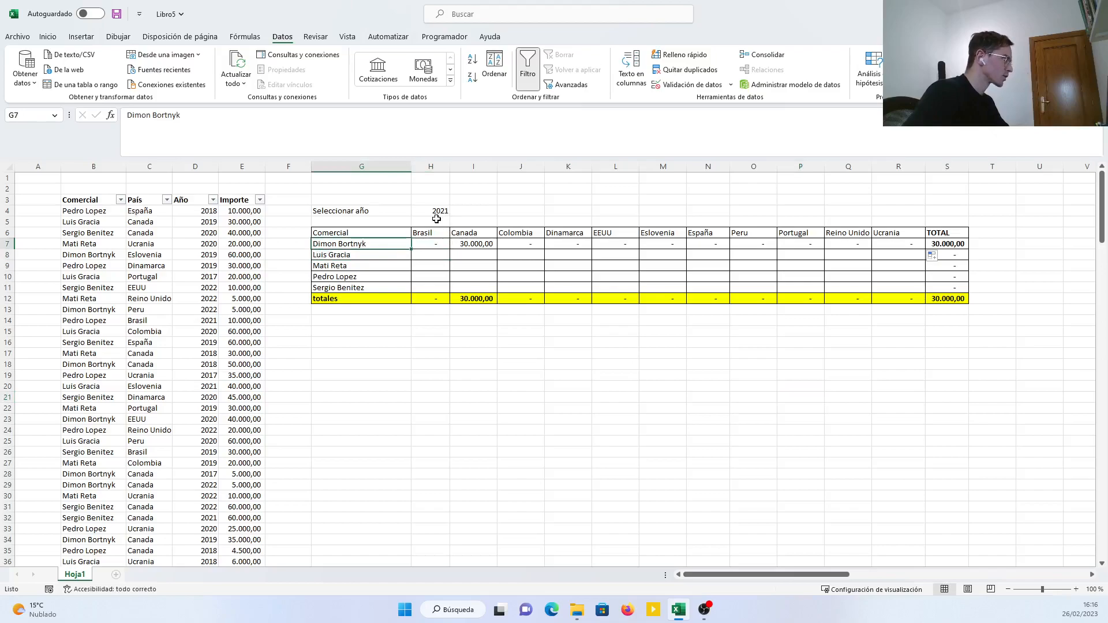
{"action": "left_click", "coordinate": [474, 245]}
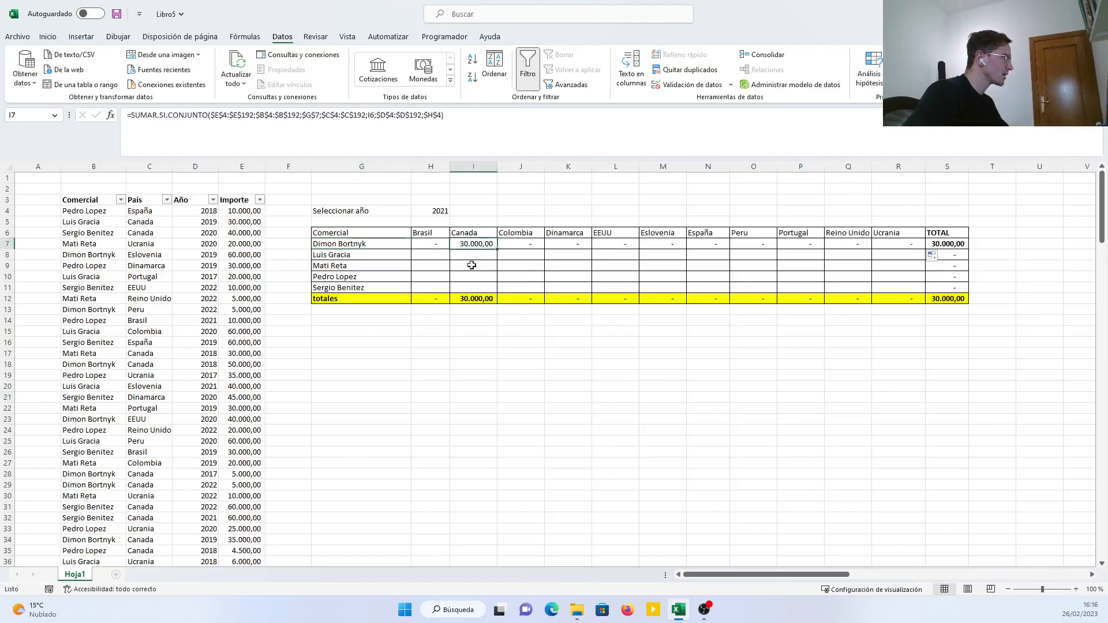
Test the year selector in H4 with 2017 and 2019, and widen column S to fit the totals.
{"action": "left_click", "coordinate": [442, 211]}
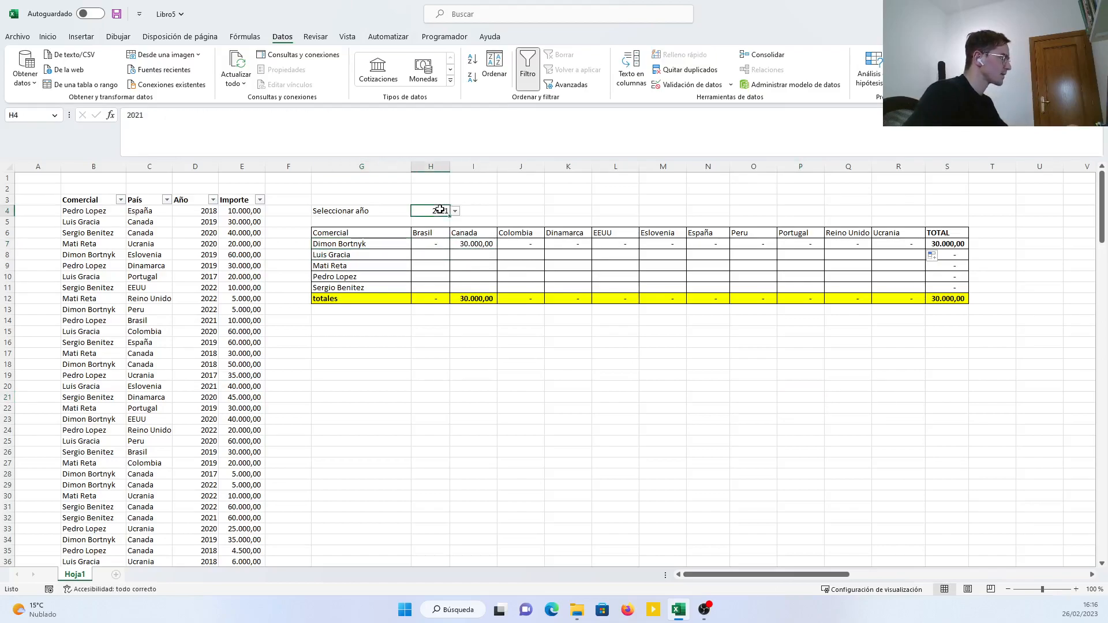
{"action": "left_click", "coordinate": [456, 212]}
{"action": "left_click", "coordinate": [437, 221]}
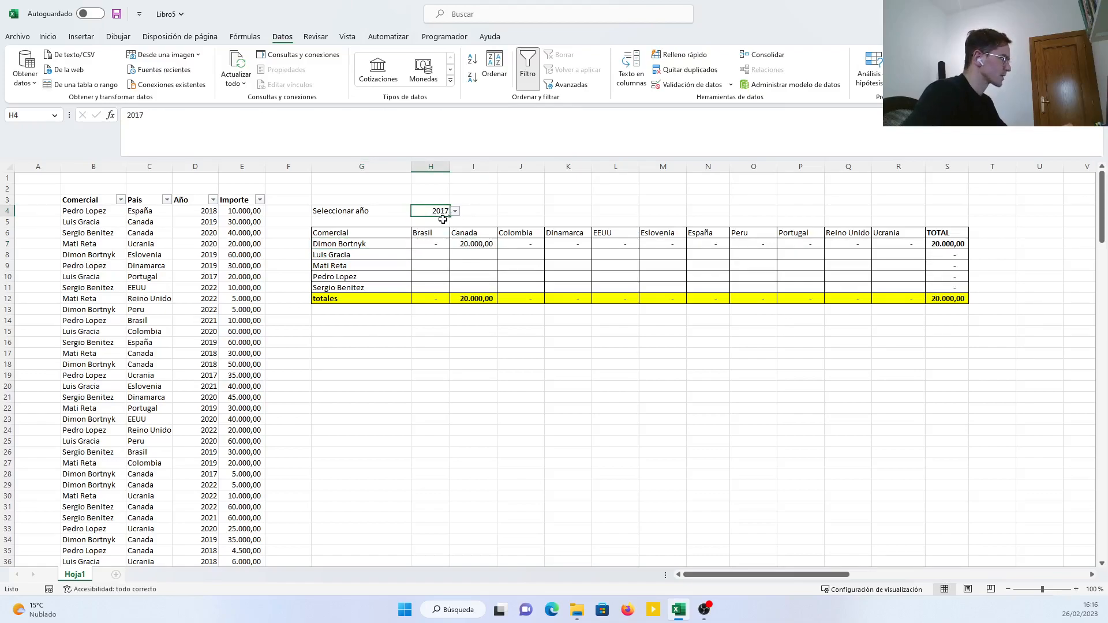
{"action": "left_click", "coordinate": [456, 213]}
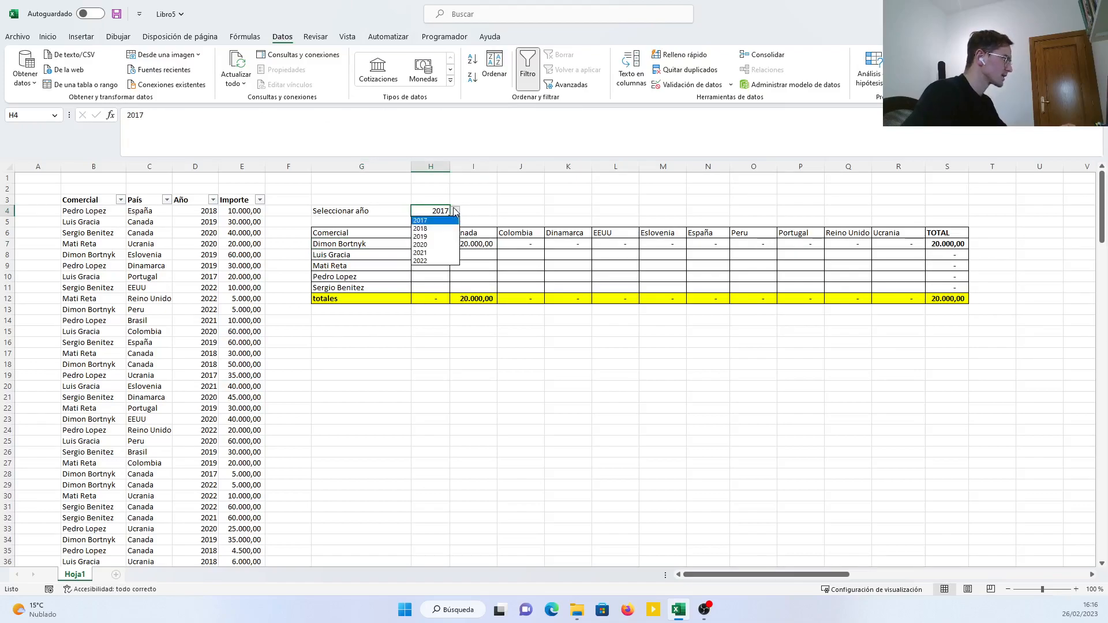
{"action": "left_click", "coordinate": [433, 237]}
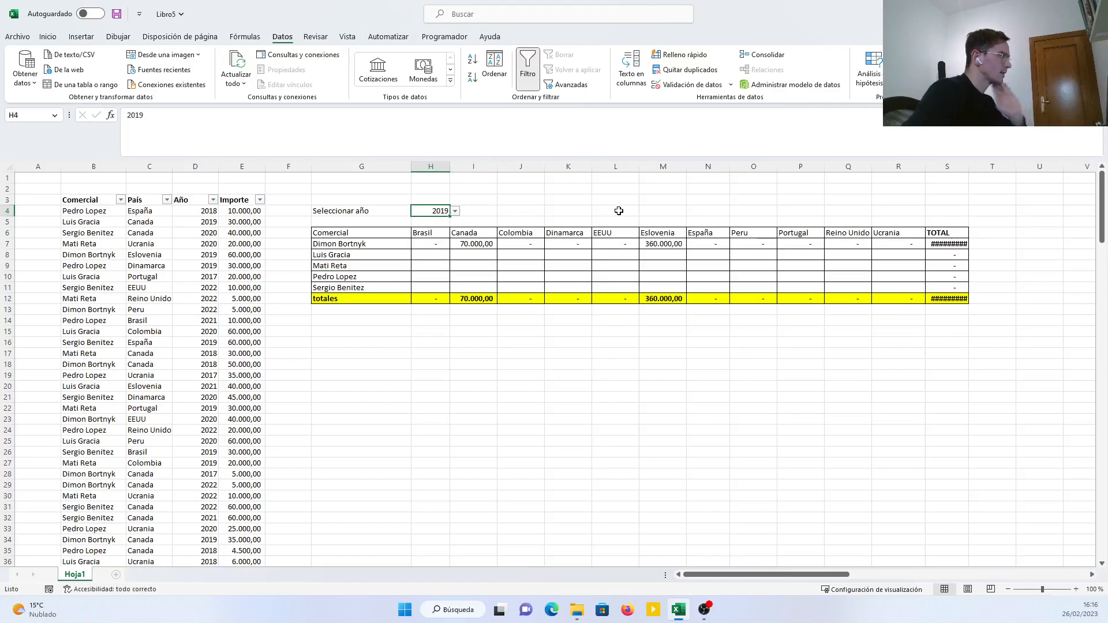
{"action": "left_click_drag", "start_coordinate": [967, 169], "coordinate": [977, 170]}
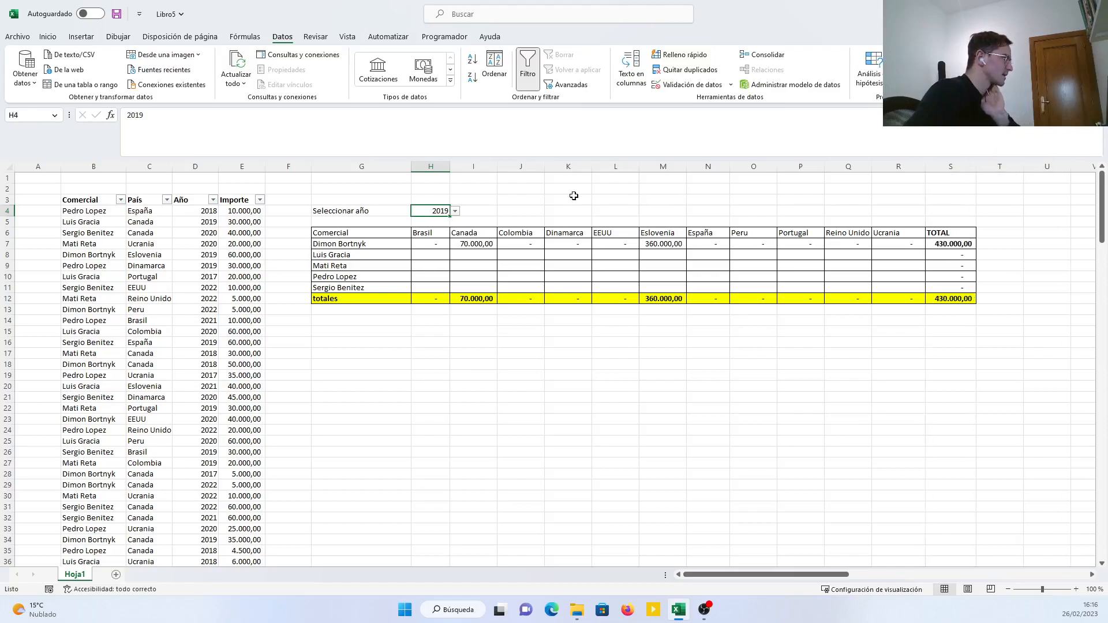
Test the H4 year selector with 2021, set it to 2022, and widen column H to fit the Brasil amounts.
{"action": "left_click", "coordinate": [455, 211]}
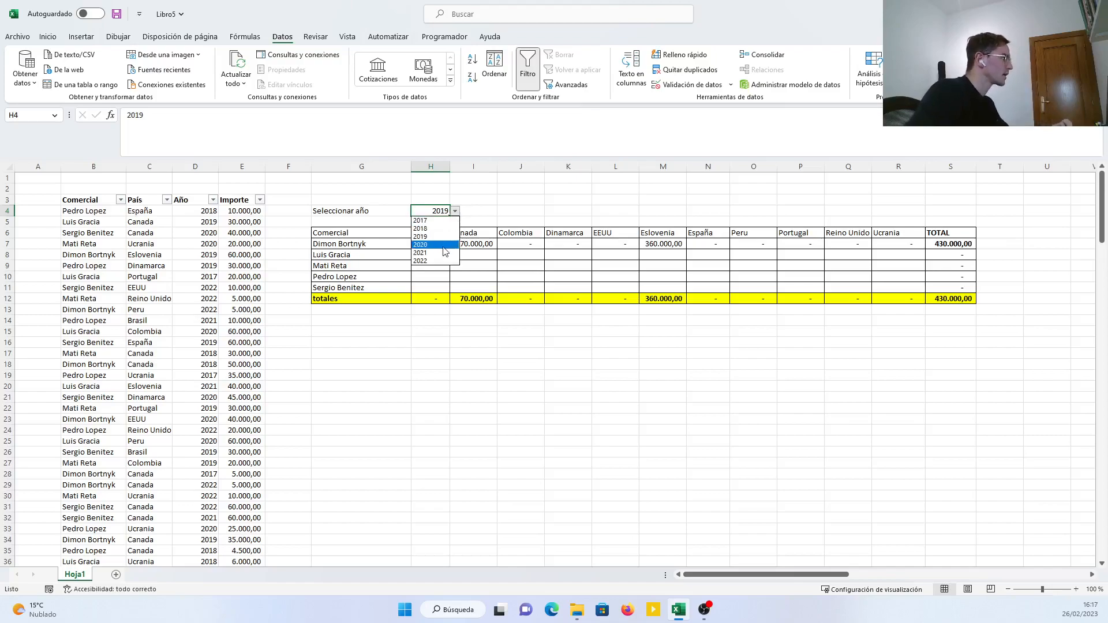
{"action": "left_click", "coordinate": [438, 253]}
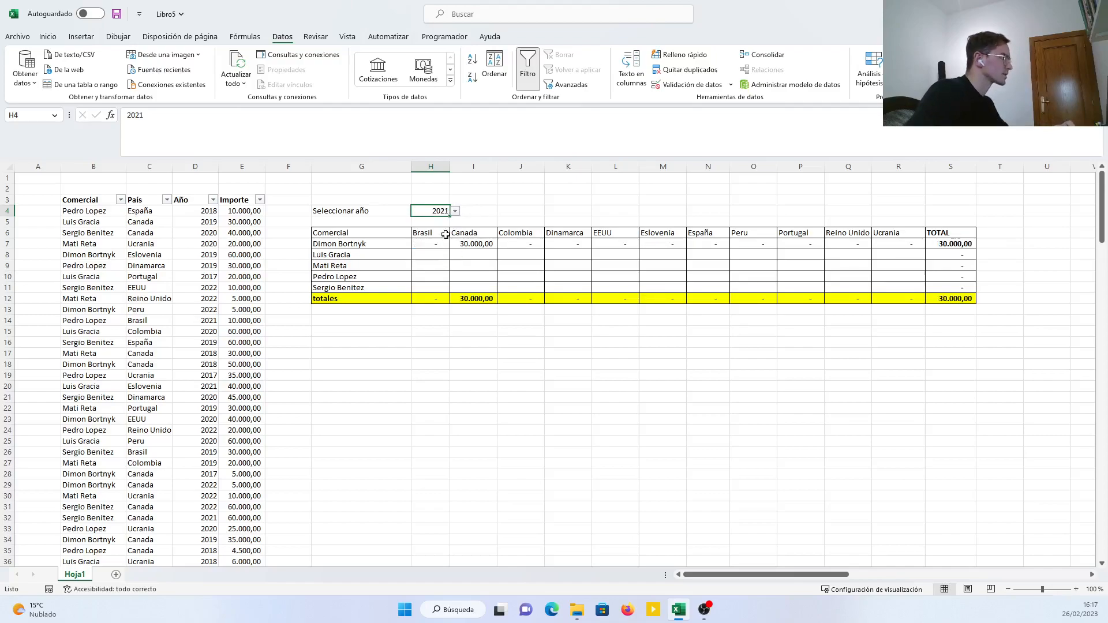
{"action": "left_click", "coordinate": [455, 212]}
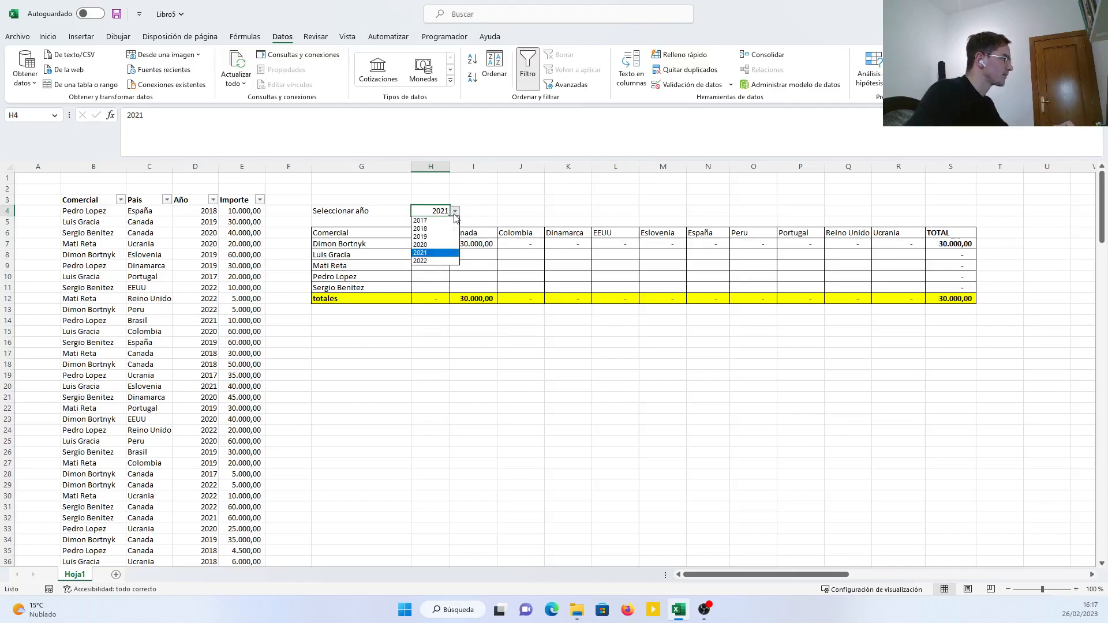
{"action": "left_click", "coordinate": [434, 261]}
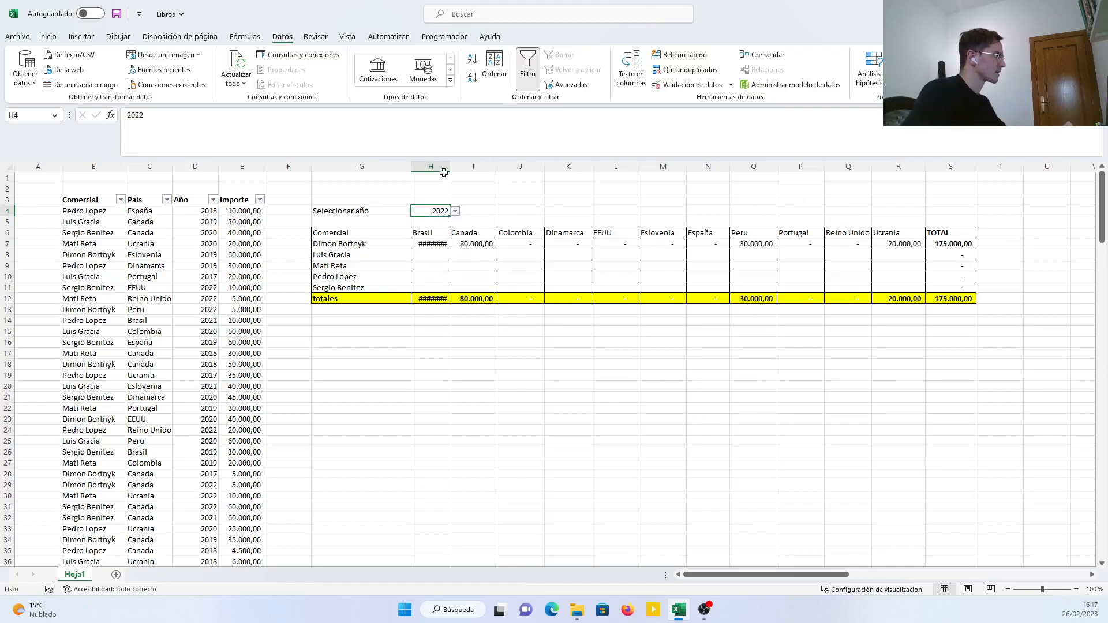
{"action": "left_click_drag", "start_coordinate": [452, 165], "coordinate": [461, 165]}
{"action": "left_click", "coordinate": [482, 353]}
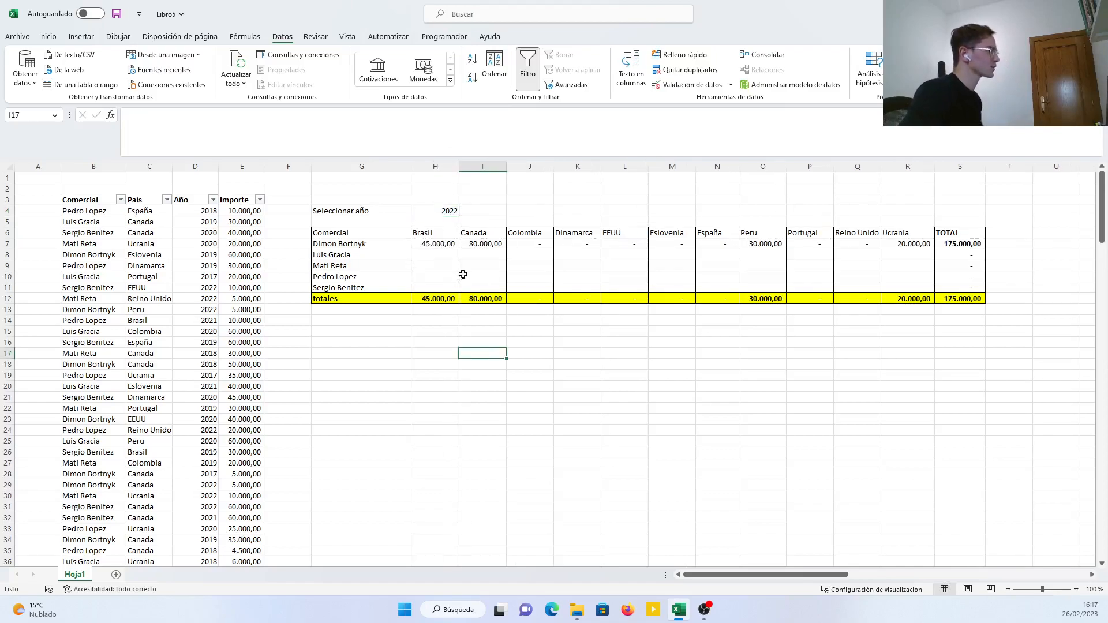
{"action": "left_click", "coordinate": [450, 211]}
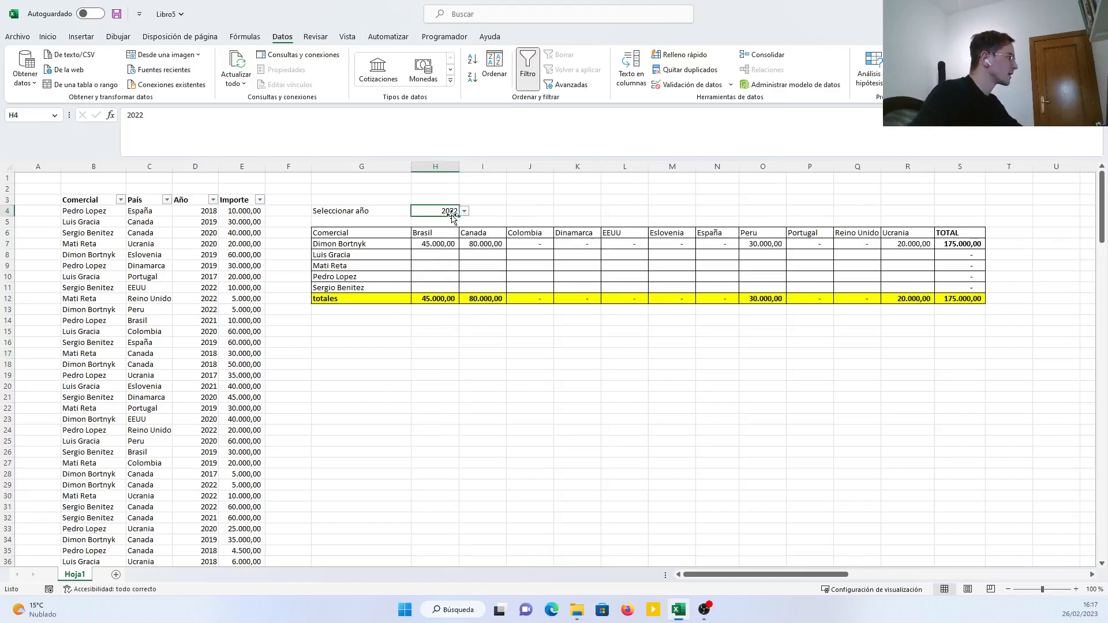
{"action": "left_click_drag", "start_coordinate": [414, 228], "coordinate": [924, 275]}
{"action": "left_click", "coordinate": [558, 432]}
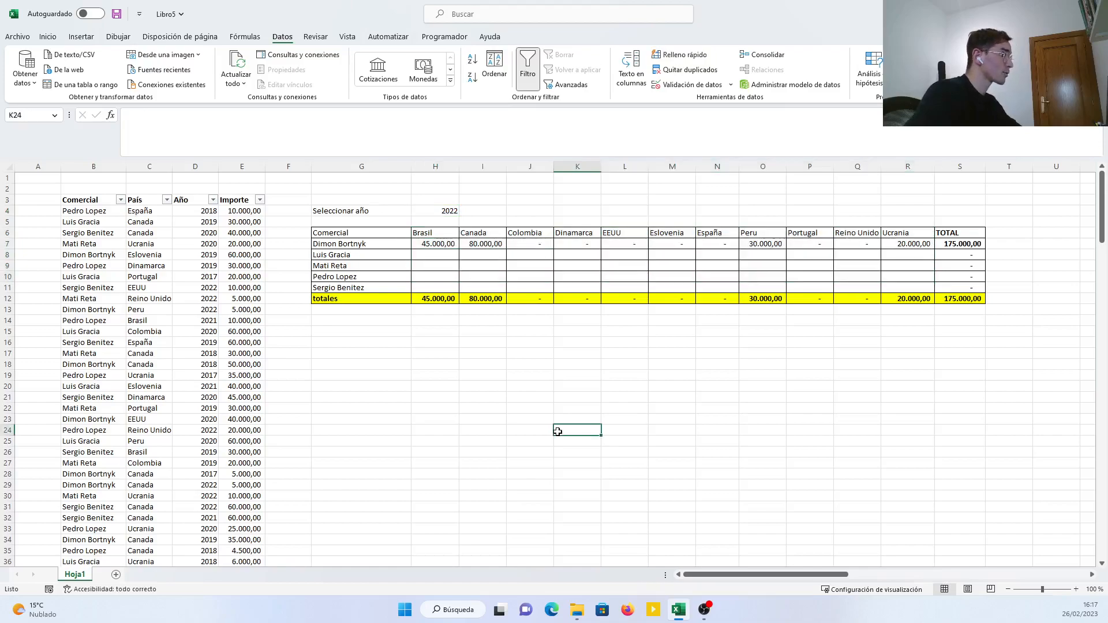
{"action": "left_click_drag", "start_coordinate": [438, 245], "coordinate": [916, 243]}
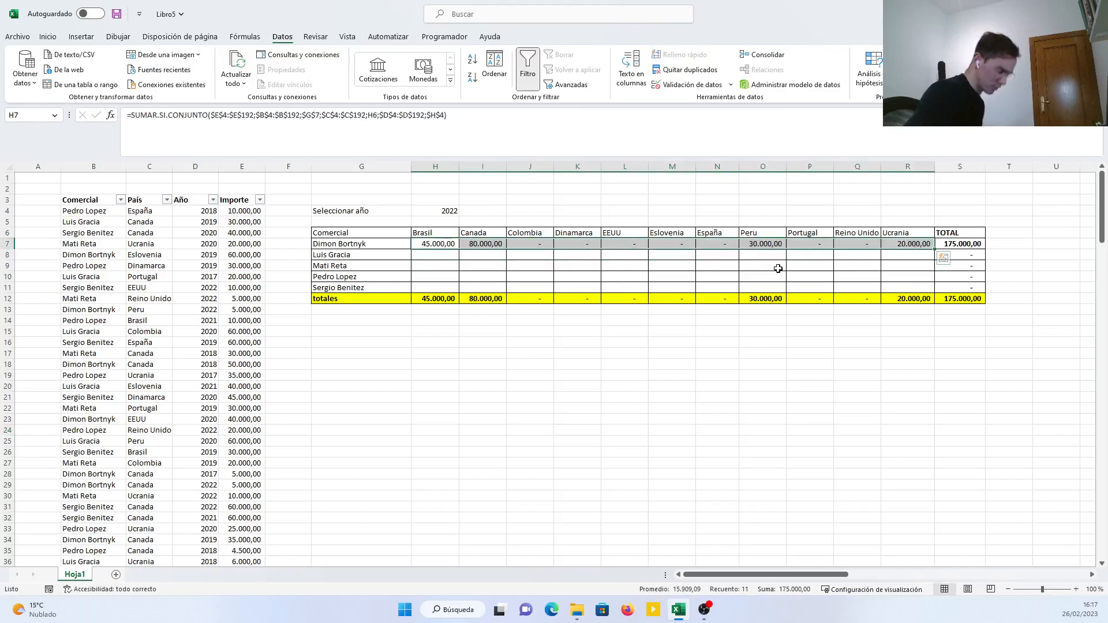
{"action": "left_click_drag", "start_coordinate": [577, 364], "coordinate": [577, 375]}
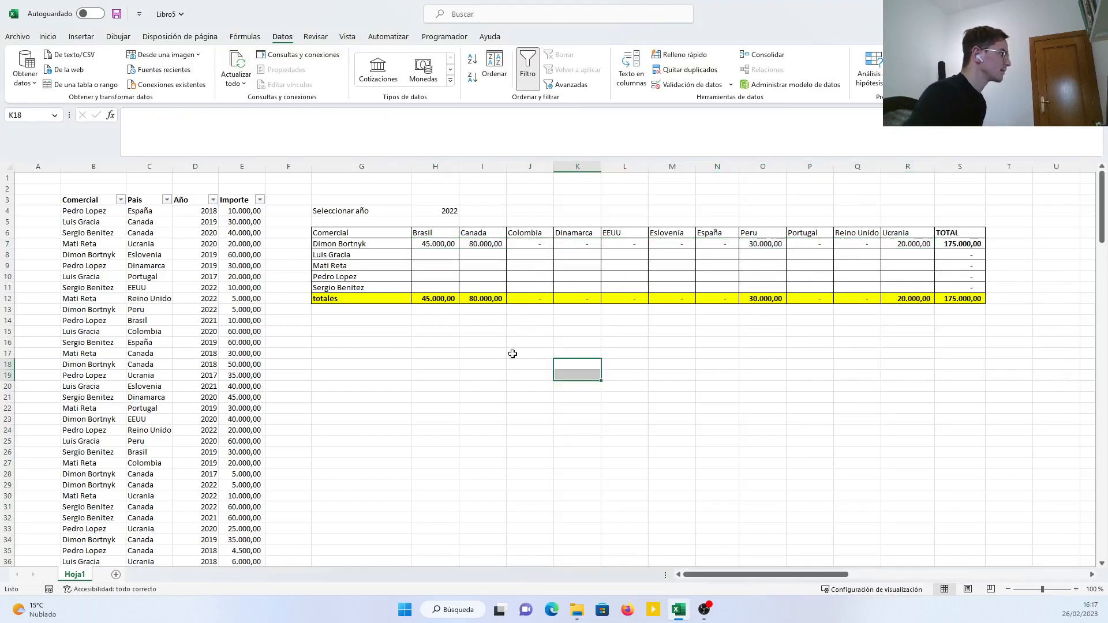
Copy the formulas in H7:R7 to the second salesperson's row, starting at H8.
{"action": "left_click_drag", "start_coordinate": [438, 243], "coordinate": [916, 245]}
{"action": "key", "text": "ctrl+c"}
{"action": "key", "text": "ctrl+v"}
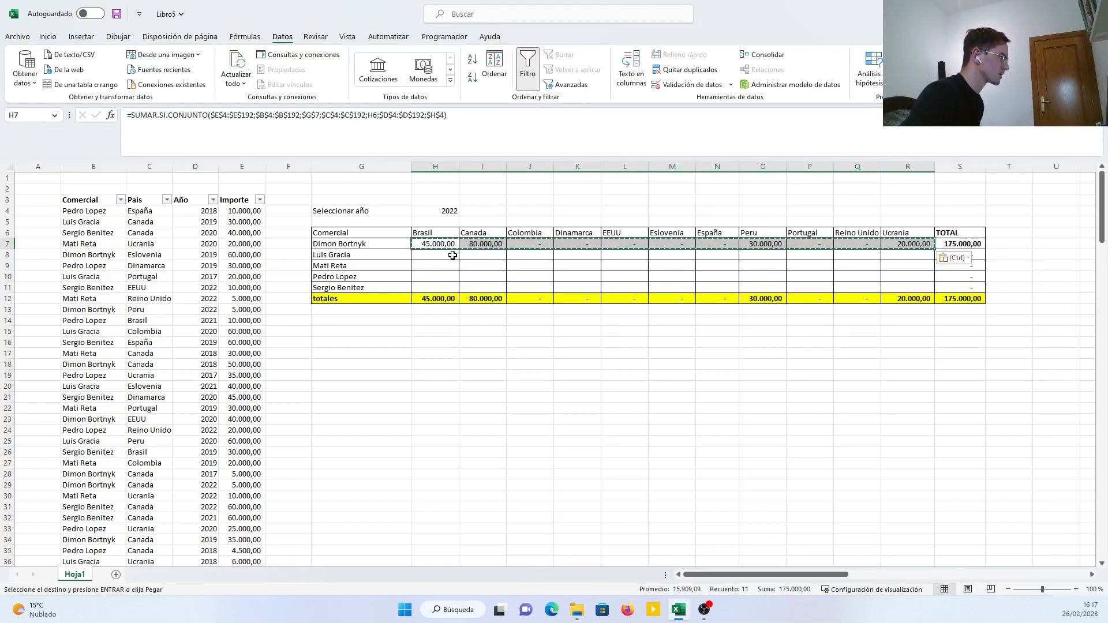
{"action": "left_click", "coordinate": [453, 255]}
{"action": "key", "text": "ctrl+v"}
{"action": "left_click", "coordinate": [481, 364]}
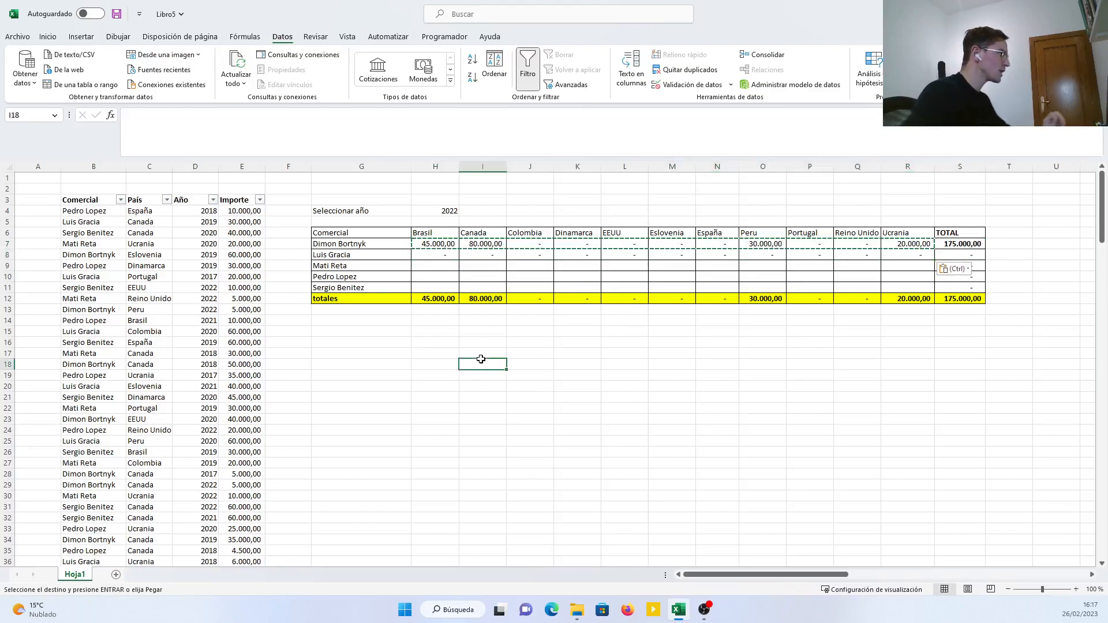
Change the Comercial criterion in the H8 formula to $G$8.
{"action": "double_click", "coordinate": [449, 255]}
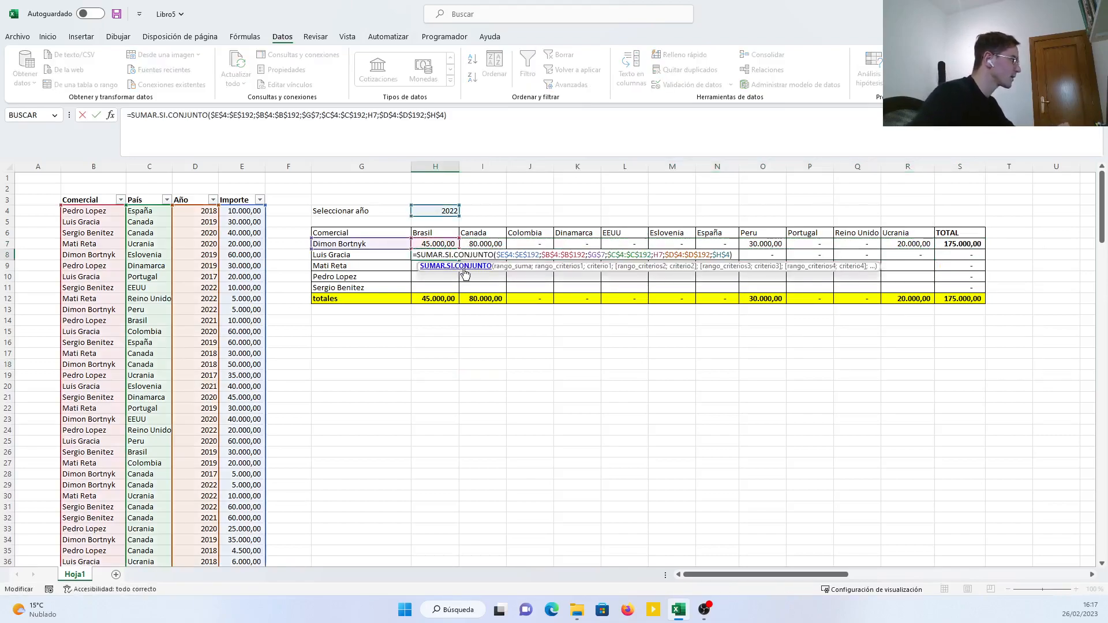
{"action": "left_click", "coordinate": [599, 269]}
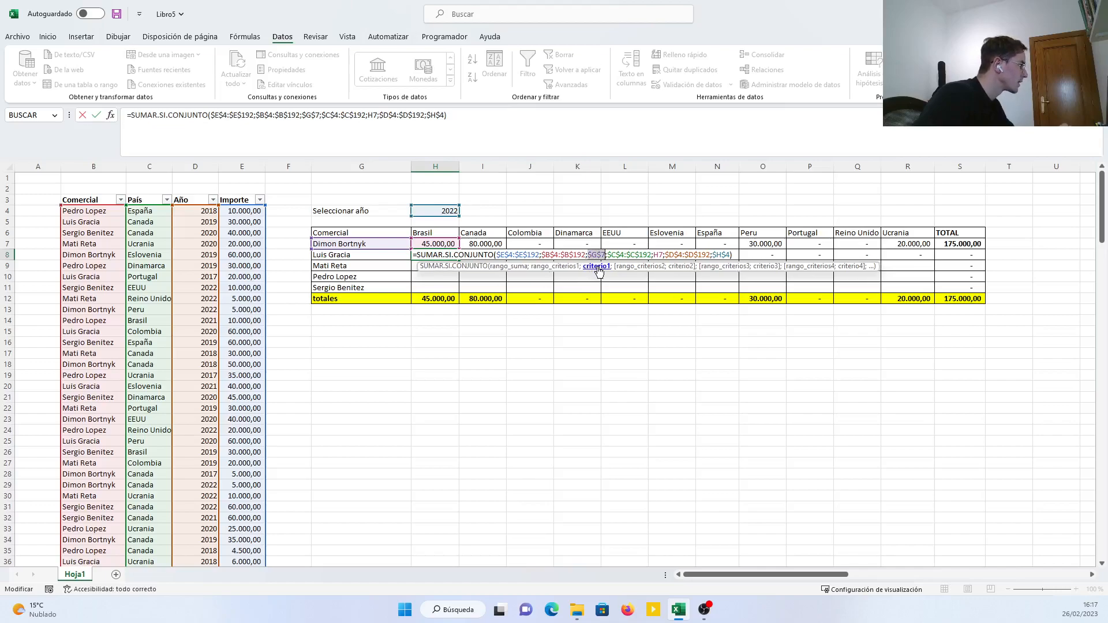
{"action": "left_click", "coordinate": [604, 255]}
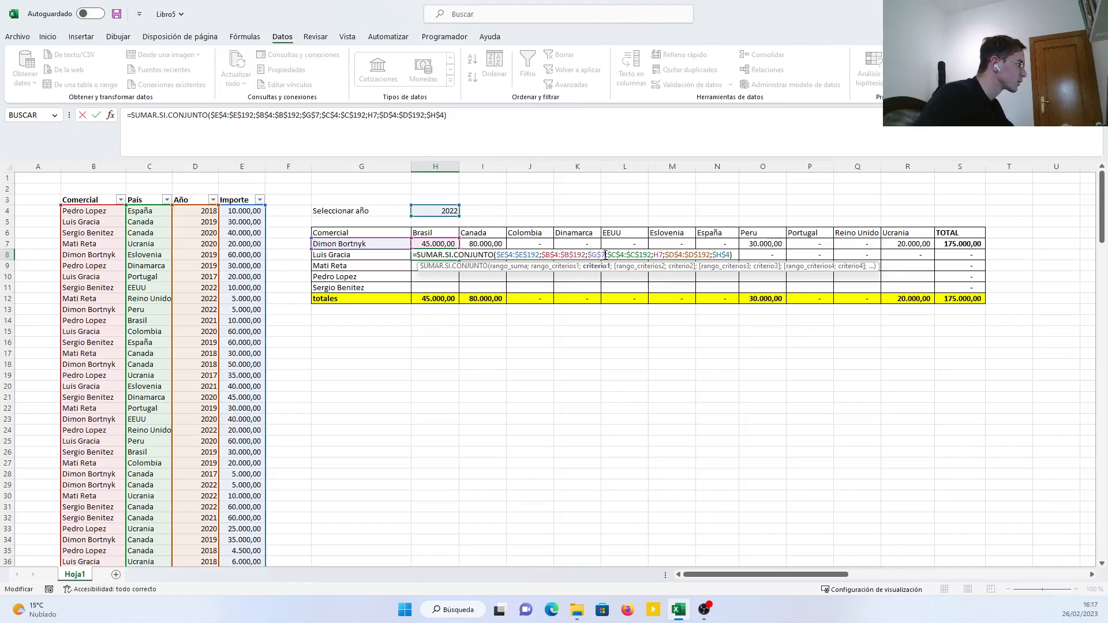
{"action": "key", "text": "BackSpace"}
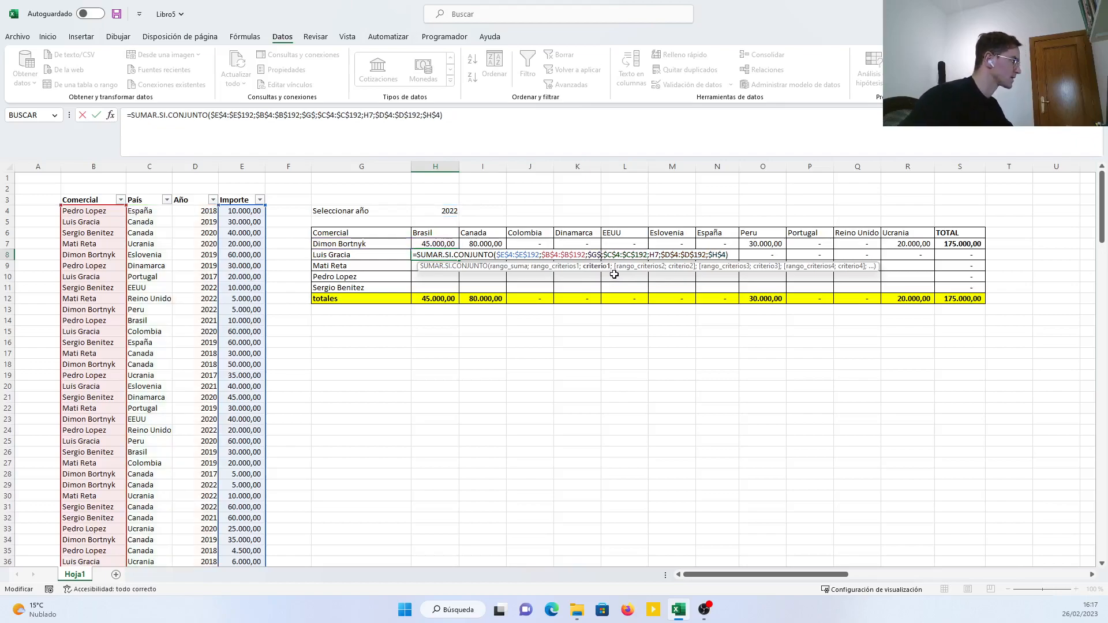
{"action": "type", "text": "8"}
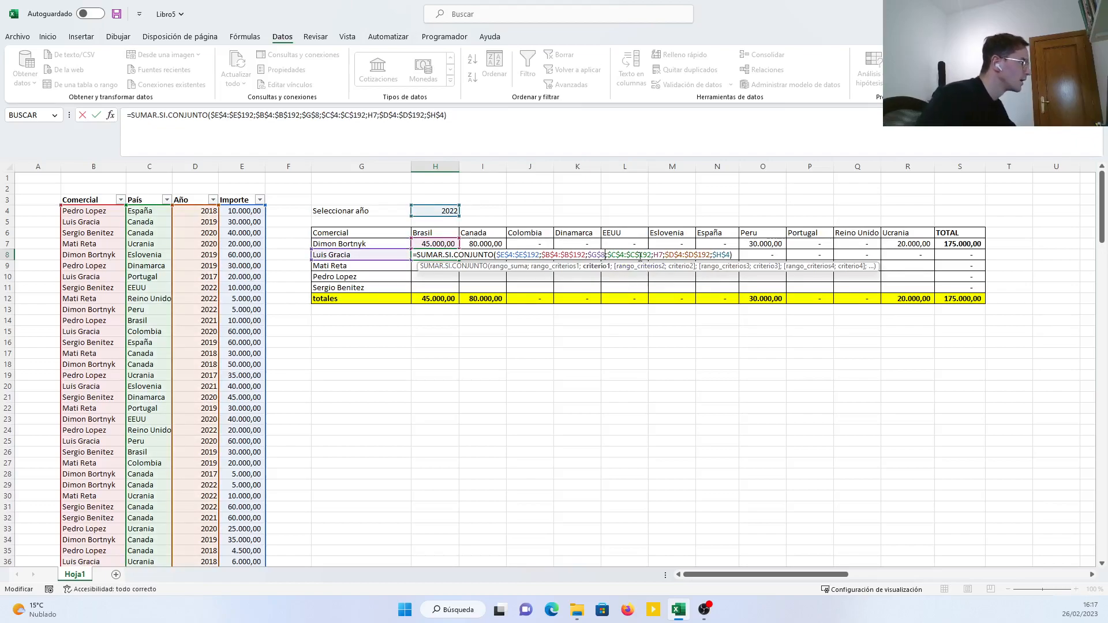
Set the País criterion in the H8 formula to H6 and fill the corrected formula across to R8.
{"action": "left_click", "coordinate": [662, 254]}
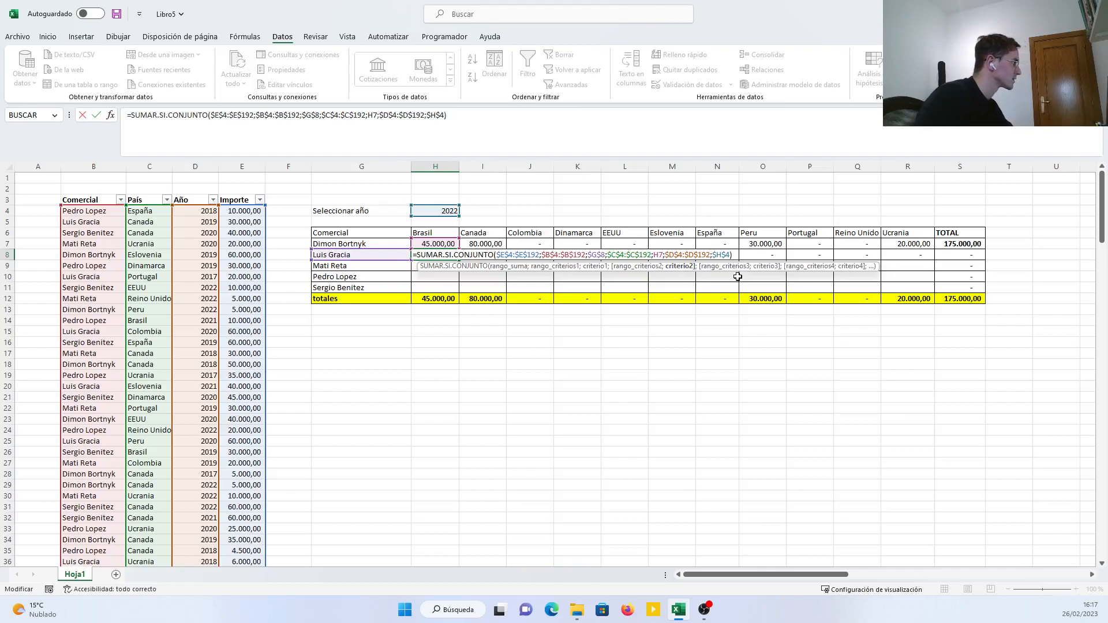
{"action": "key", "text": "BackSpace"}
{"action": "type", "text": "6"}
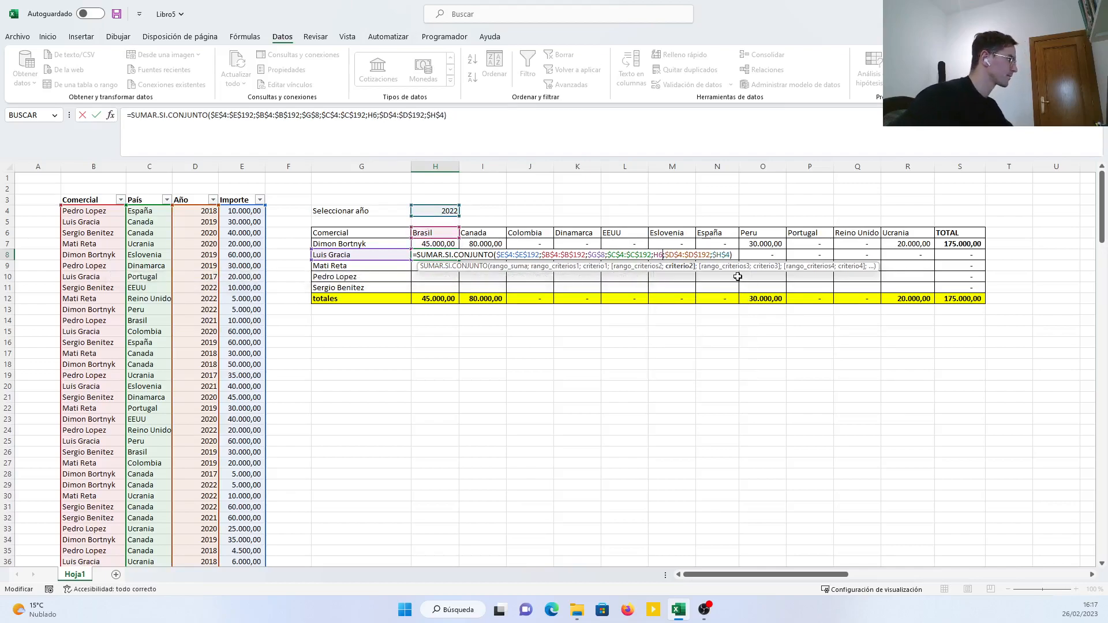
{"action": "key", "text": "Return"}
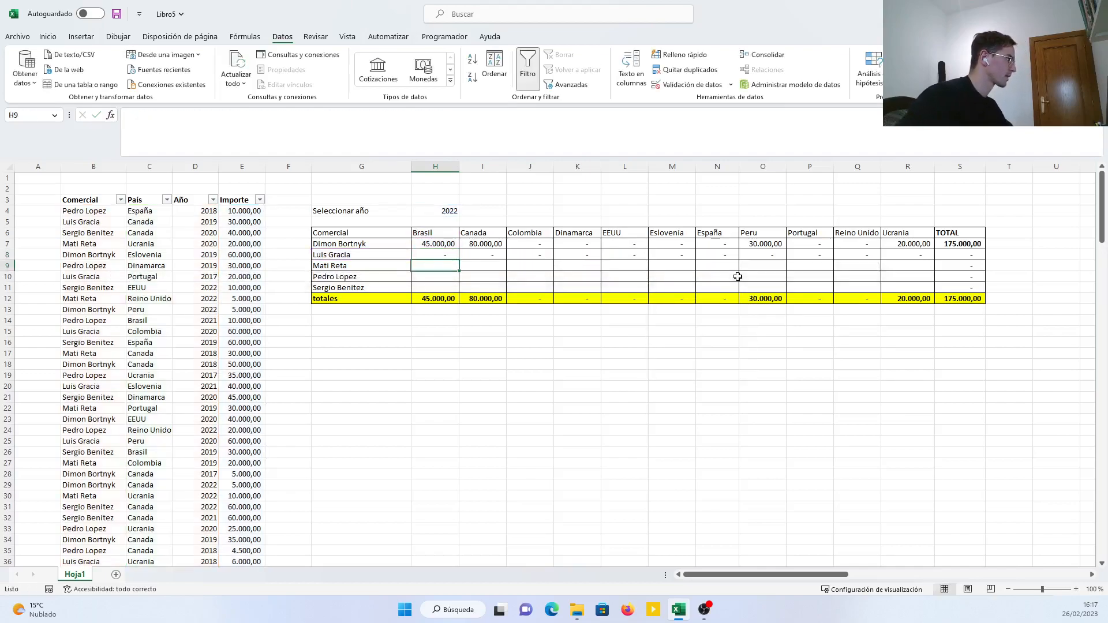
{"action": "left_click", "coordinate": [443, 254]}
{"action": "left_click_drag", "start_coordinate": [460, 263], "coordinate": [899, 256]}
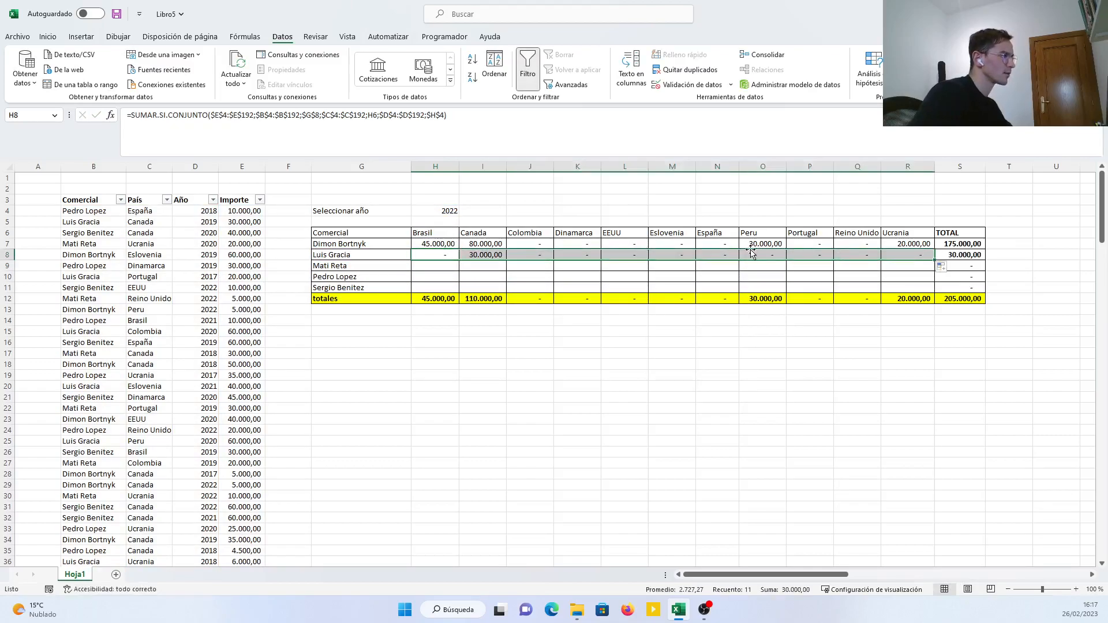
Copy the formulas in H8:R8 to the third salesperson's row, starting at H9.
{"action": "left_click", "coordinate": [449, 260]}
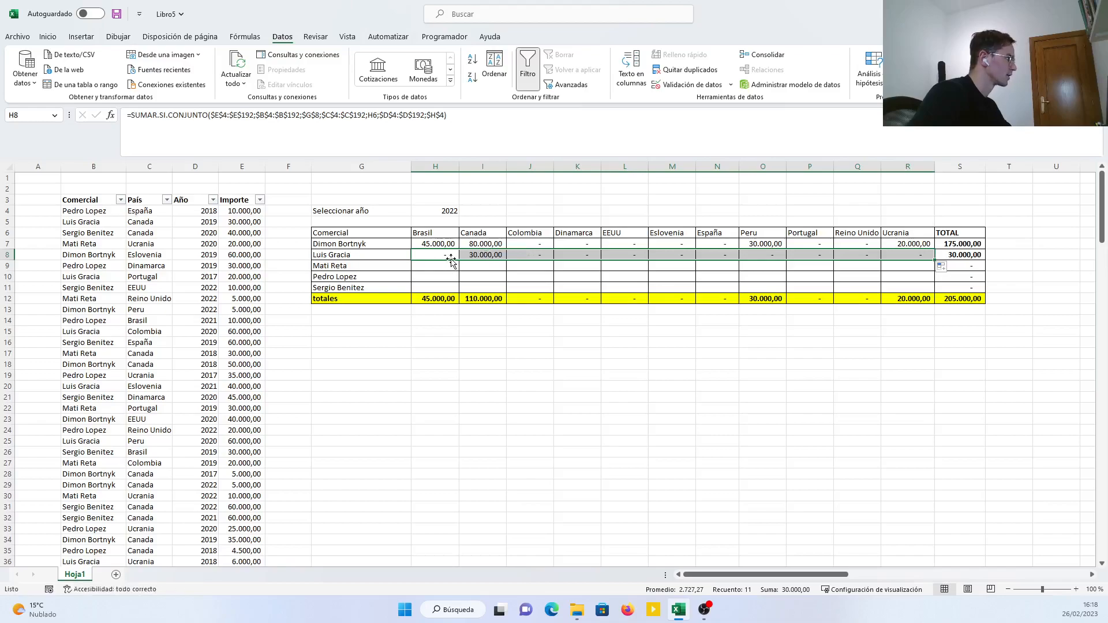
{"action": "key", "text": "ctrl+c"}
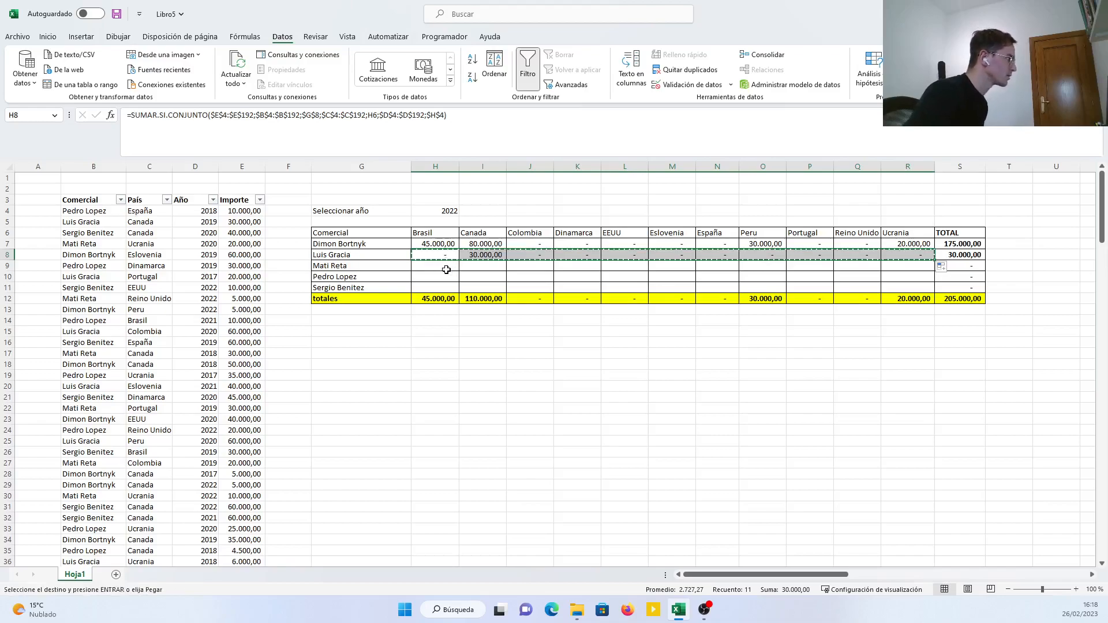
{"action": "left_click", "coordinate": [446, 266]}
{"action": "key", "text": "ctrl+v"}
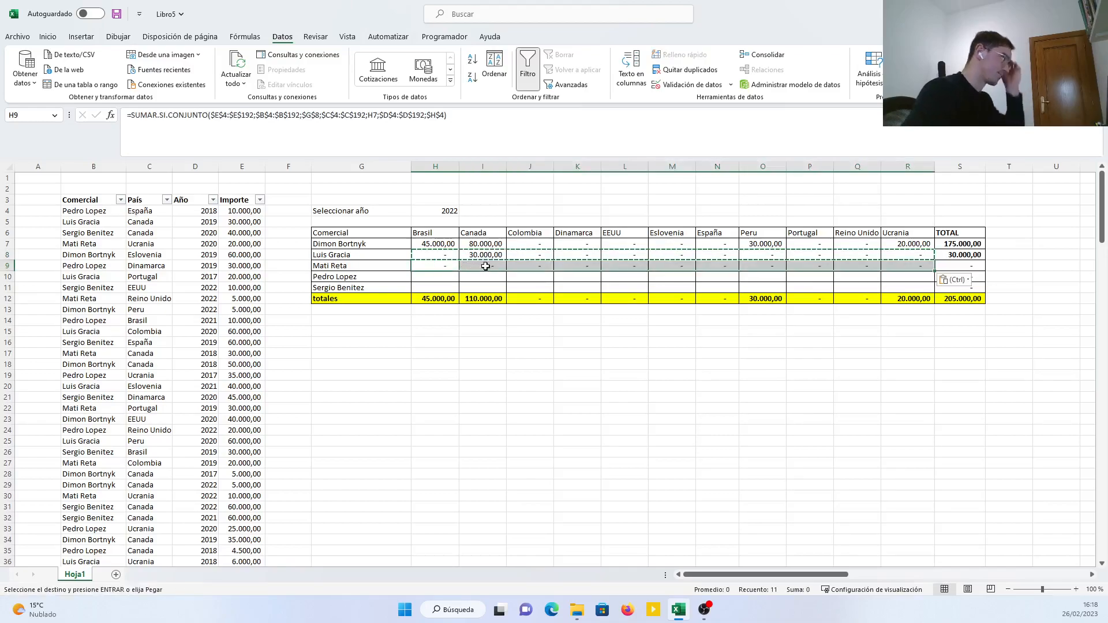
Change the Comercial criterion in the H9 formula to $G$9.
{"action": "double_click", "coordinate": [447, 266]}
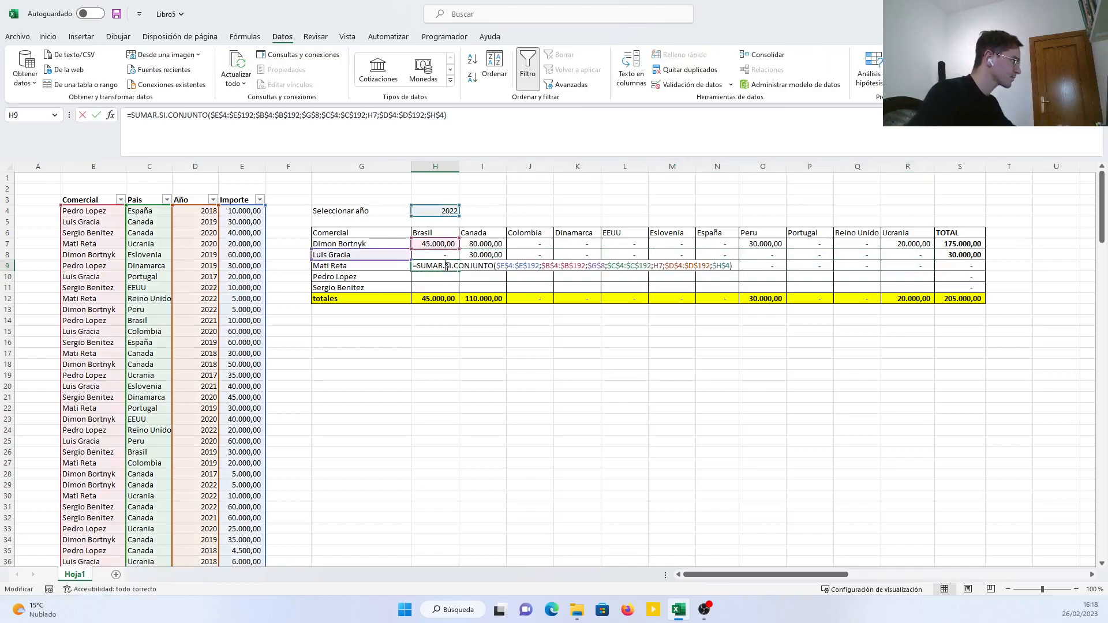
{"action": "left_click", "coordinate": [525, 267]}
{"action": "double_click", "coordinate": [572, 266]}
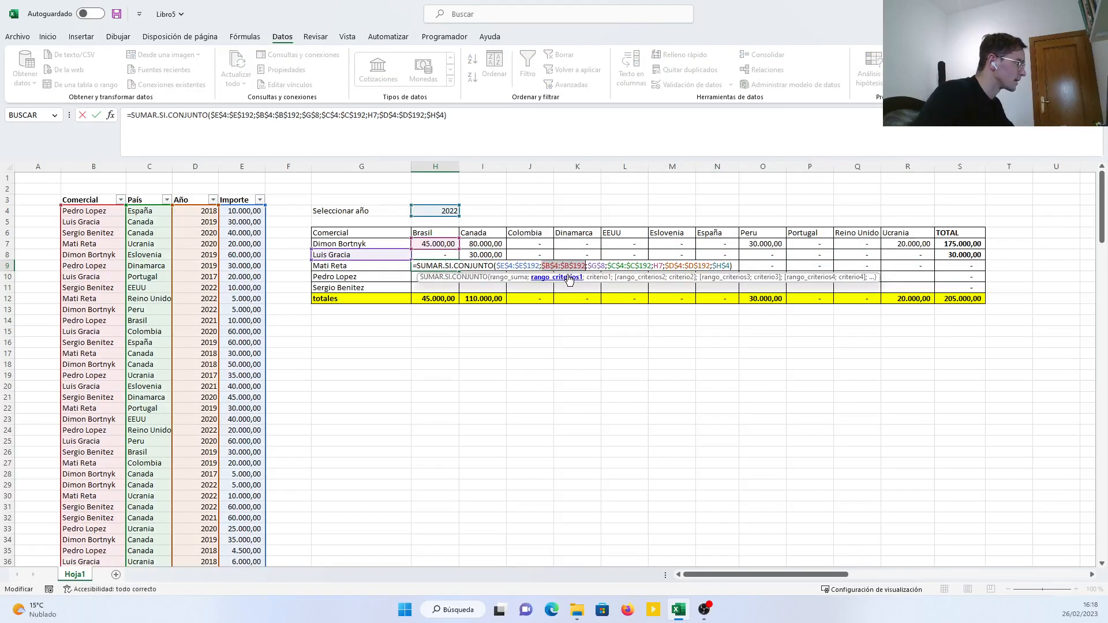
{"action": "double_click", "coordinate": [595, 266]}
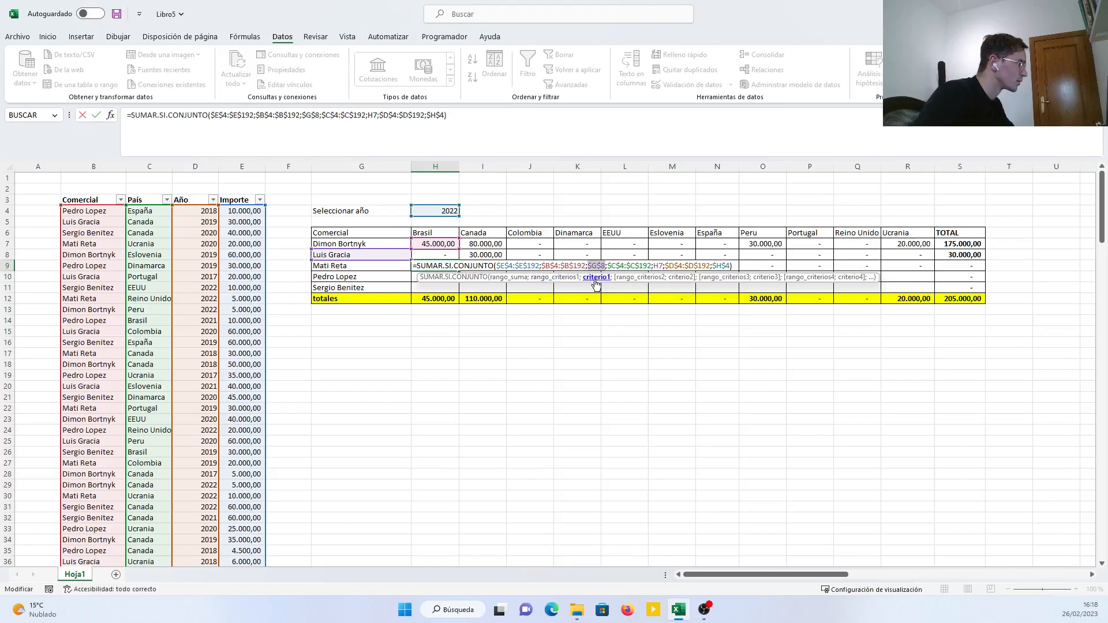
{"action": "left_click", "coordinate": [603, 267]}
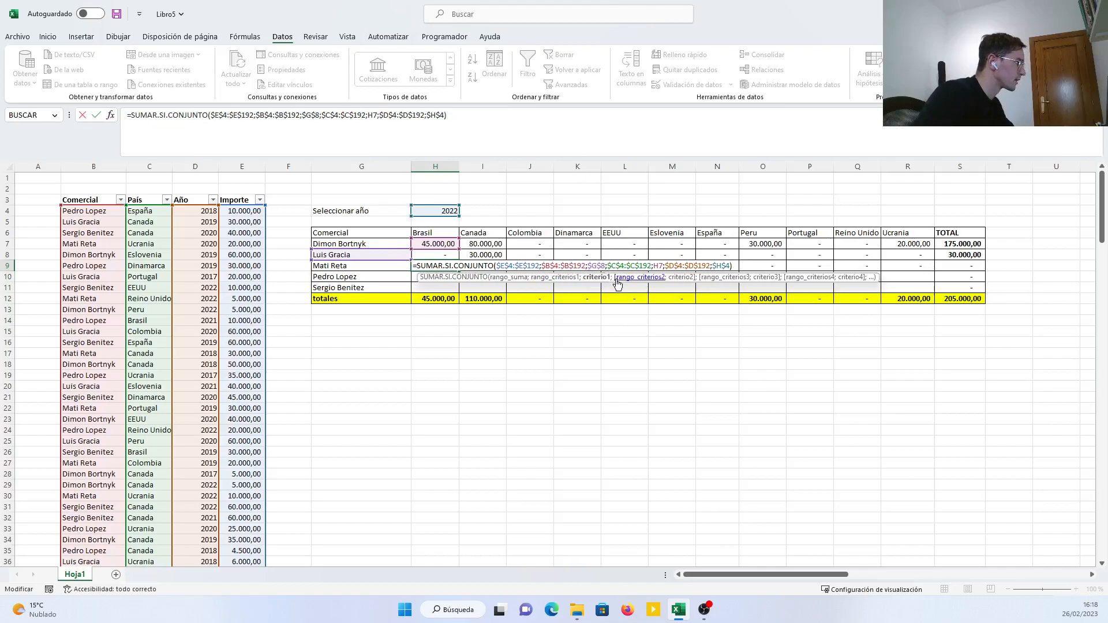
{"action": "key", "text": "BackSpace"}
{"action": "type", "text": "9"}
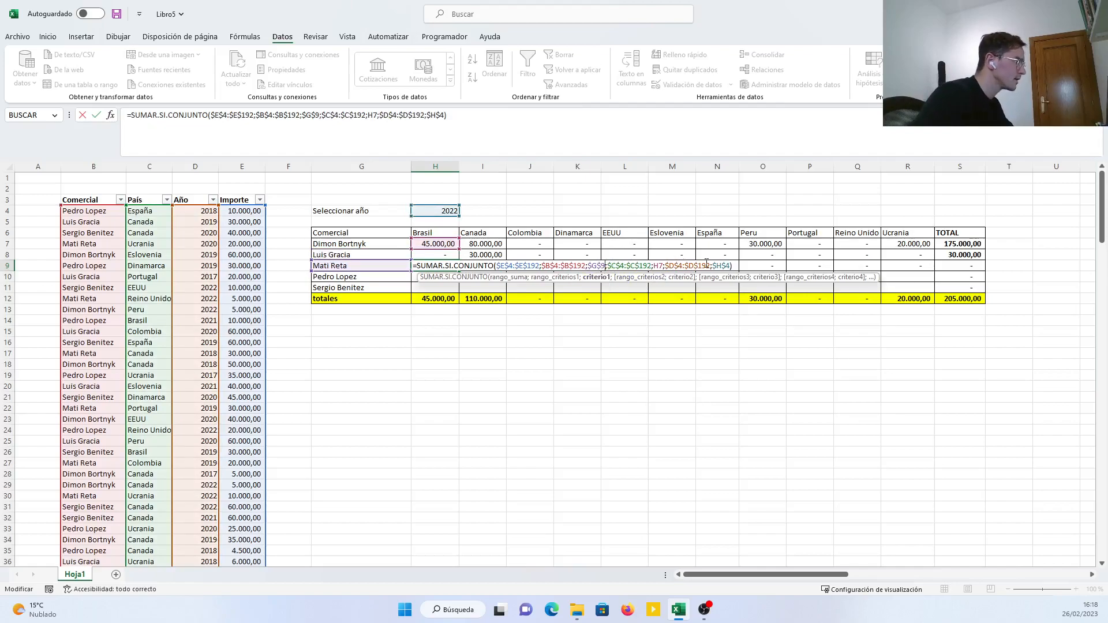
Set the País criterion in the H9 formula to H6 and fill the corrected formula across to R9.
{"action": "double_click", "coordinate": [657, 265]}
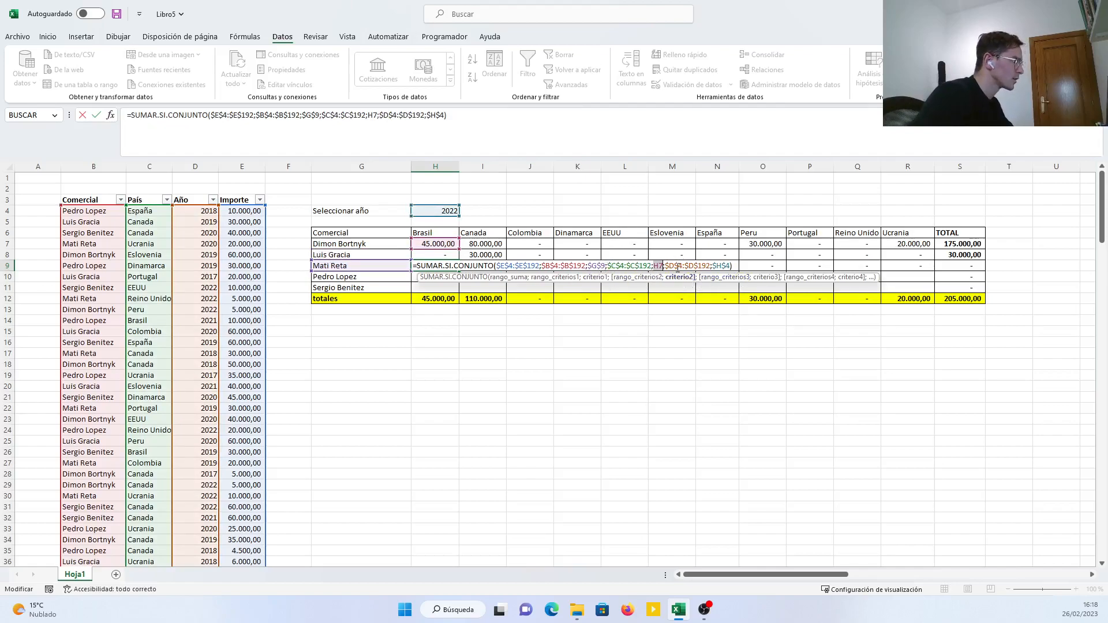
{"action": "left_click", "coordinate": [664, 266]}
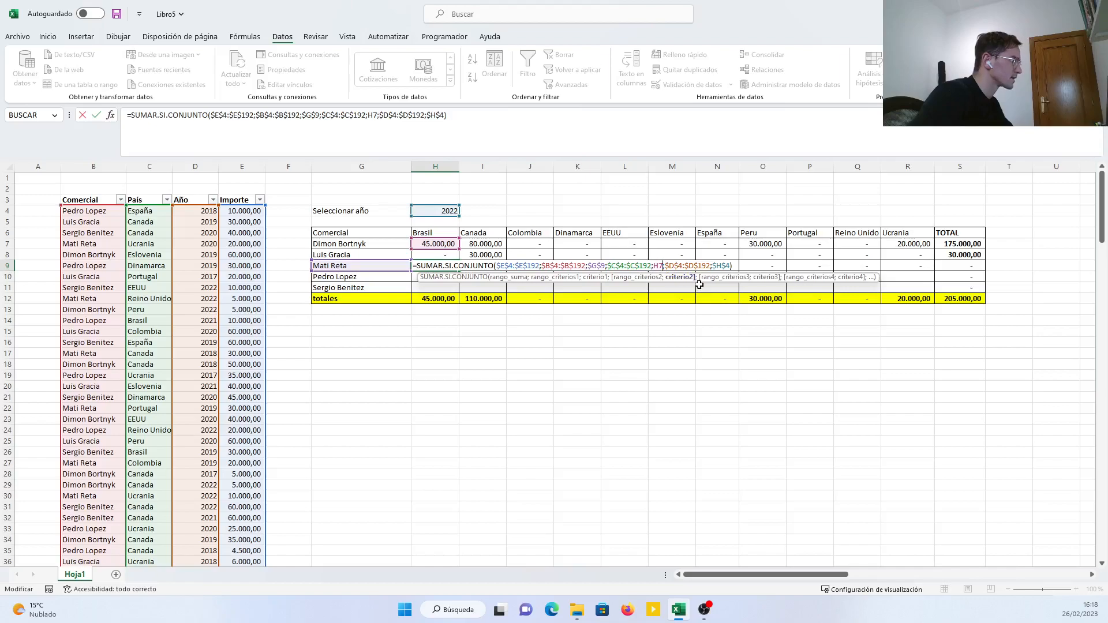
{"action": "key", "text": "BackSpace"}
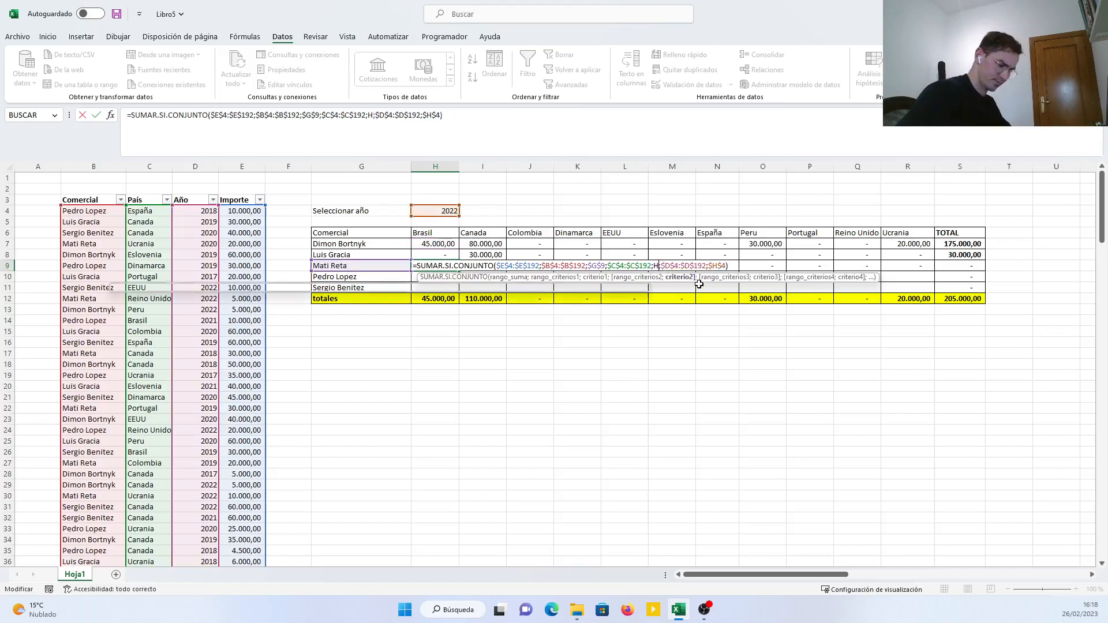
{"action": "type", "text": "6"}
{"action": "key", "text": "Return"}
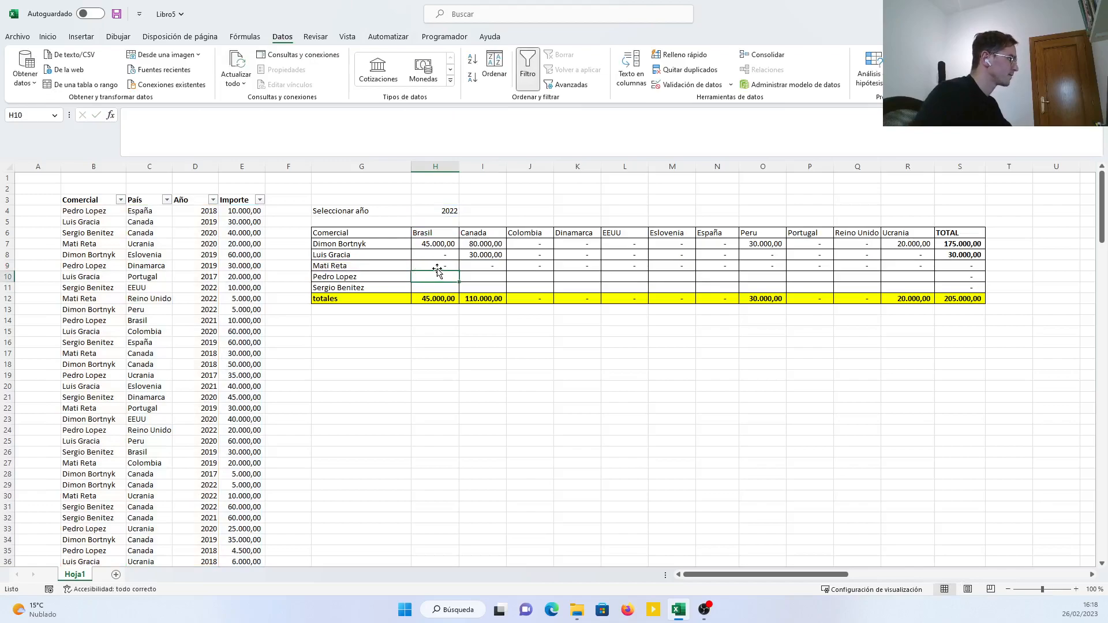
{"action": "left_click", "coordinate": [438, 268]}
{"action": "left_click_drag", "start_coordinate": [458, 270], "coordinate": [895, 272]}
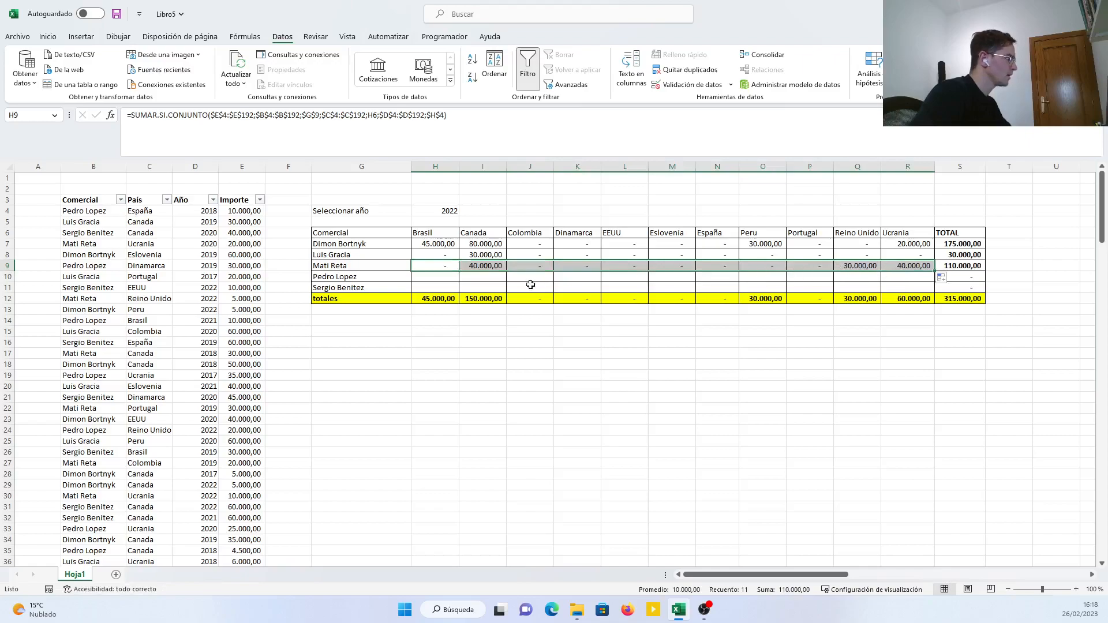
Copy the H9 formula to H10 and change its Comercial criterion to $G$10.
{"action": "left_click", "coordinate": [442, 277]}
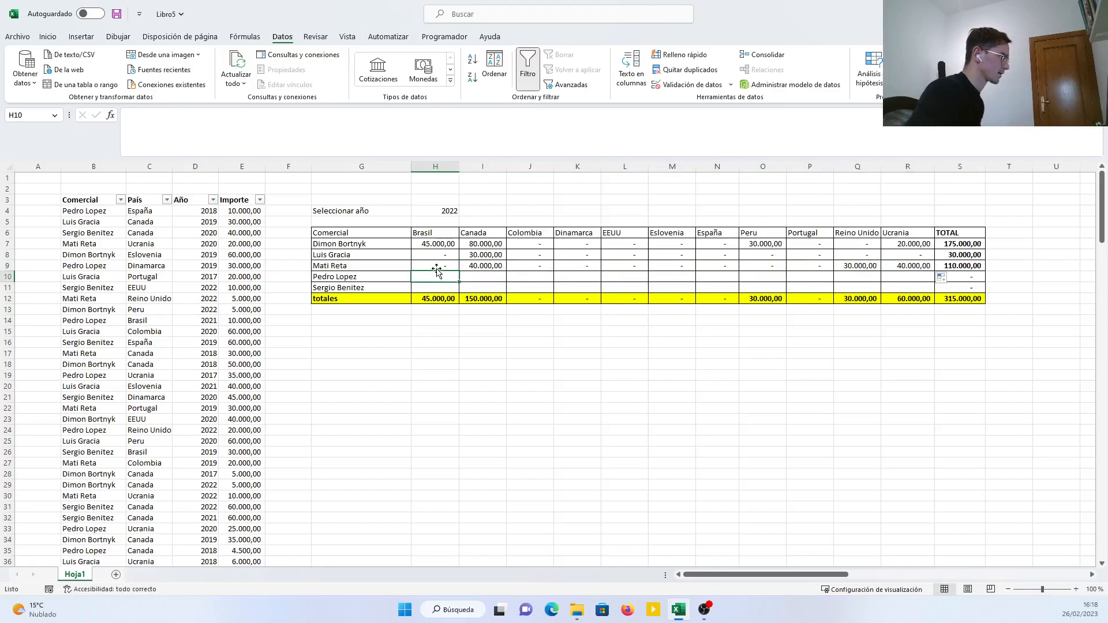
{"action": "left_click", "coordinate": [436, 267]}
{"action": "key", "text": "ctrl+c"}
{"action": "left_click", "coordinate": [437, 277]}
{"action": "key", "text": "ctrl+v"}
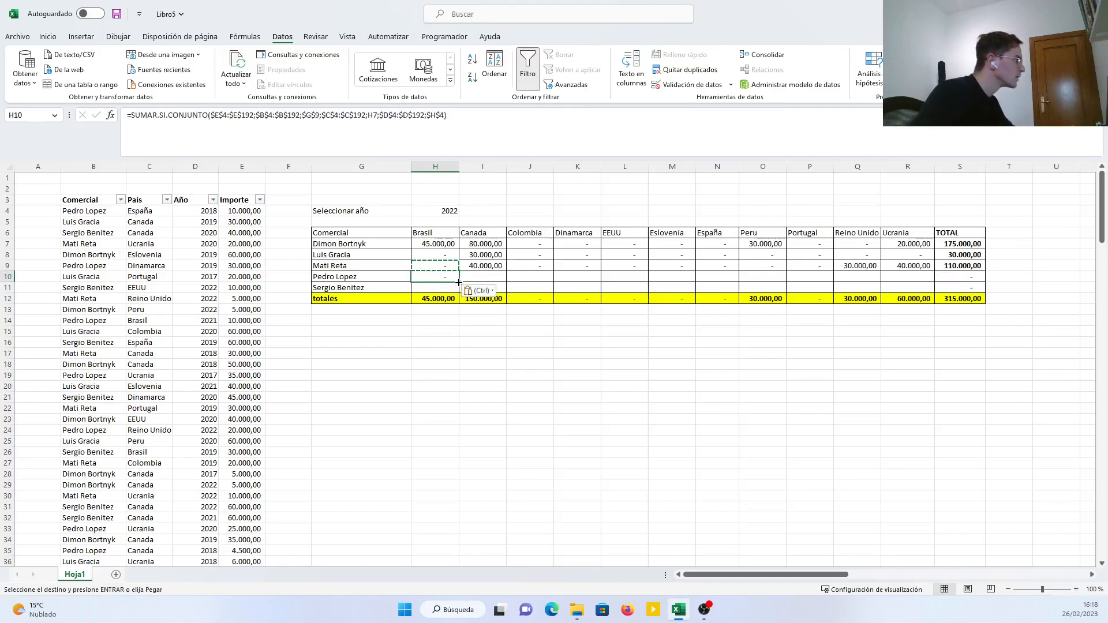
{"action": "double_click", "coordinate": [453, 278]}
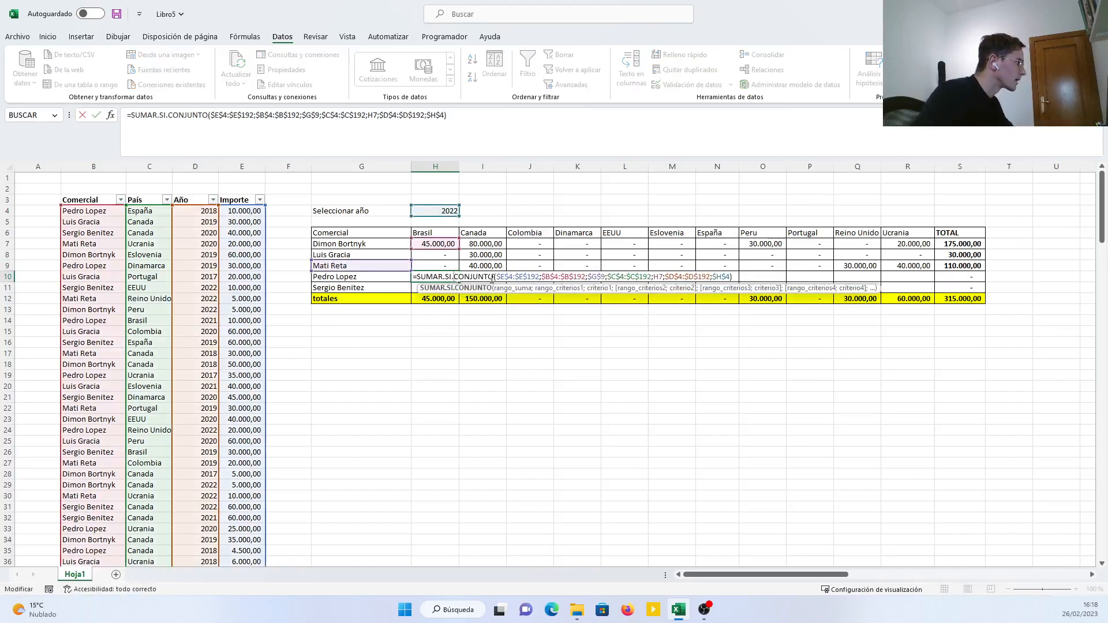
{"action": "left_click", "coordinate": [600, 288]}
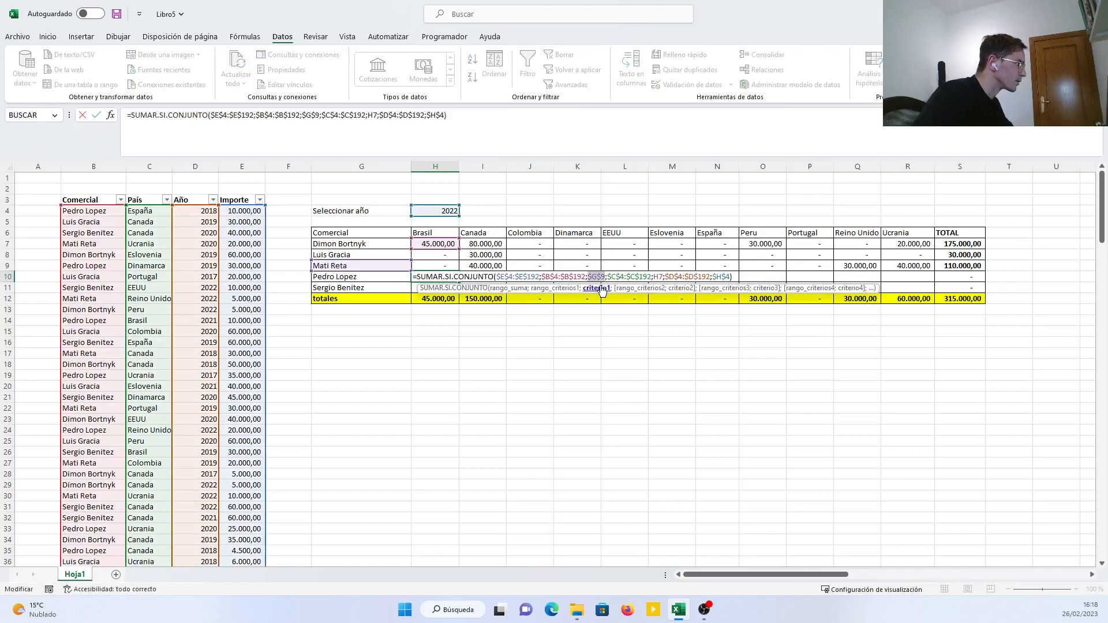
{"action": "left_click", "coordinate": [604, 278]}
{"action": "key", "text": "BackSpace"}
{"action": "type", "text": "10"}
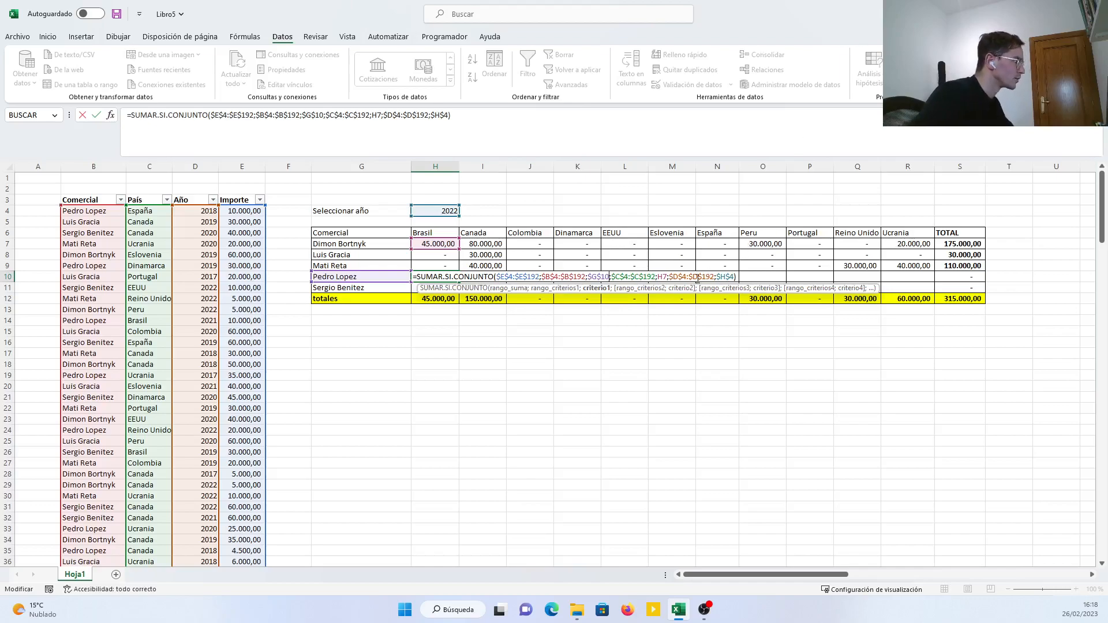
Set the País criterion in the H10 formula to H6 and fill the formula across to R10.
{"action": "left_click", "coordinate": [678, 288]}
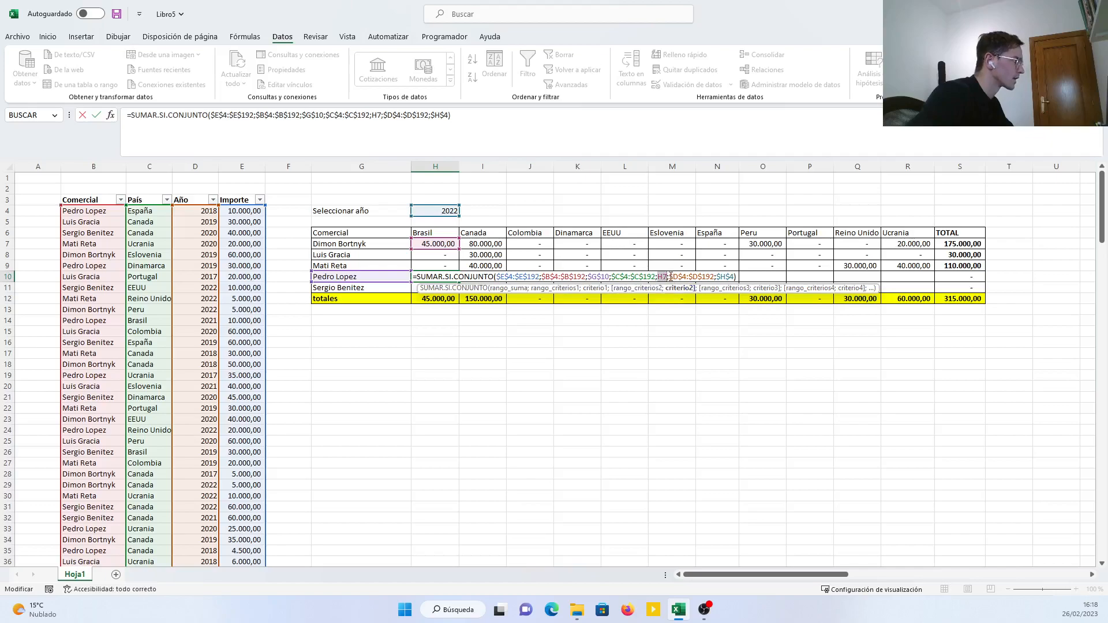
{"action": "left_click", "coordinate": [668, 276]}
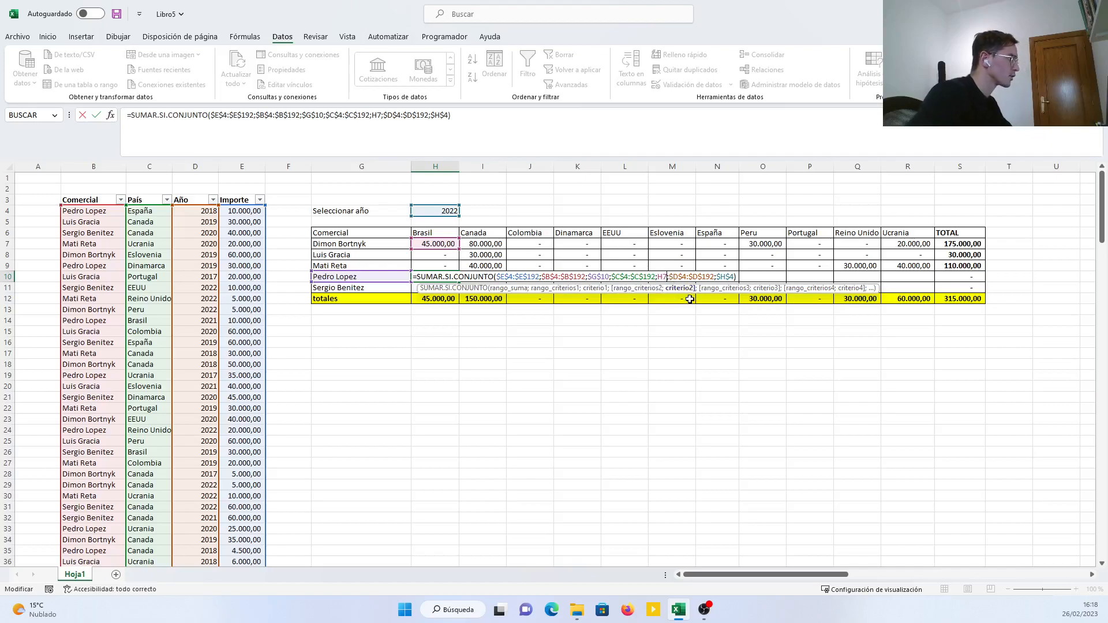
{"action": "key", "text": "BackSpace"}
{"action": "type", "text": "6"}
{"action": "key", "text": "Return"}
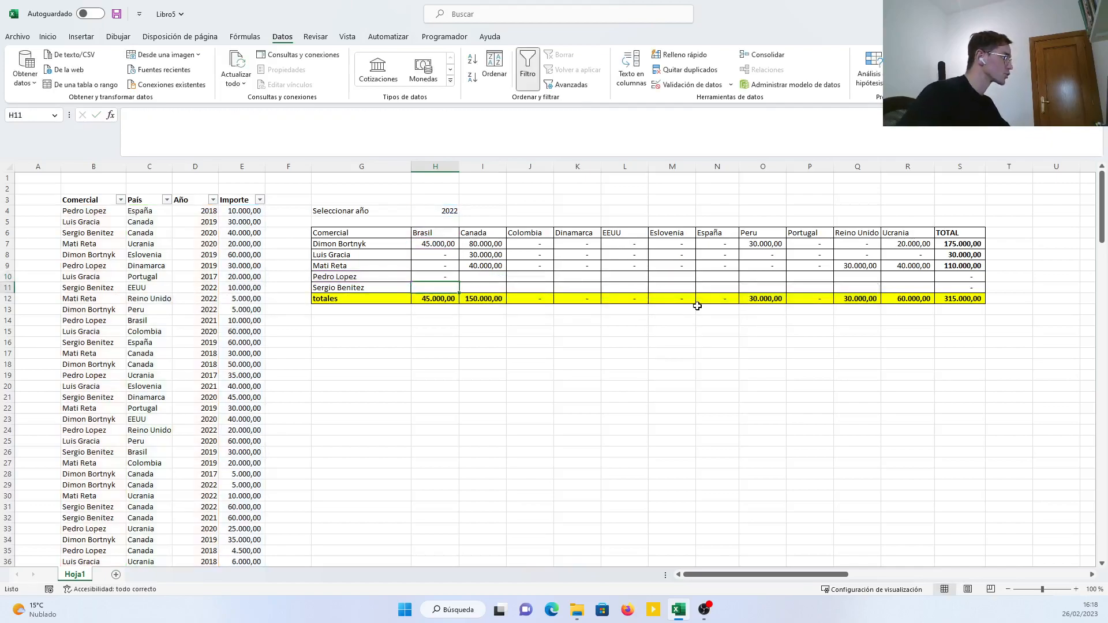
{"action": "left_click", "coordinate": [450, 276]}
{"action": "left_click_drag", "start_coordinate": [460, 281], "coordinate": [912, 276]}
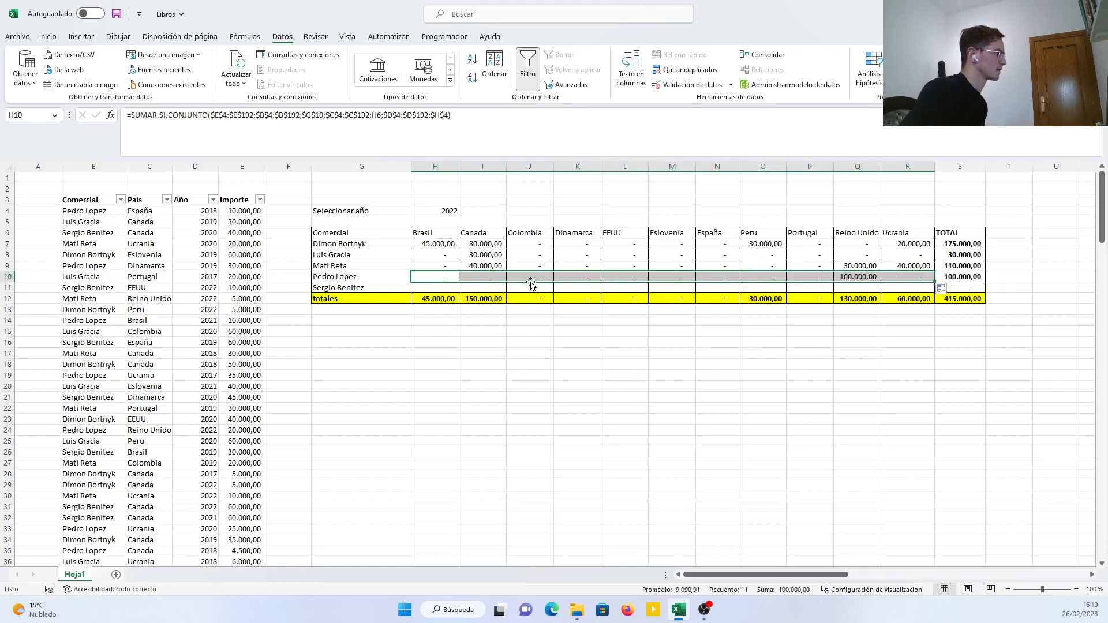
Copy the H10 formula to H11 and change its Comercial criterion to $G$11.
{"action": "left_click", "coordinate": [435, 288]}
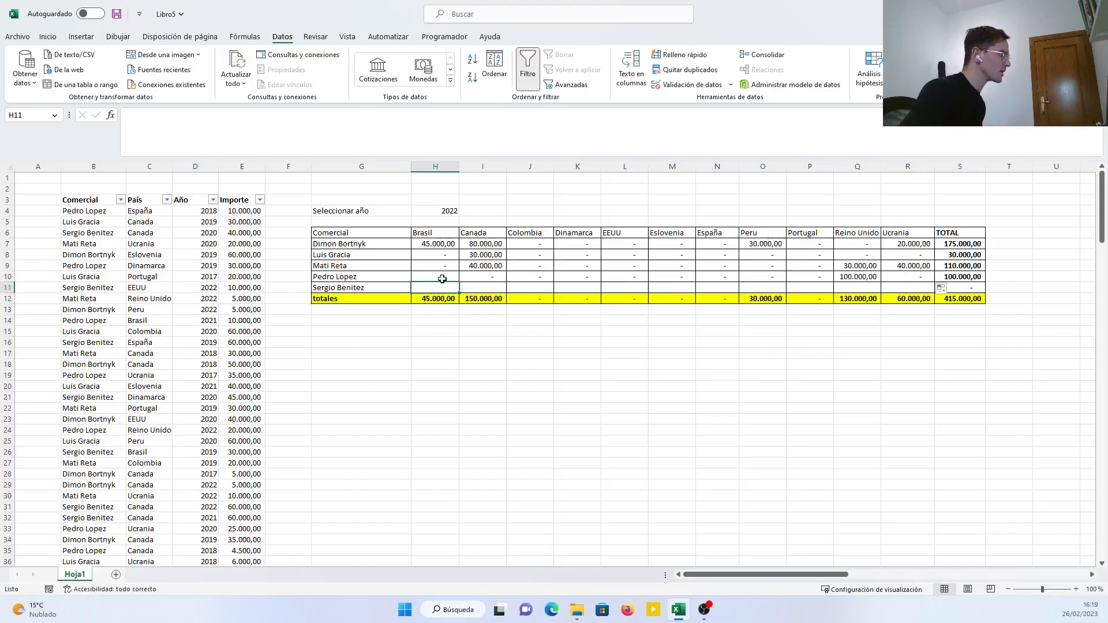
{"action": "left_click", "coordinate": [441, 277]}
{"action": "key", "text": "ctrl+c"}
{"action": "left_click", "coordinate": [440, 288]}
{"action": "key", "text": "ctrl+v"}
{"action": "double_click", "coordinate": [446, 289]}
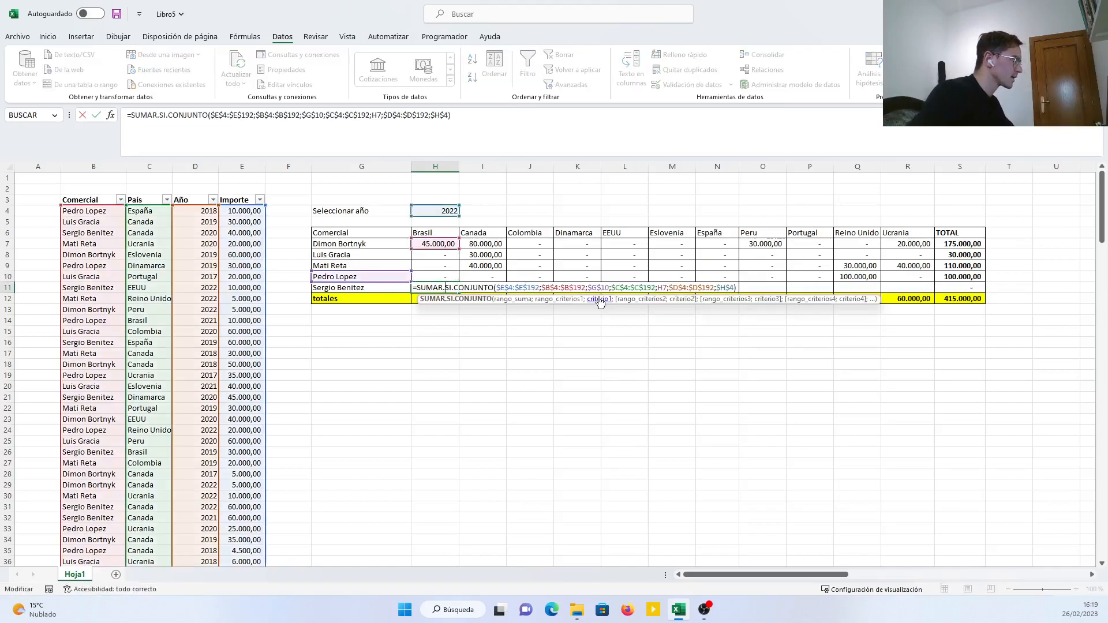
{"action": "left_click", "coordinate": [609, 287]}
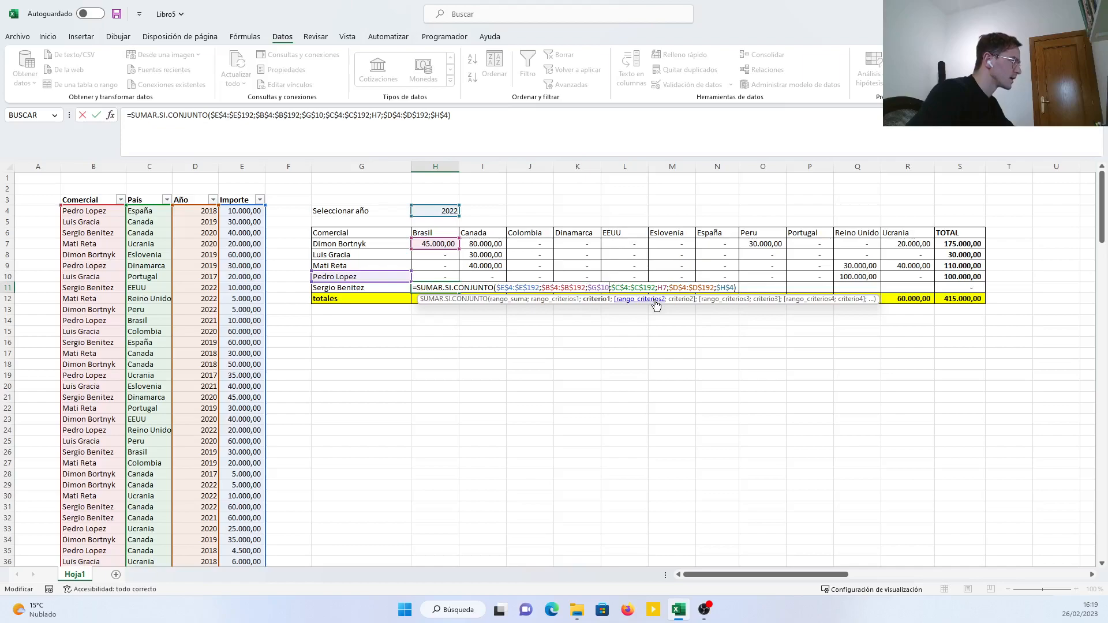
{"action": "key", "text": "BackSpace"}
{"action": "type", "text": "1"}
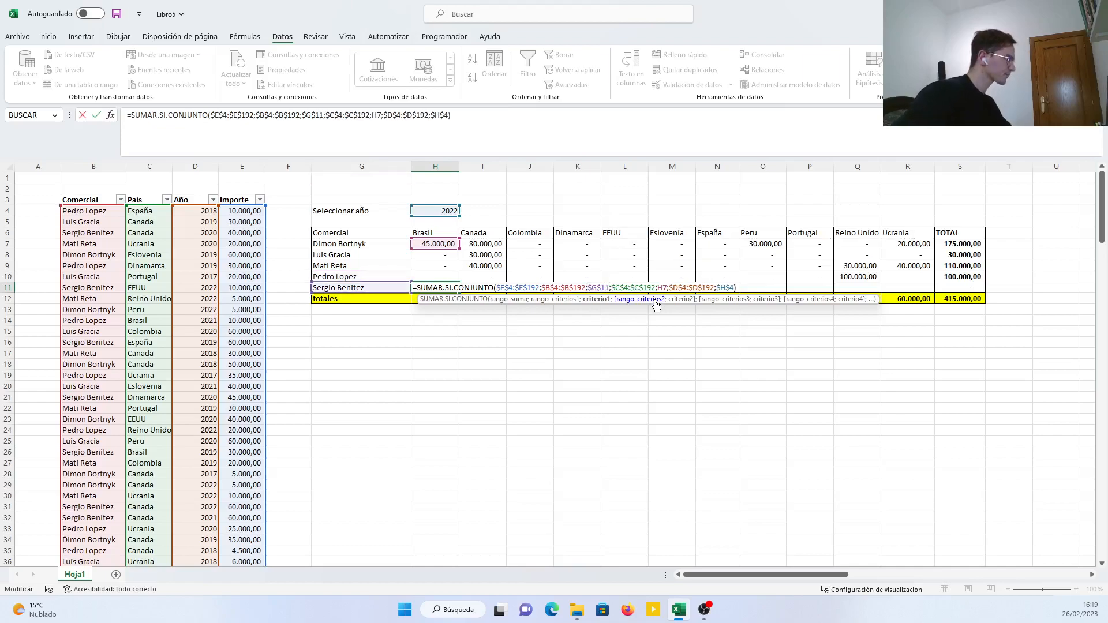
Set the País criterion in the H11 formula to H6 and fill the formula across to R11.
{"action": "left_click", "coordinate": [682, 299]}
{"action": "left_click", "coordinate": [668, 289]}
{"action": "key", "text": "BackSpace"}
{"action": "type", "text": "6"}
{"action": "key", "text": "Return"}
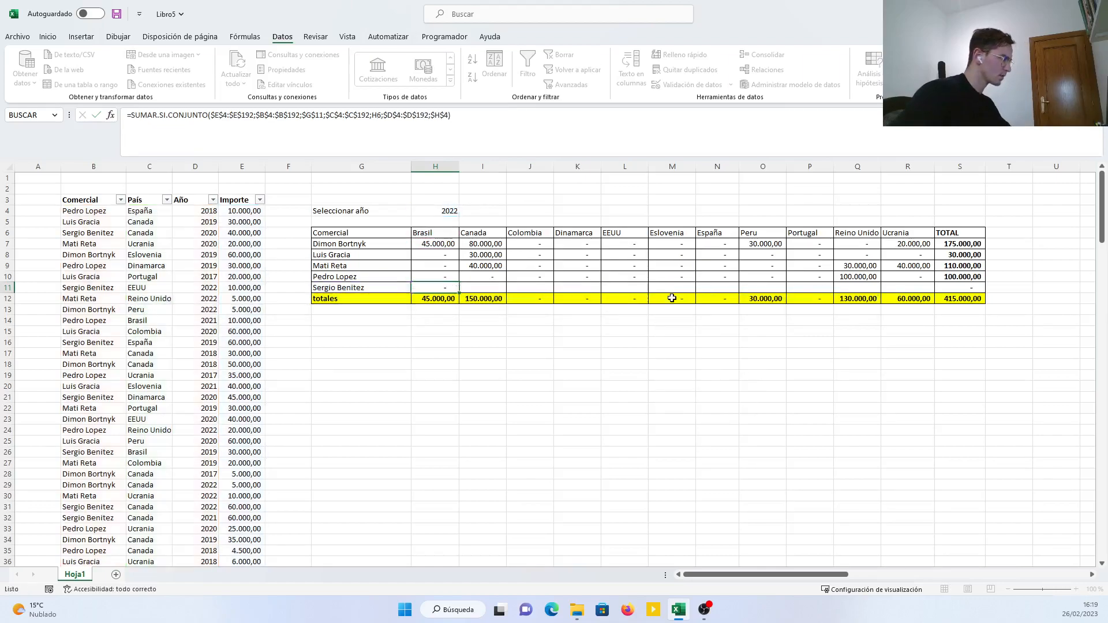
{"action": "left_click", "coordinate": [436, 287]}
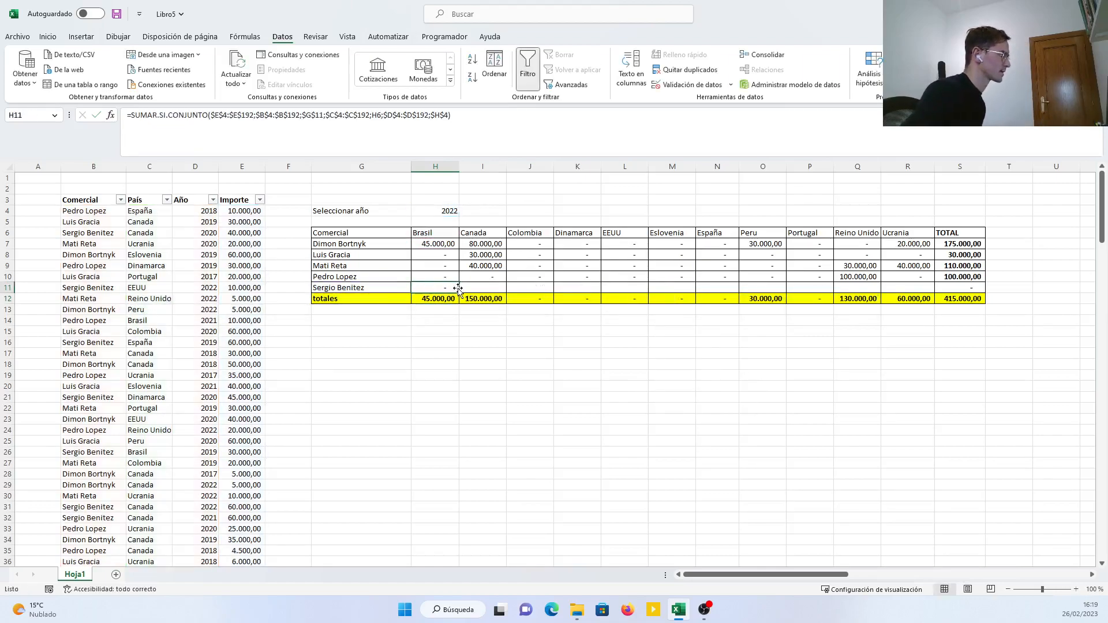
{"action": "left_click_drag", "start_coordinate": [461, 292], "coordinate": [922, 279]}
{"action": "left_click_drag", "start_coordinate": [842, 327], "coordinate": [808, 344]}
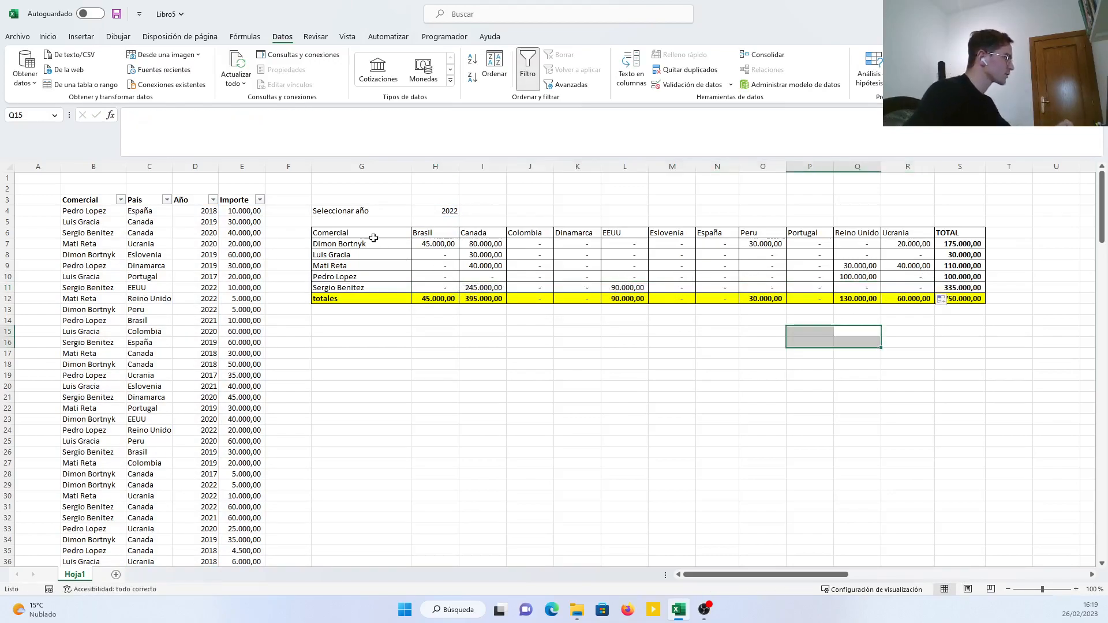
{"action": "left_click", "coordinate": [599, 364]}
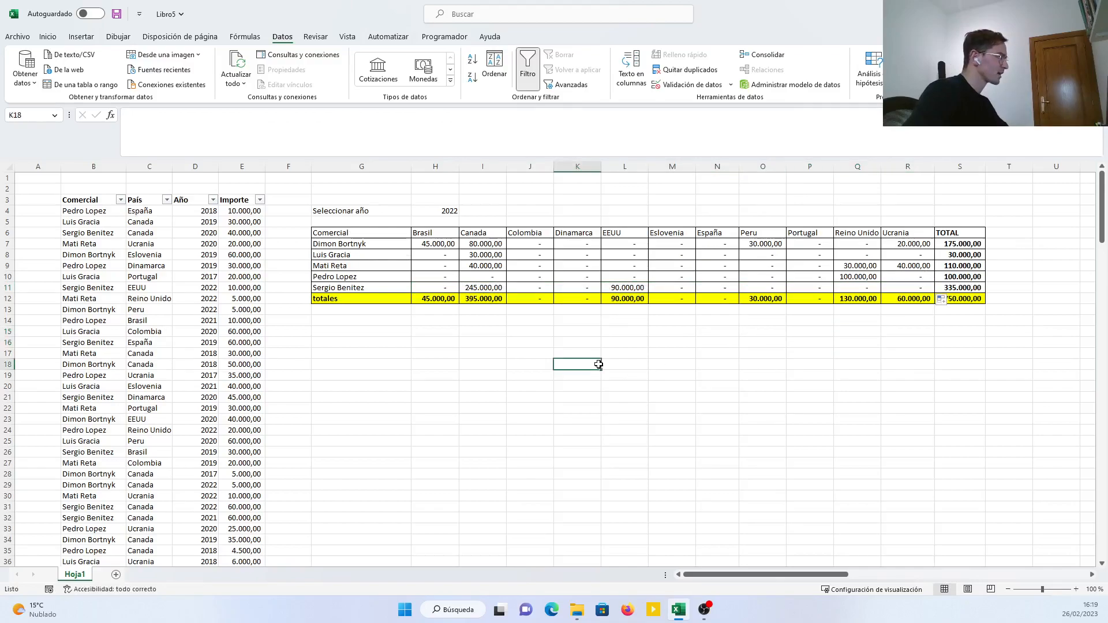
{"action": "left_click_drag", "start_coordinate": [599, 365], "coordinate": [589, 353]}
Set the year selector in H4 to 2020 and widen column S to fit the grand total.
{"action": "left_click", "coordinate": [450, 207]}
{"action": "left_click", "coordinate": [464, 211]}
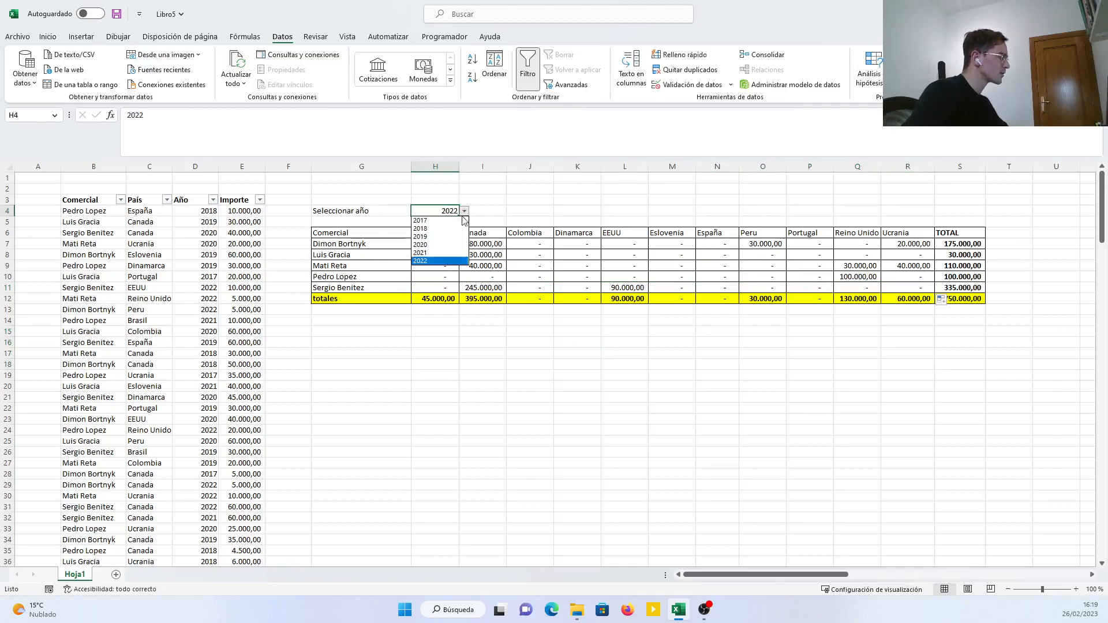
{"action": "left_click", "coordinate": [445, 246]}
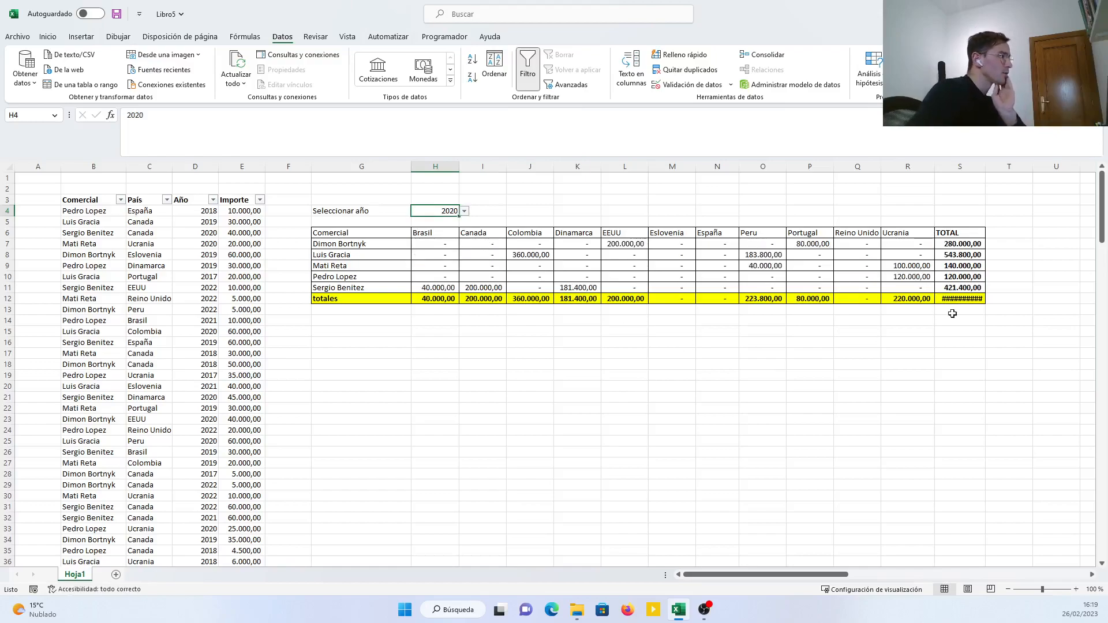
{"action": "left_click_drag", "start_coordinate": [987, 172], "coordinate": [994, 172]}
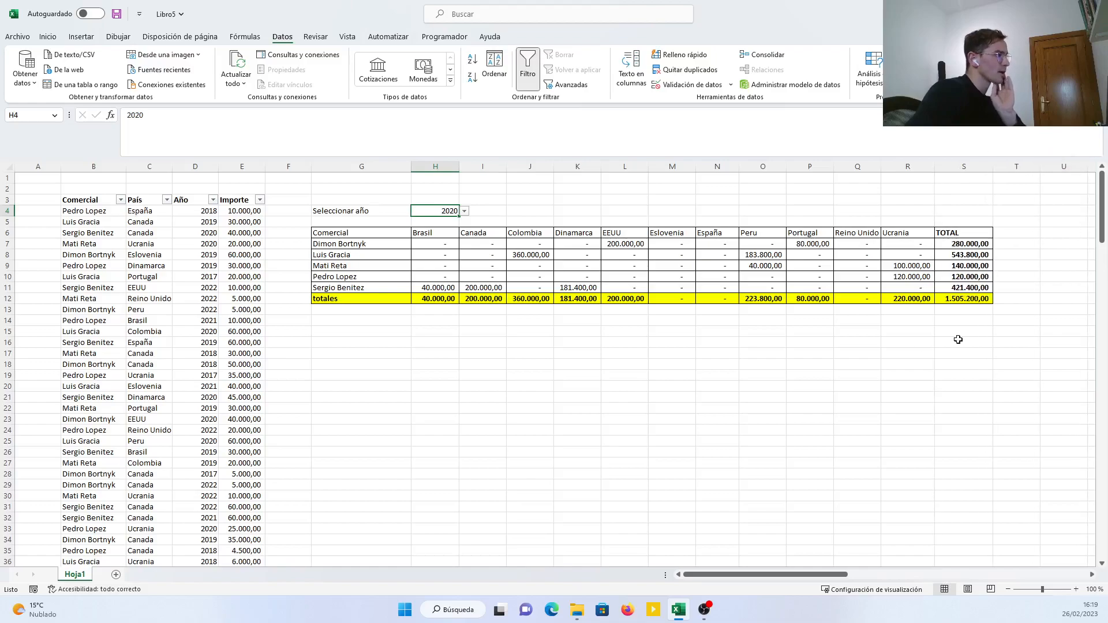
{"action": "left_click", "coordinate": [817, 363]}
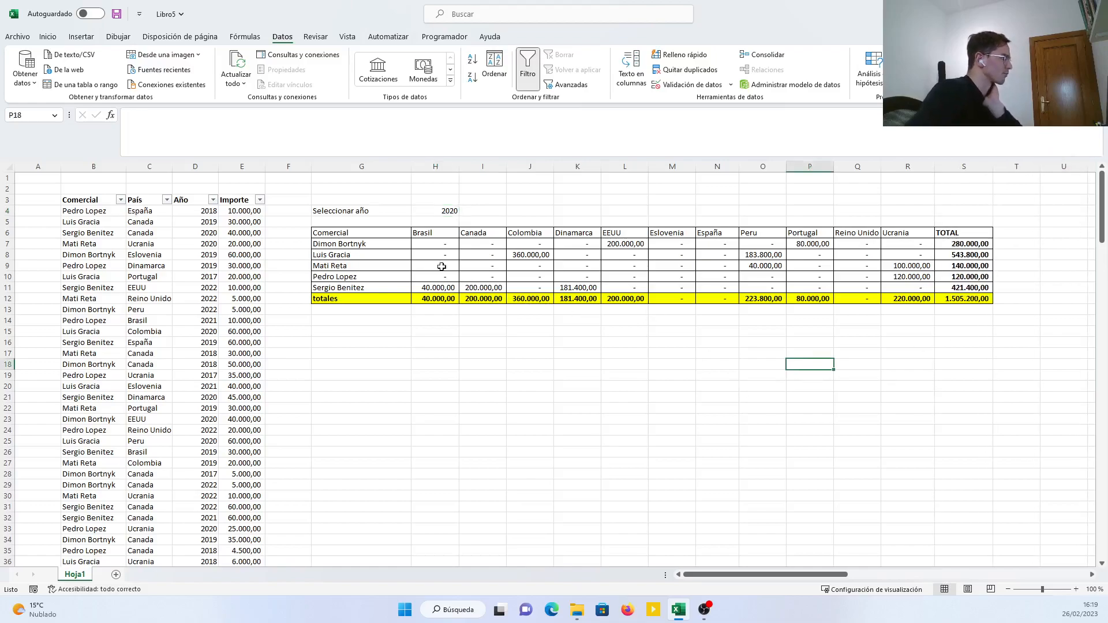
{"action": "left_click", "coordinate": [466, 361]}
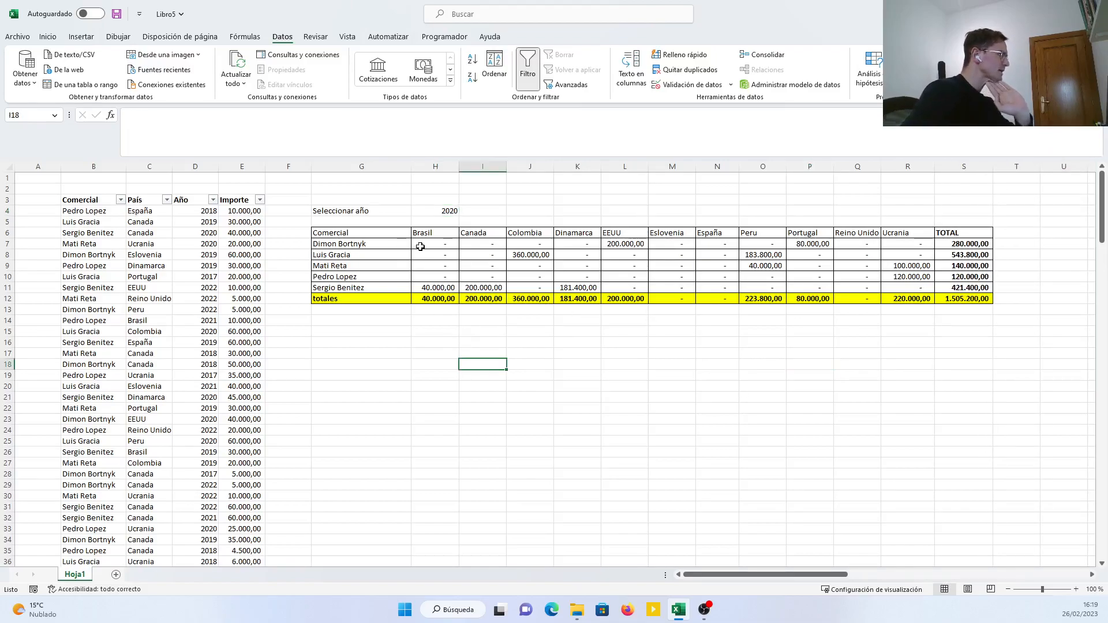
{"action": "left_click", "coordinate": [450, 209]}
{"action": "left_click", "coordinate": [465, 212]}
{"action": "left_click", "coordinate": [446, 245]}
{"action": "left_click", "coordinate": [710, 374]}
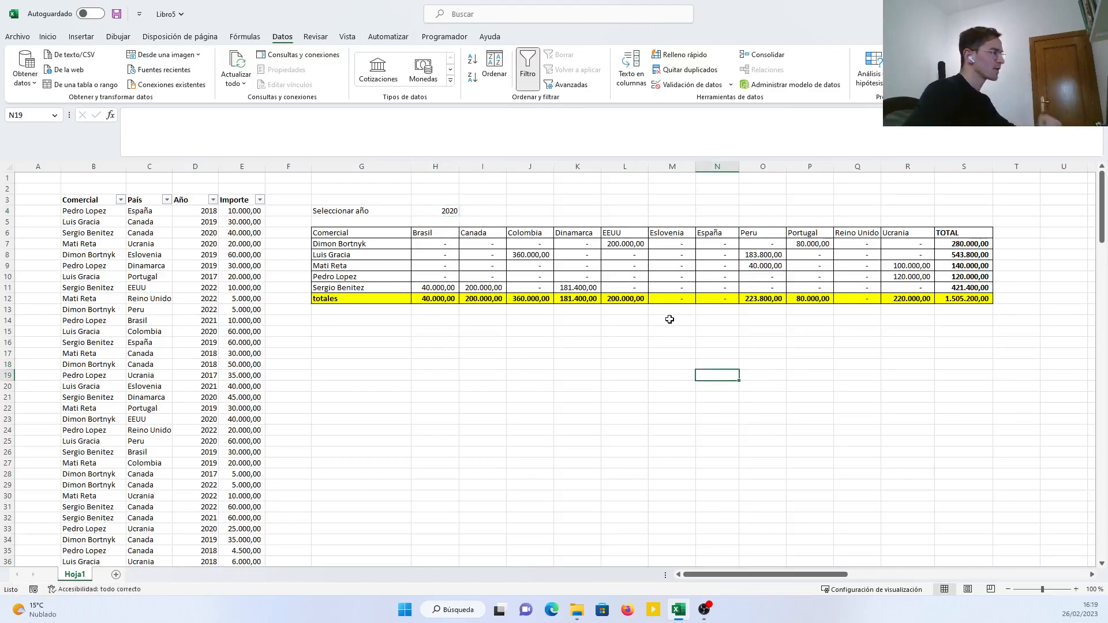
{"action": "left_click", "coordinate": [532, 357]}
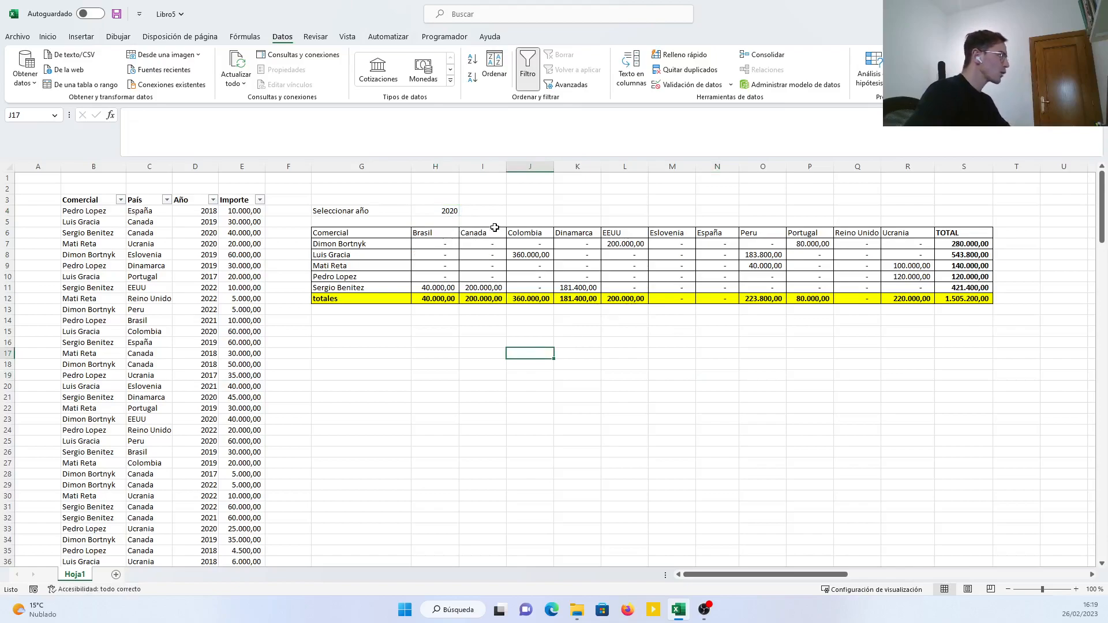
Insert a 2-D clustered column chart from G6:R11 and place it just below the summary table.
{"action": "left_click_drag", "start_coordinate": [355, 232], "coordinate": [900, 287]}
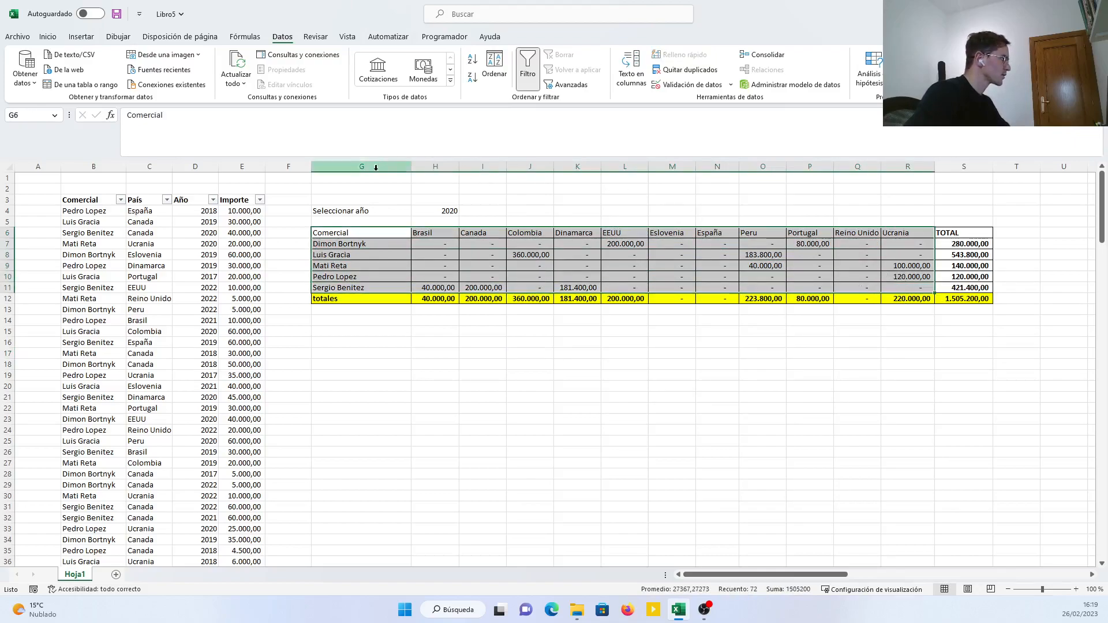
{"action": "left_click", "coordinate": [82, 37]}
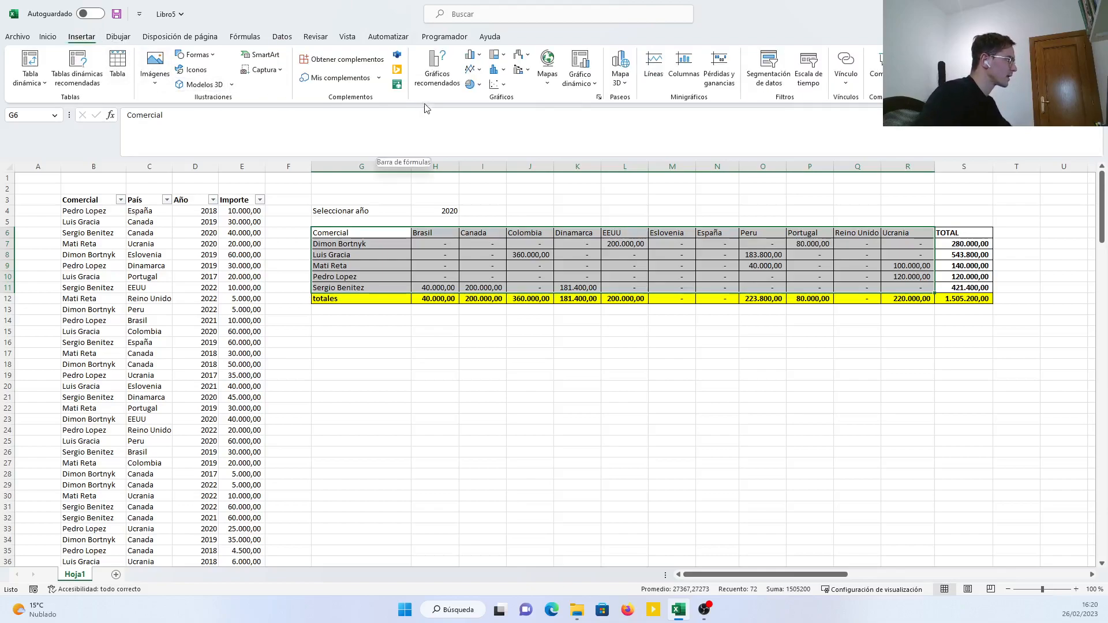
{"action": "left_click", "coordinate": [472, 54]}
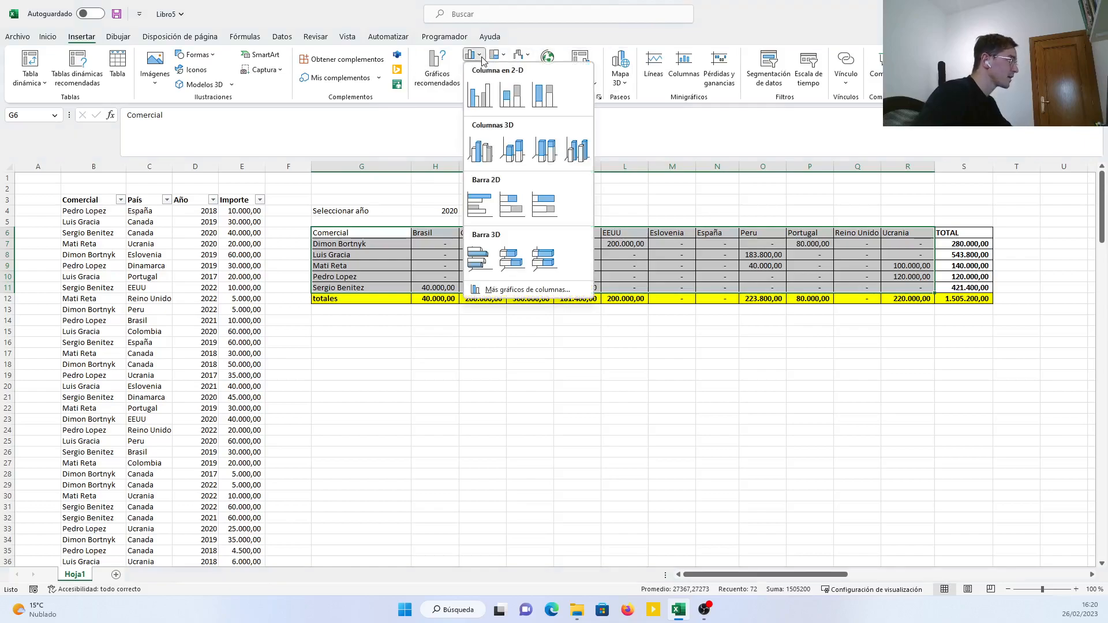
{"action": "left_click", "coordinate": [483, 103]}
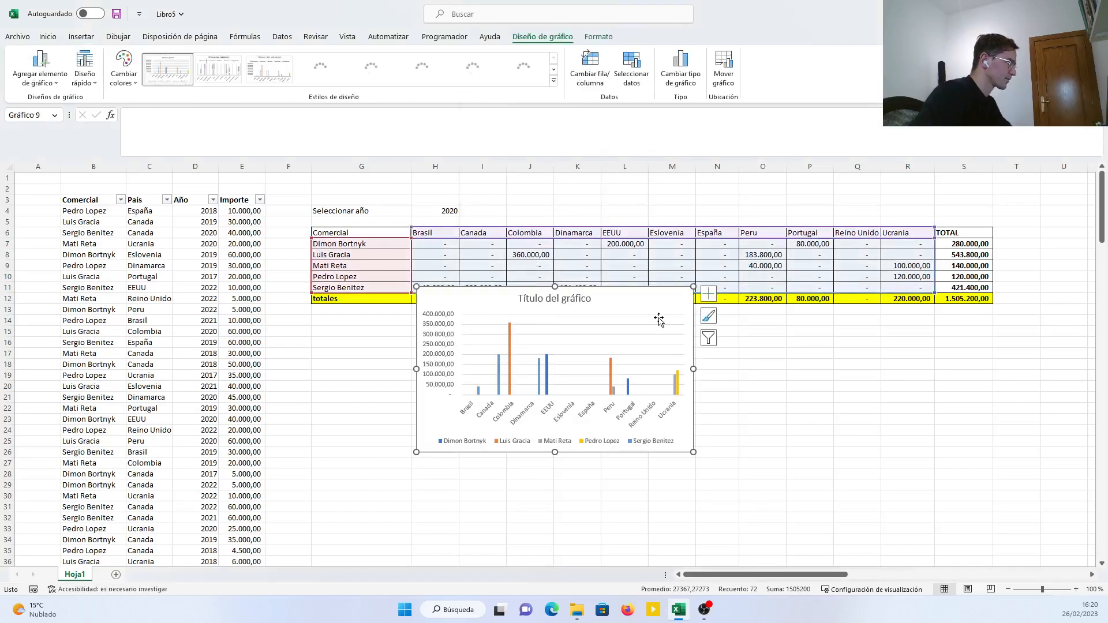
{"action": "left_click_drag", "start_coordinate": [663, 316], "coordinate": [613, 329]}
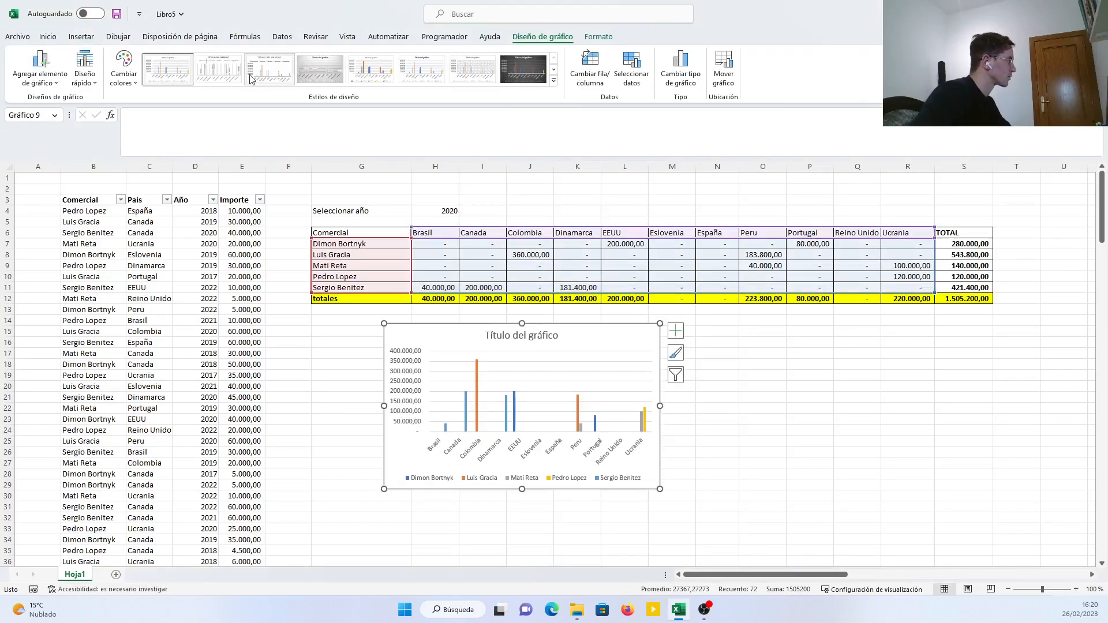
Recolour the chart with the green, blue and yellow multicolour palette and widen it to about the edge of column Q.
{"action": "left_click", "coordinate": [123, 75]}
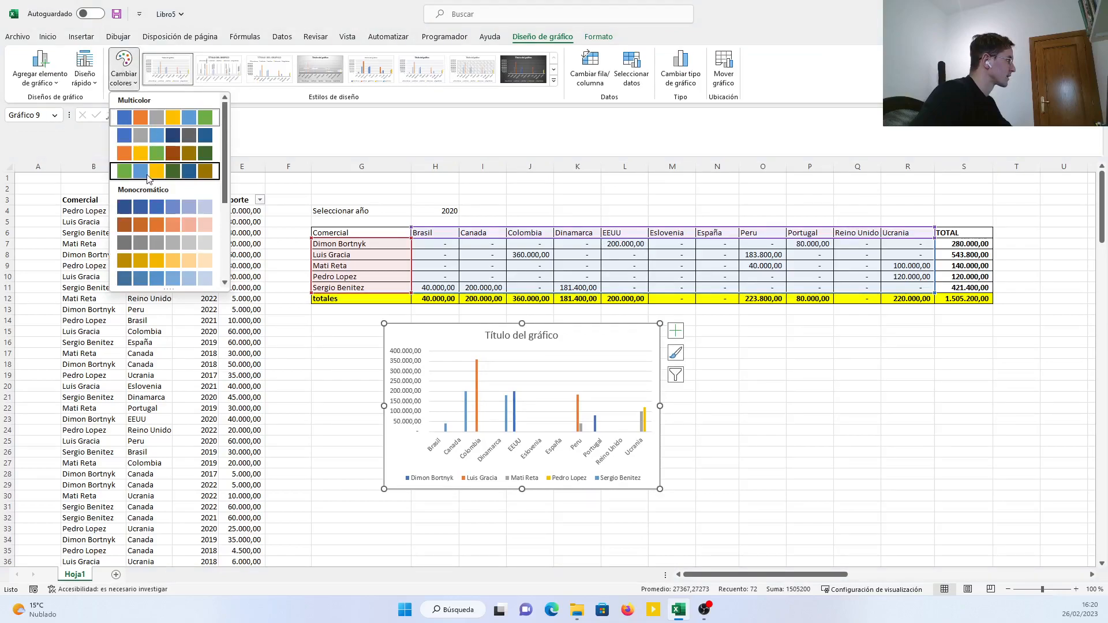
{"action": "left_click", "coordinate": [153, 174]}
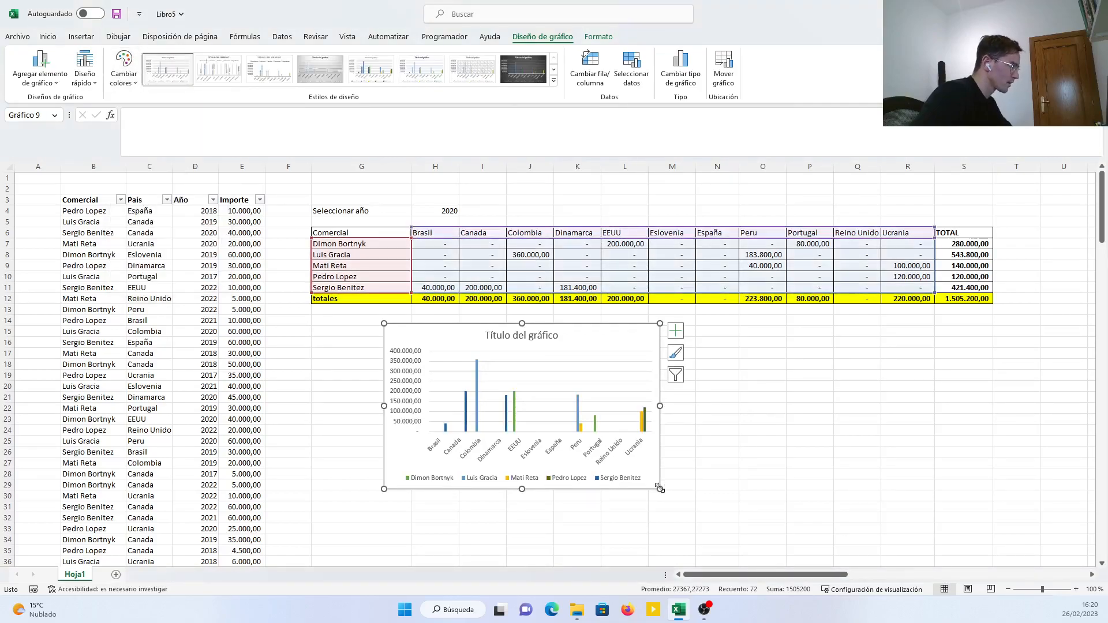
{"action": "left_click_drag", "start_coordinate": [661, 493], "coordinate": [843, 488]}
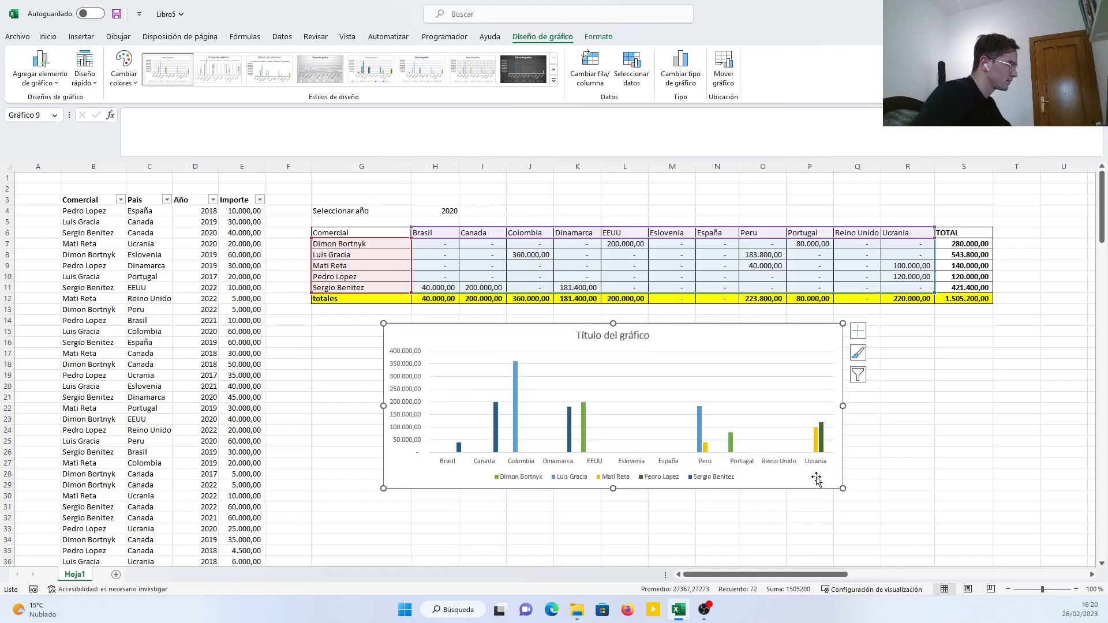
{"action": "left_click", "coordinate": [901, 468]}
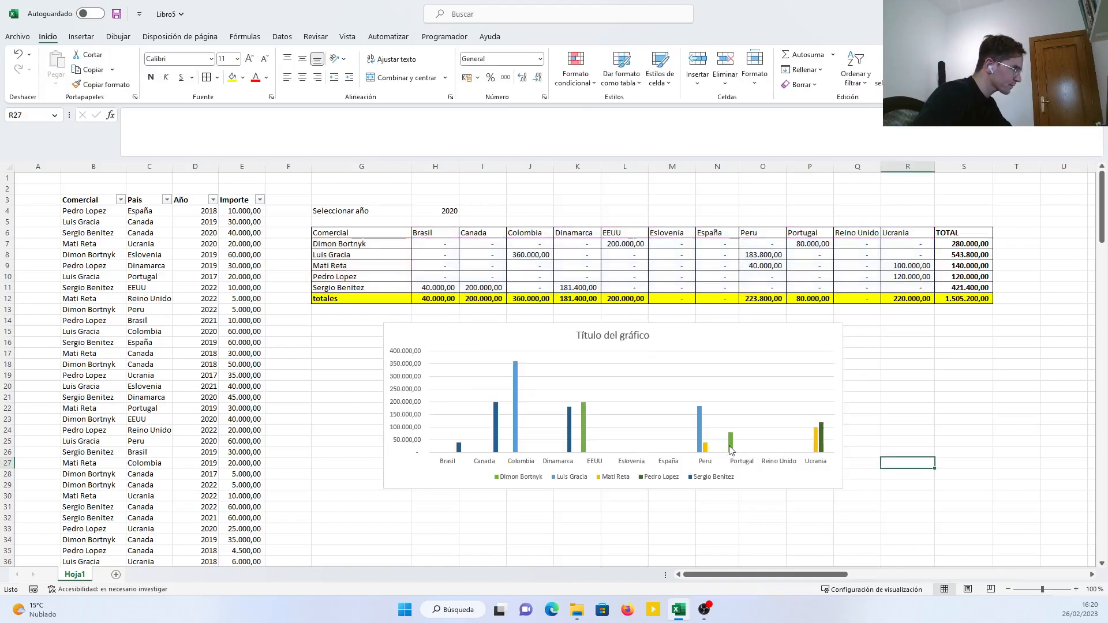
Set the year selector in H4 to 2019 and widen column N to fit the España amounts.
{"action": "left_click", "coordinate": [445, 209]}
{"action": "left_click", "coordinate": [465, 213]}
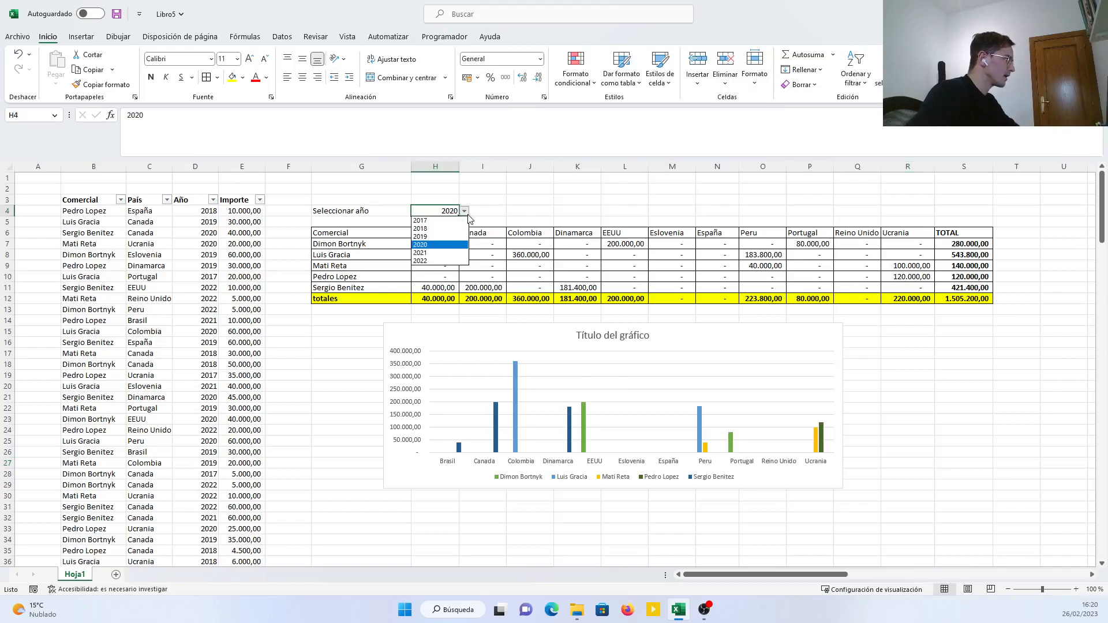
{"action": "left_click", "coordinate": [449, 237]}
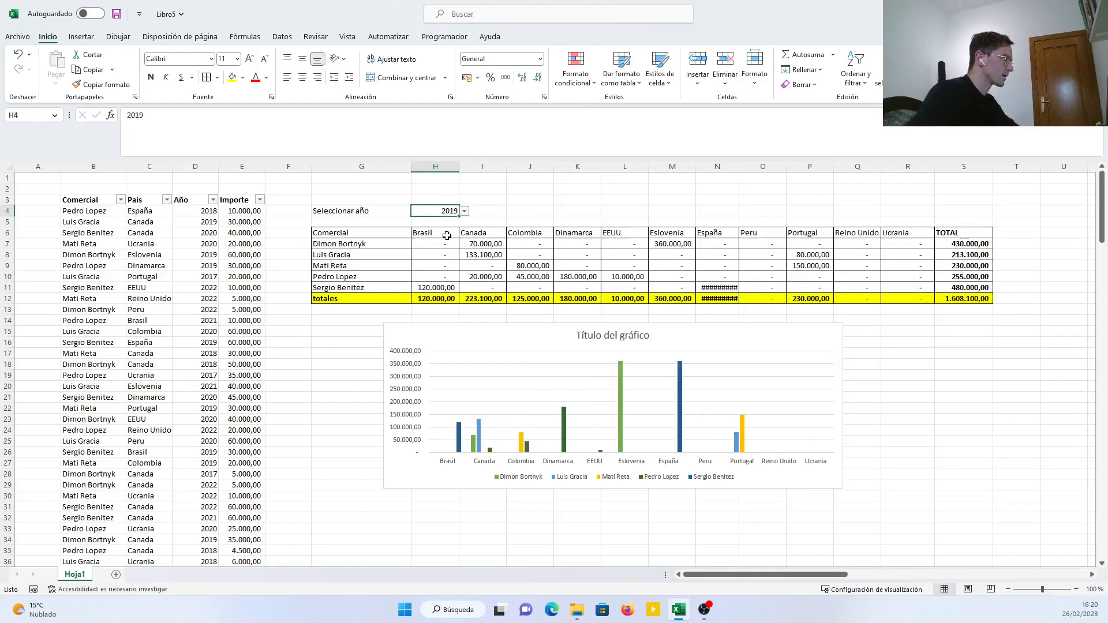
{"action": "left_click", "coordinate": [535, 343]}
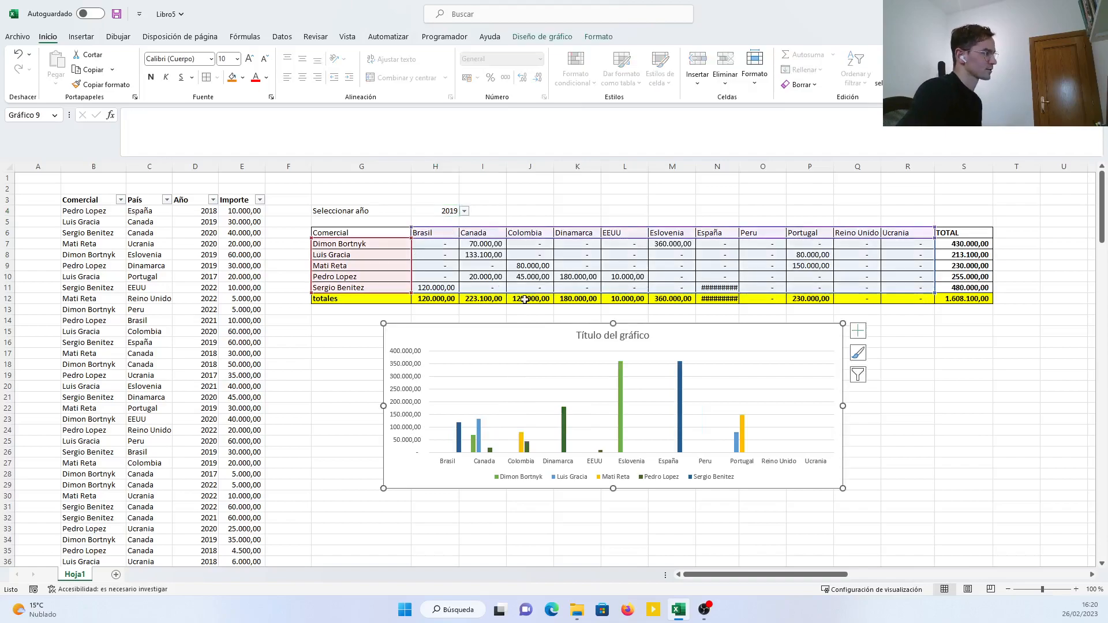
{"action": "left_click", "coordinate": [1020, 440]}
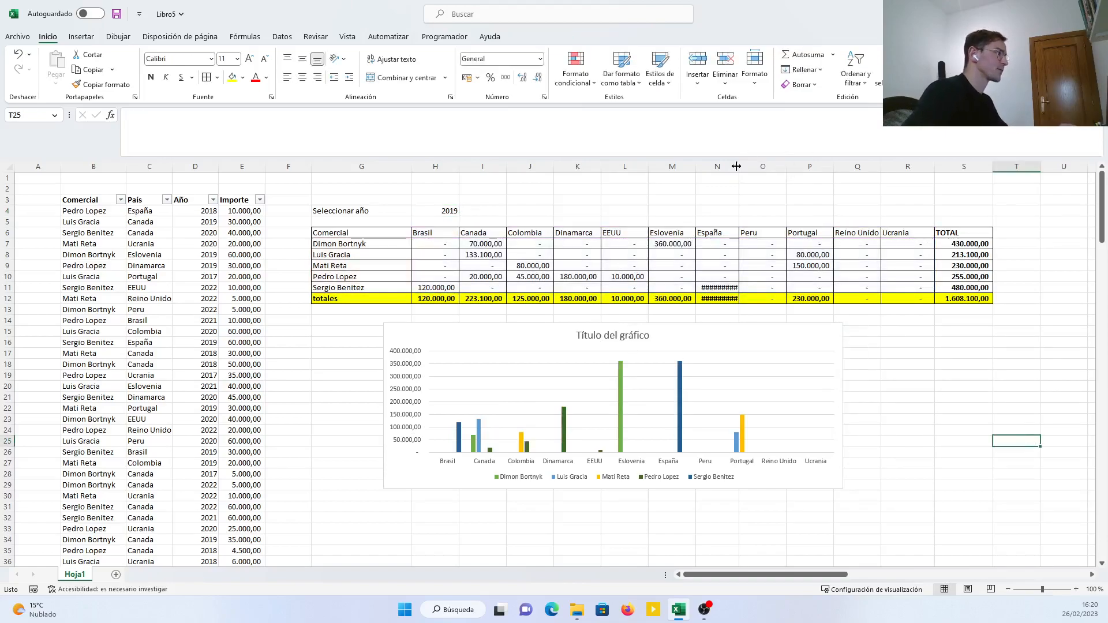
{"action": "left_click_drag", "start_coordinate": [737, 167], "coordinate": [748, 167]}
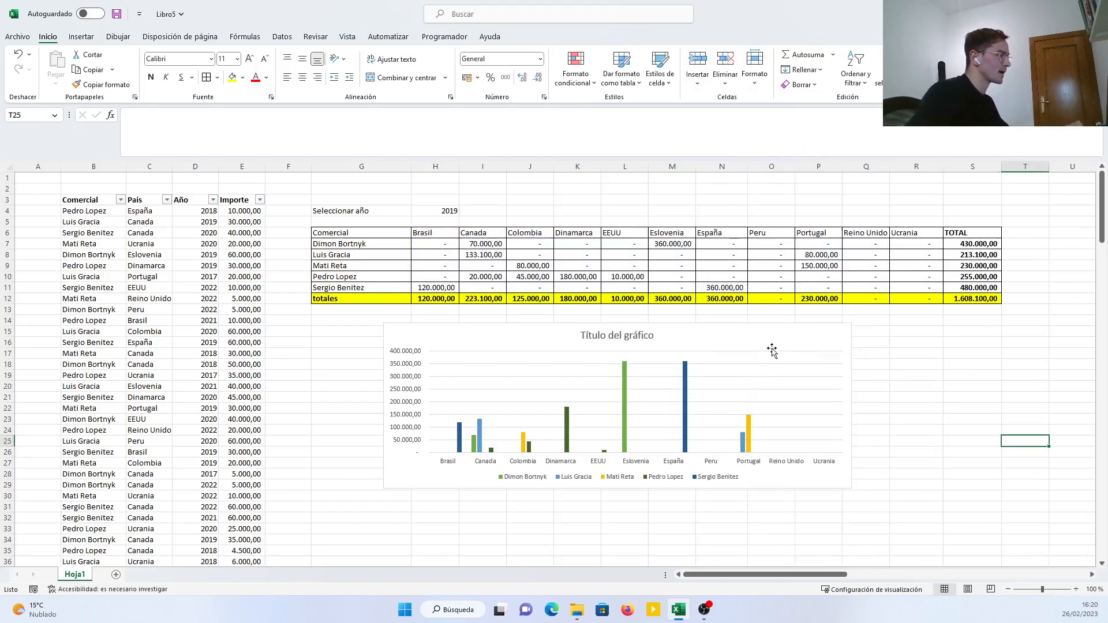
Move the chart so it starts at about column P, clearing the area below the summary table.
{"action": "left_click_drag", "start_coordinate": [773, 345], "coordinate": [701, 342]}
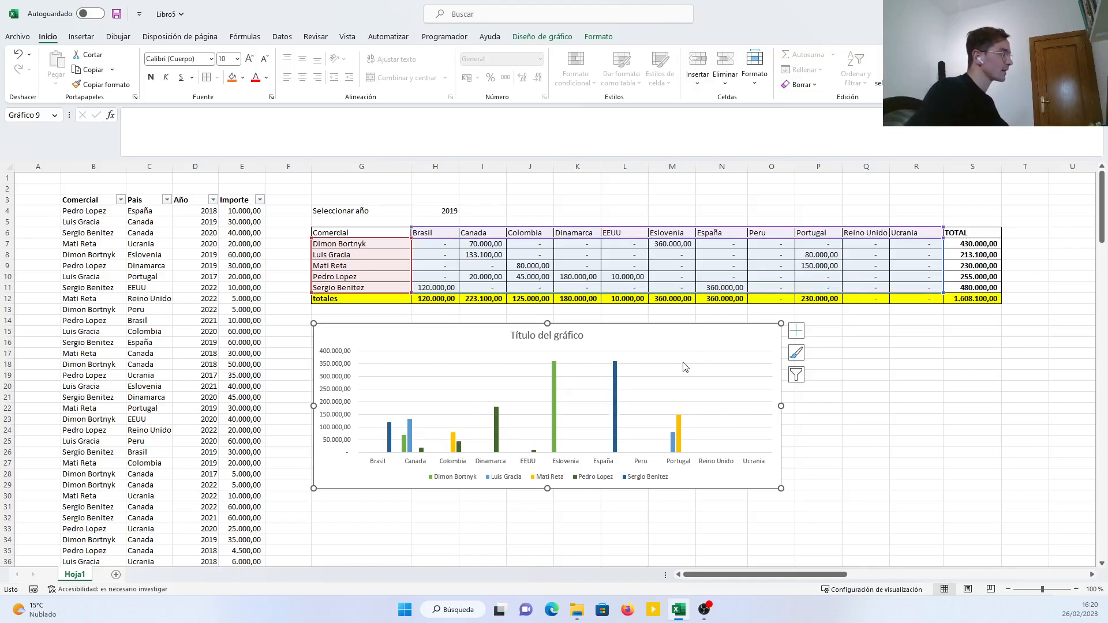
{"action": "mouse_move", "coordinate": [690, 344]}
{"action": "left_mouse_down"}
{"action": "mouse_move", "coordinate": [813, 311]}
{"action": "mouse_move", "coordinate": [885, 244]}
{"action": "mouse_move", "coordinate": [994, 260]}
{"action": "mouse_move", "coordinate": [1083, 223]}
{"action": "mouse_move", "coordinate": [1019, 318]}
{"action": "mouse_move", "coordinate": [1061, 311]}
{"action": "mouse_move", "coordinate": [1043, 250]}
{"action": "mouse_move", "coordinate": [1047, 300]}
{"action": "mouse_move", "coordinate": [1011, 356]}
{"action": "left_mouse_up"}
{"action": "left_click_drag", "start_coordinate": [822, 575], "coordinate": [651, 581]}
{"action": "left_click", "coordinate": [474, 417]}
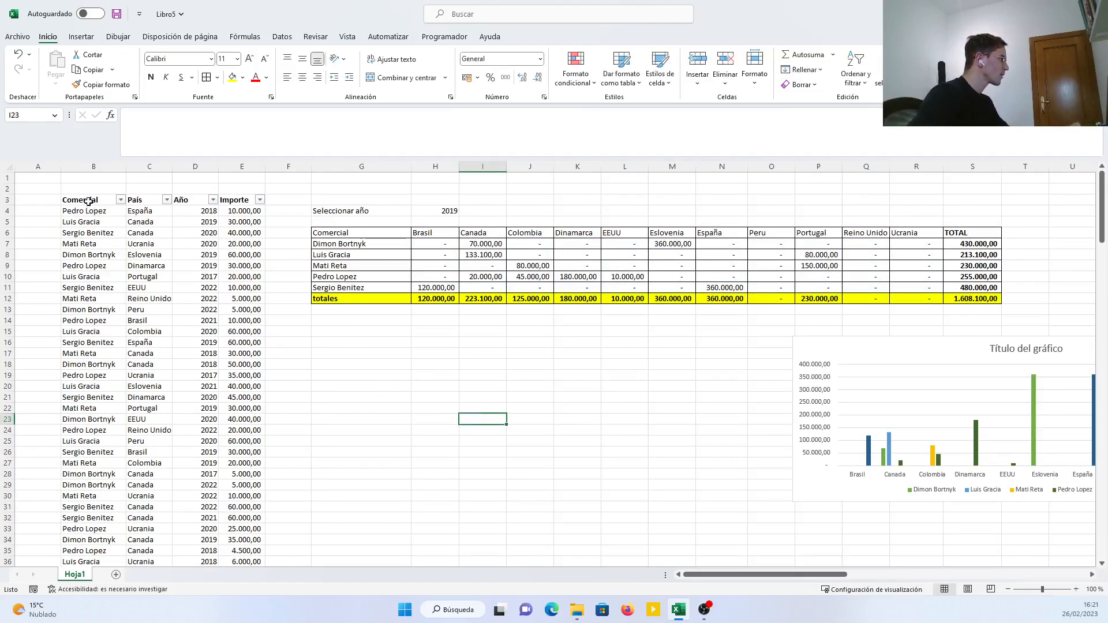
Create a pivot table from B3:E192 on the existing worksheet at Hoja1!$G$16.
{"action": "left_click_drag", "start_coordinate": [86, 199], "coordinate": [239, 622]}
{"action": "left_click_drag", "start_coordinate": [240, 620], "coordinate": [220, 512]}
{"action": "scroll", "coordinate": [220, 512], "scroll_direction": "up", "scroll_amount": 10}
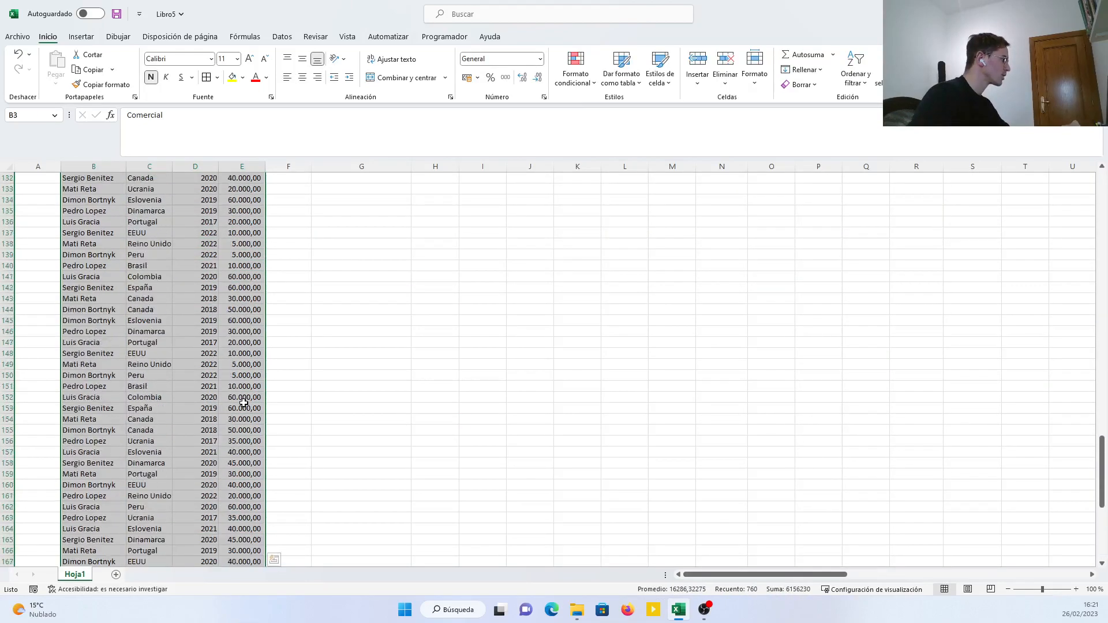
{"action": "left_click", "coordinate": [81, 37]}
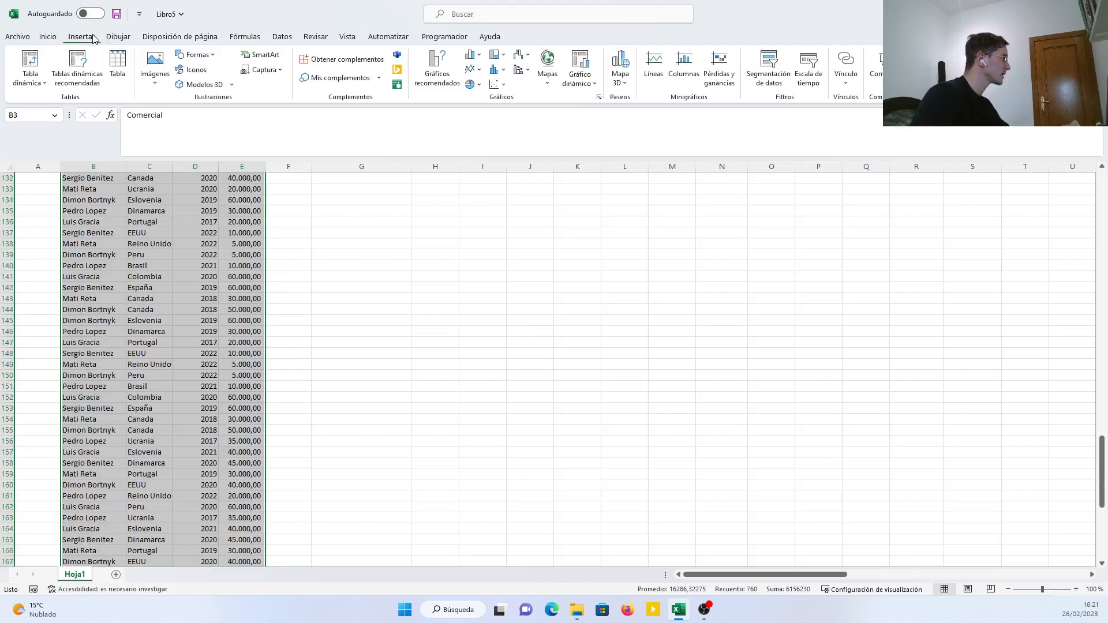
{"action": "left_click", "coordinate": [31, 65]}
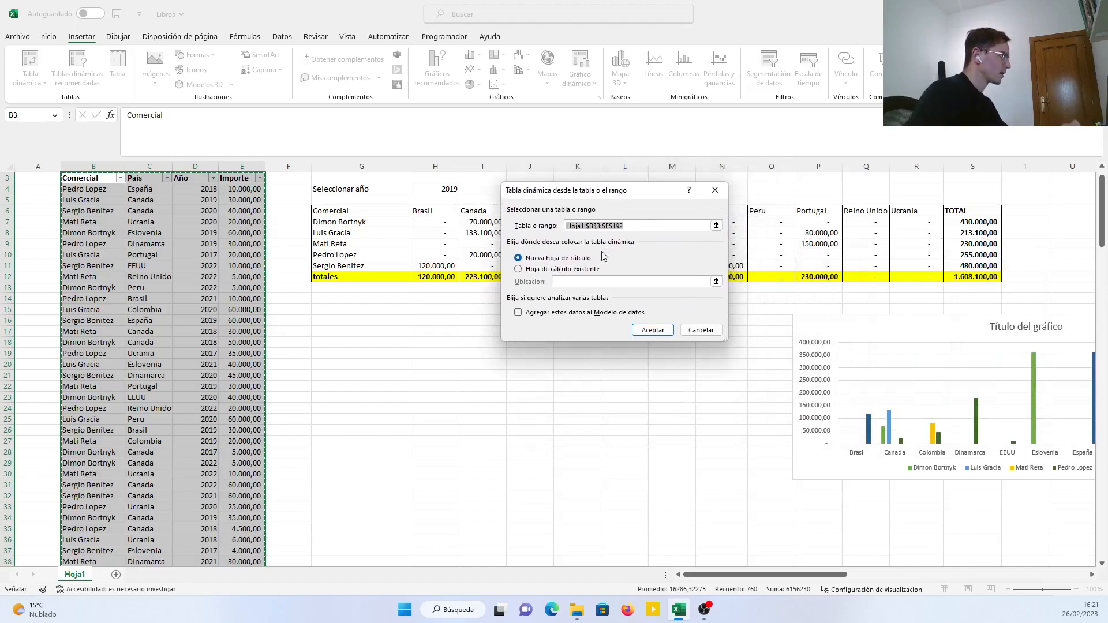
{"action": "left_click", "coordinate": [559, 269]}
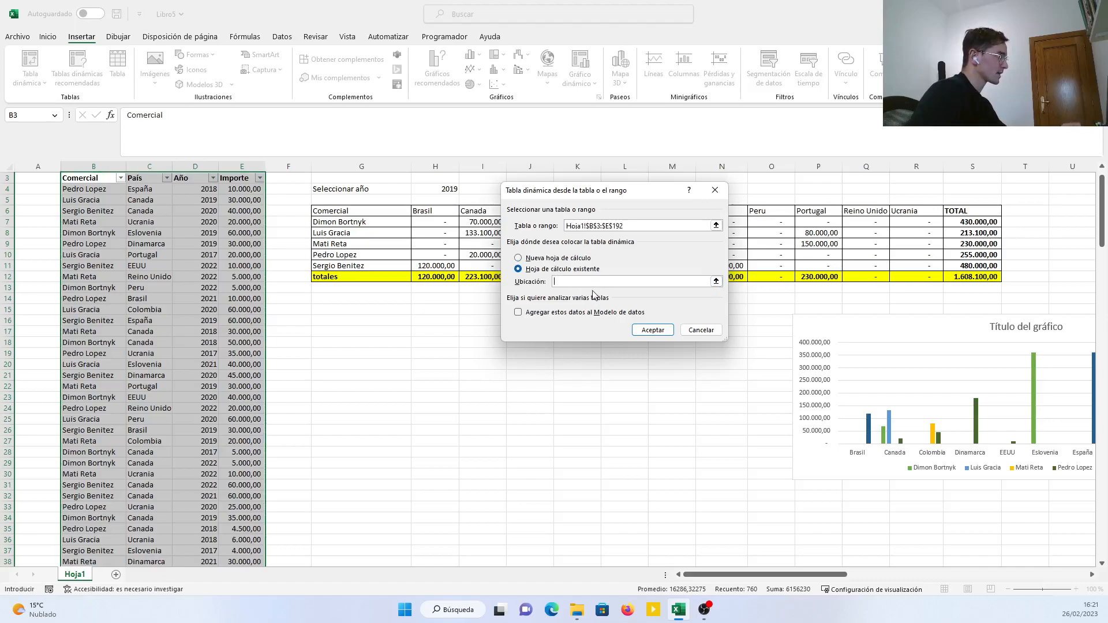
{"action": "left_click", "coordinate": [716, 281]}
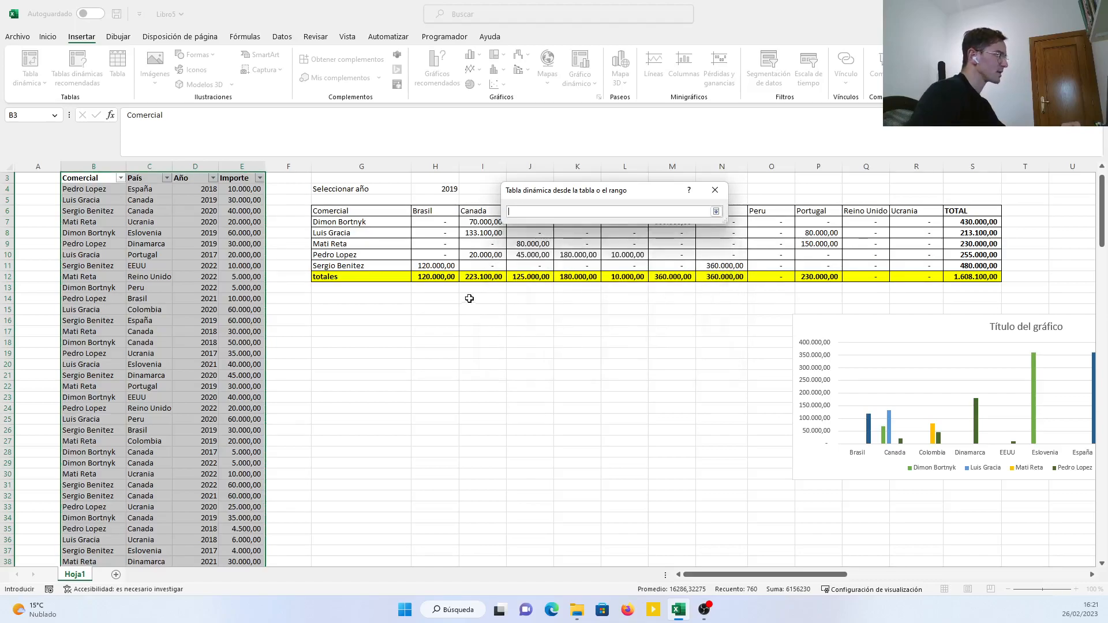
{"action": "left_click", "coordinate": [365, 321]}
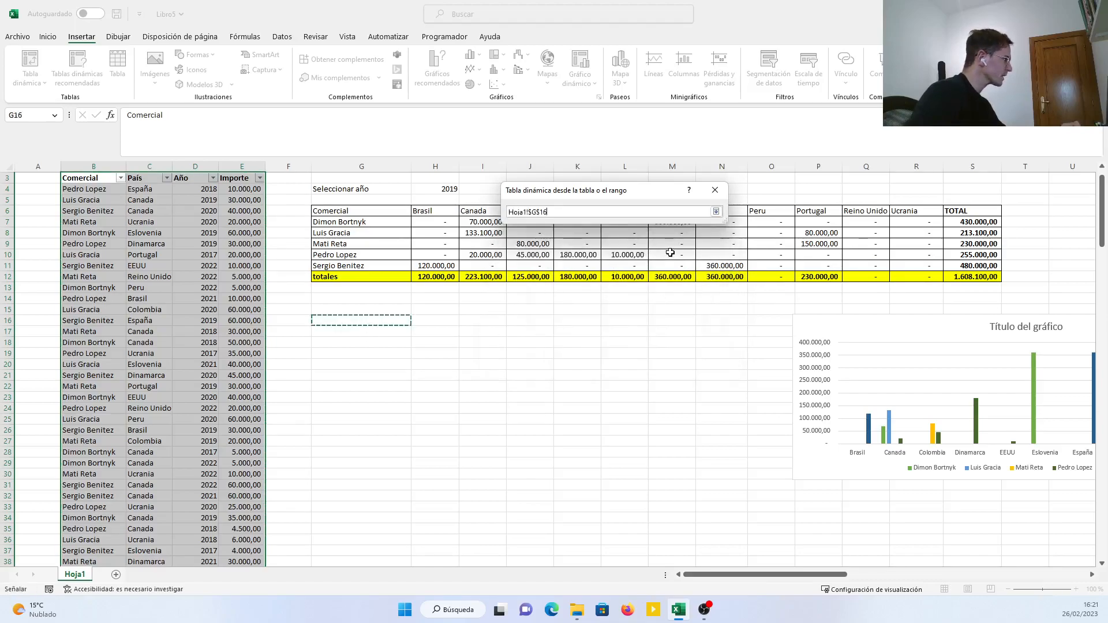
{"action": "left_click", "coordinate": [715, 213]}
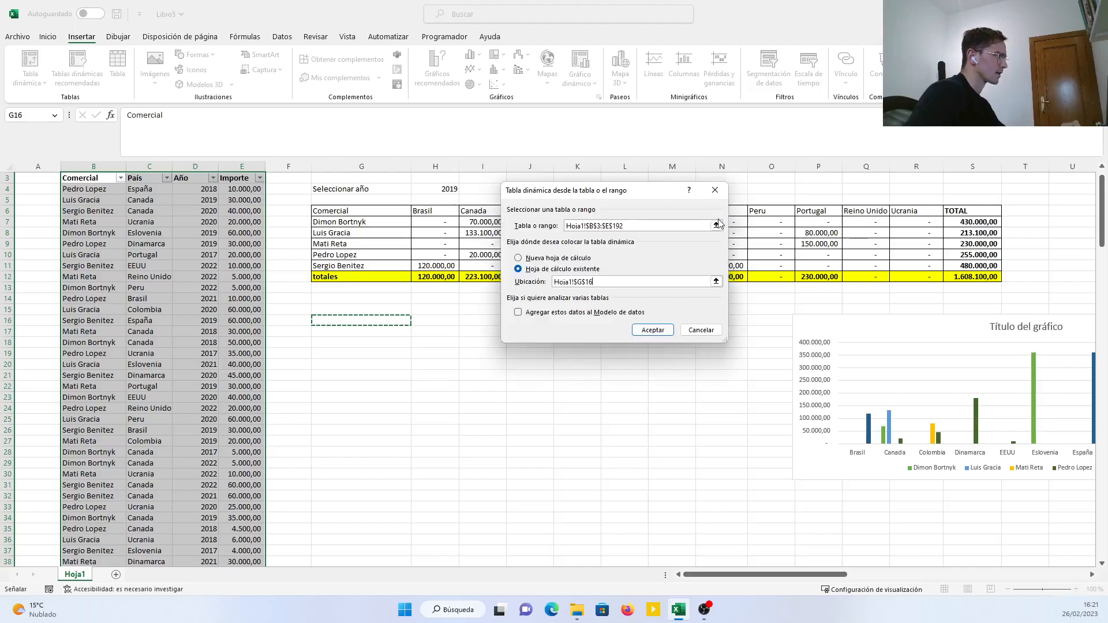
{"action": "left_click", "coordinate": [652, 330]}
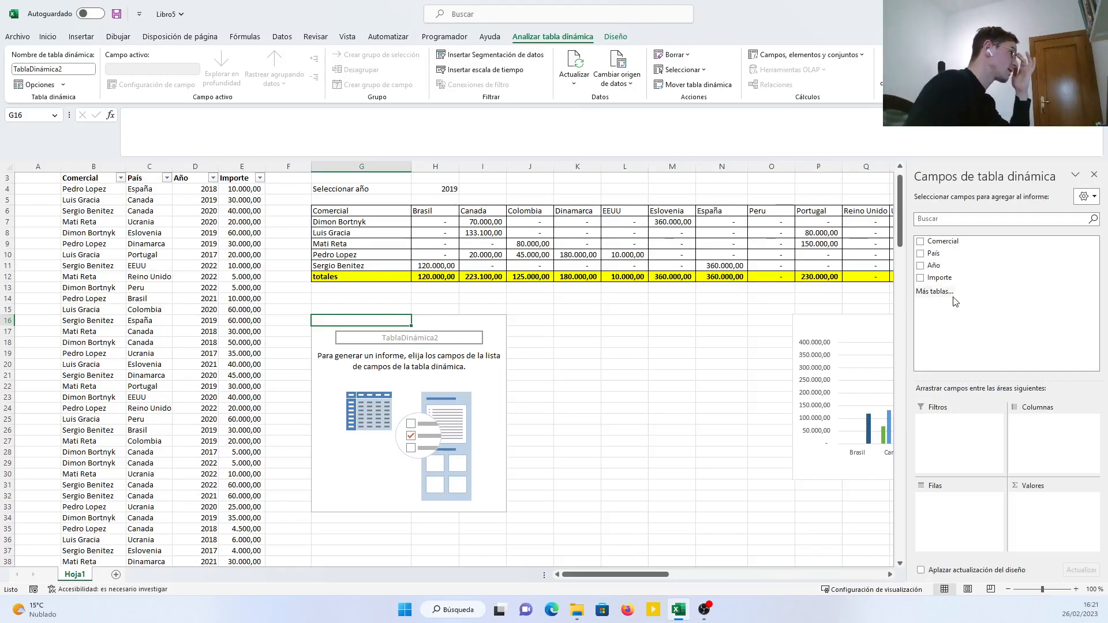
Add Importe to the pivot table's values and Año to its columns.
{"action": "left_click_drag", "start_coordinate": [946, 283], "coordinate": [1043, 506]}
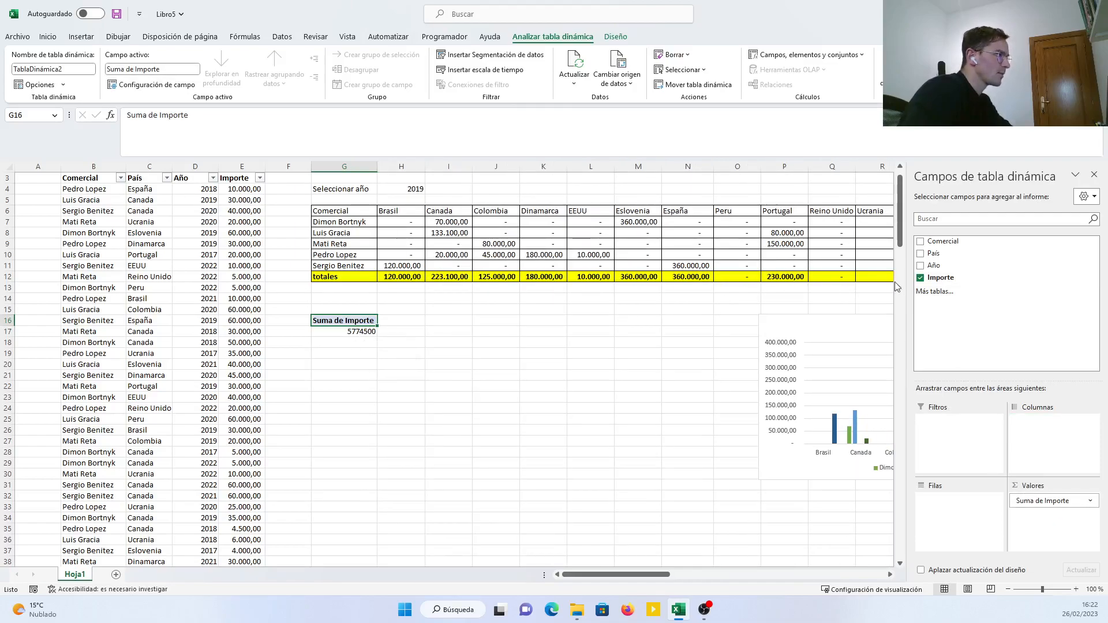
{"action": "left_click_drag", "start_coordinate": [933, 266], "coordinate": [1032, 456]}
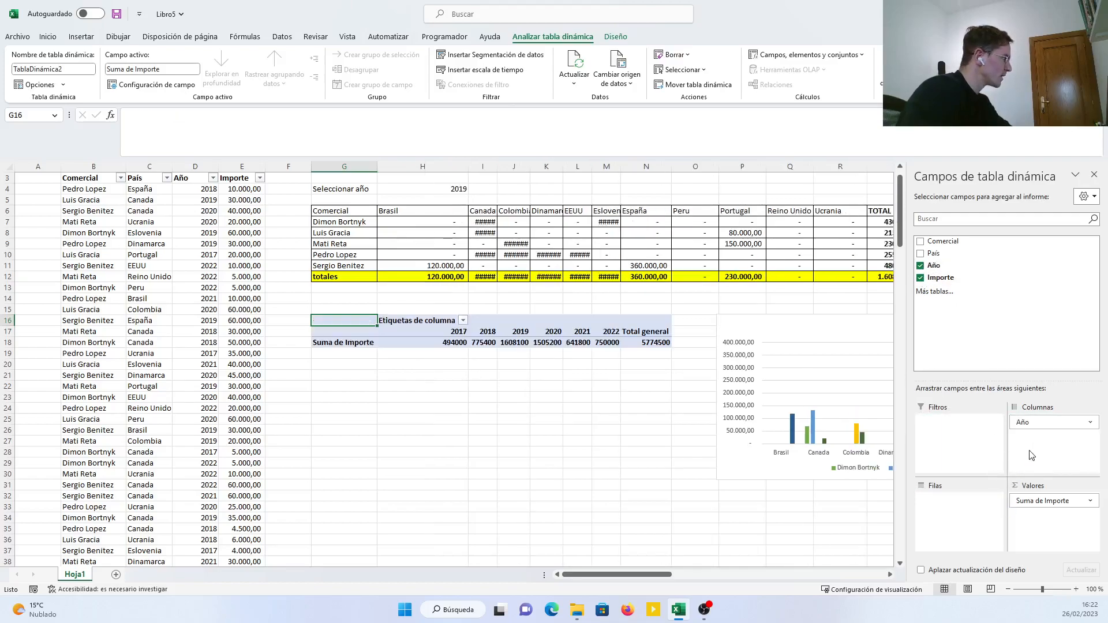
Format the pivot table's Importe amounts in H18:N18 with the thousands separator style.
{"action": "left_click_drag", "start_coordinate": [649, 342], "coordinate": [465, 344]}
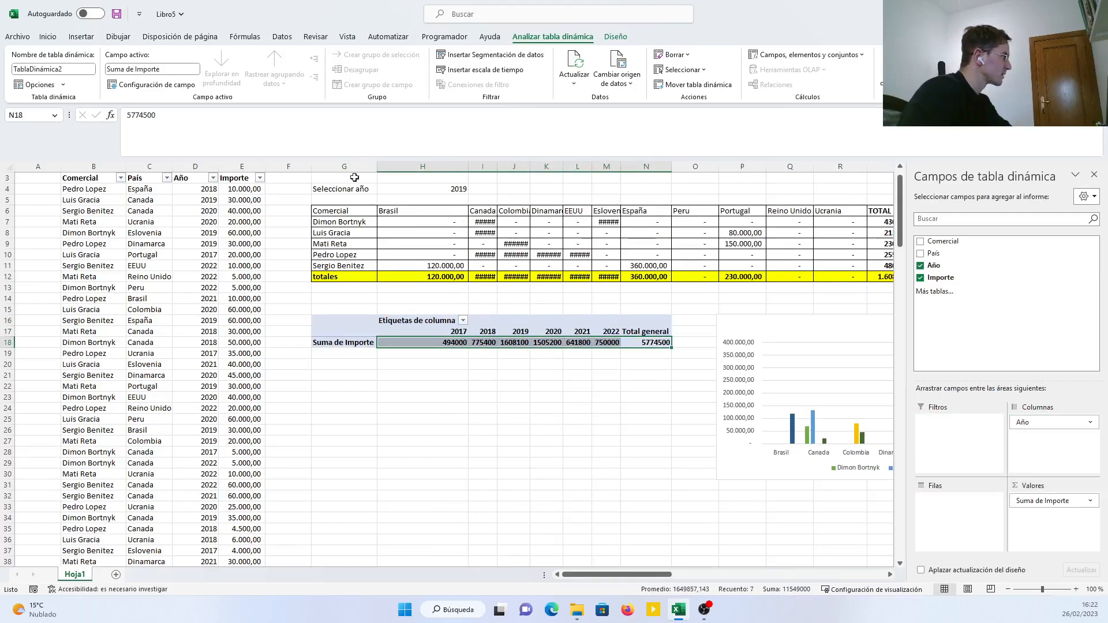
{"action": "left_click", "coordinate": [48, 37]}
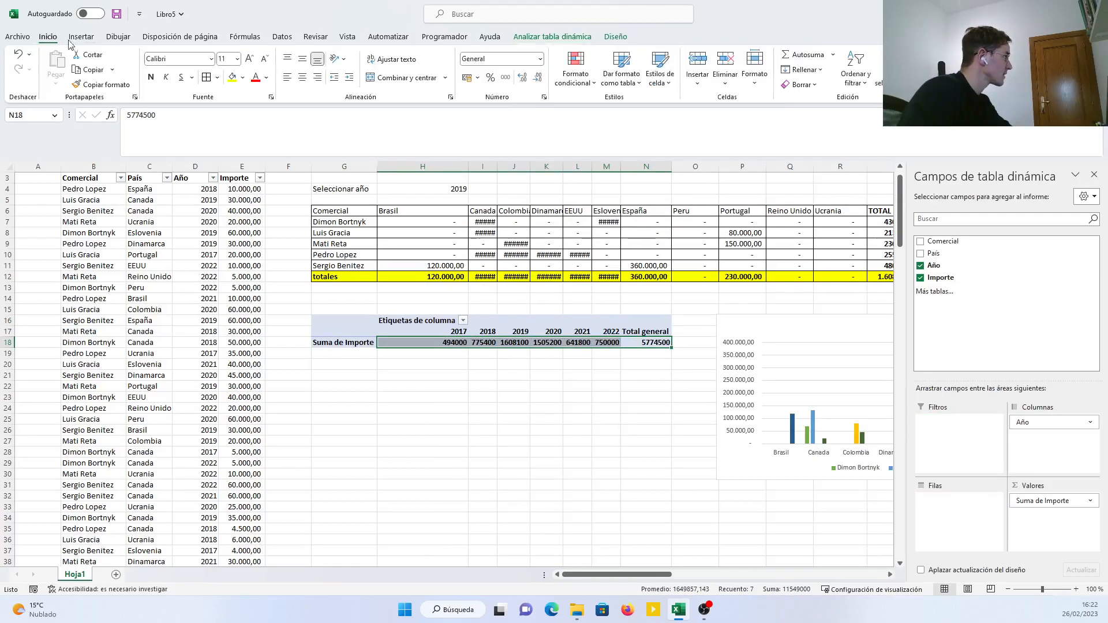
{"action": "left_click", "coordinate": [505, 78]}
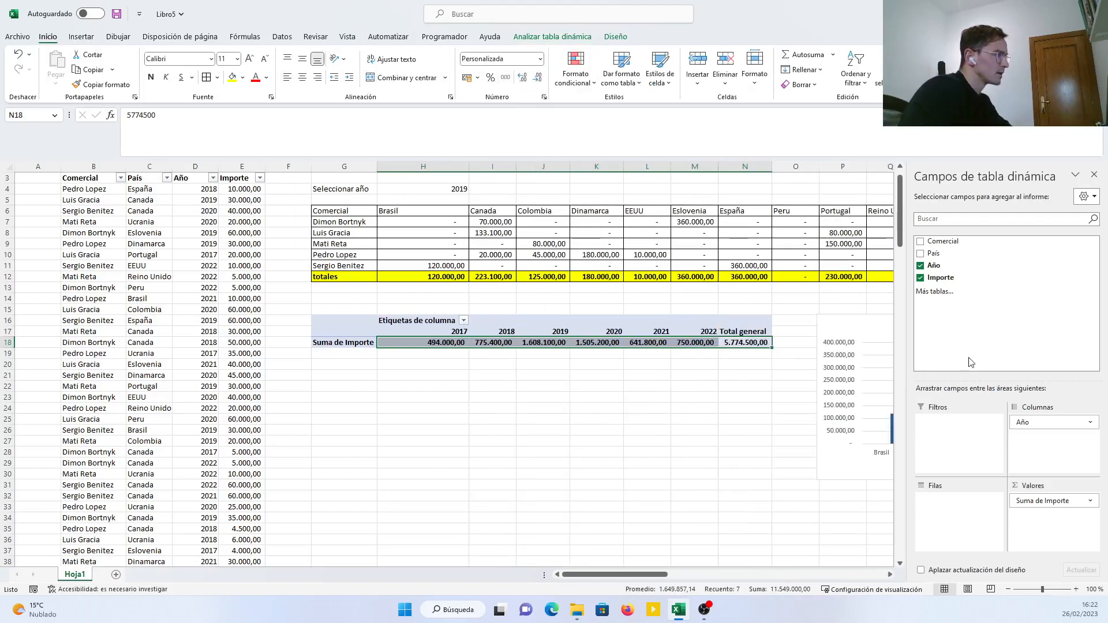
Add Comercial to the pivot table's rows and País as its report filter.
{"action": "left_click_drag", "start_coordinate": [963, 249], "coordinate": [960, 501]}
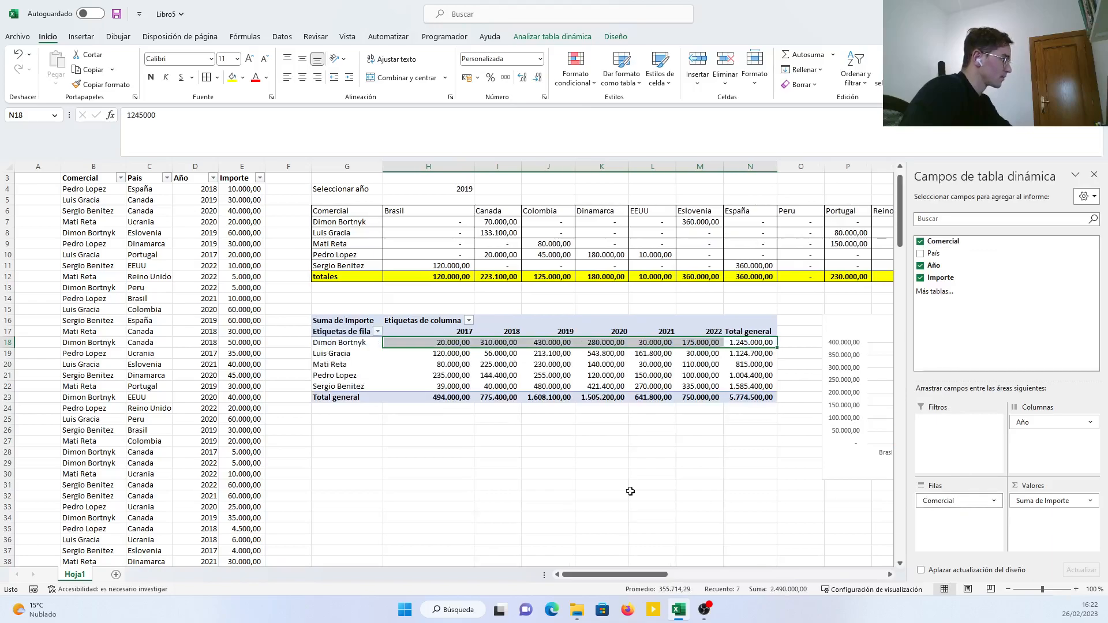
{"action": "left_click", "coordinate": [496, 441]}
{"action": "left_click_drag", "start_coordinate": [348, 325], "coordinate": [740, 398]}
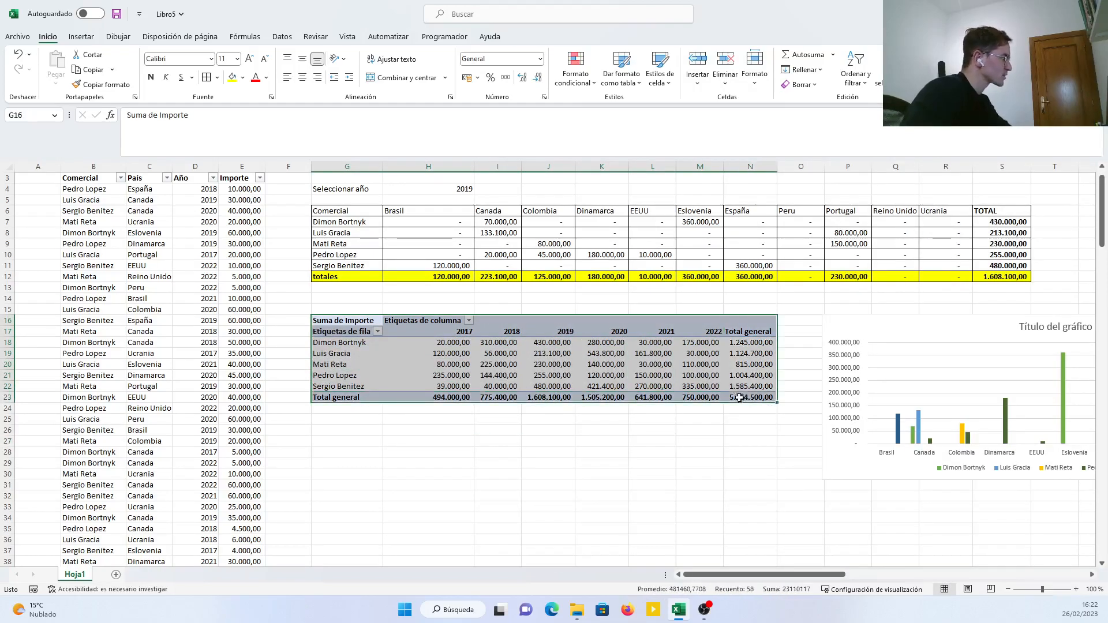
{"action": "left_click", "coordinate": [694, 363]}
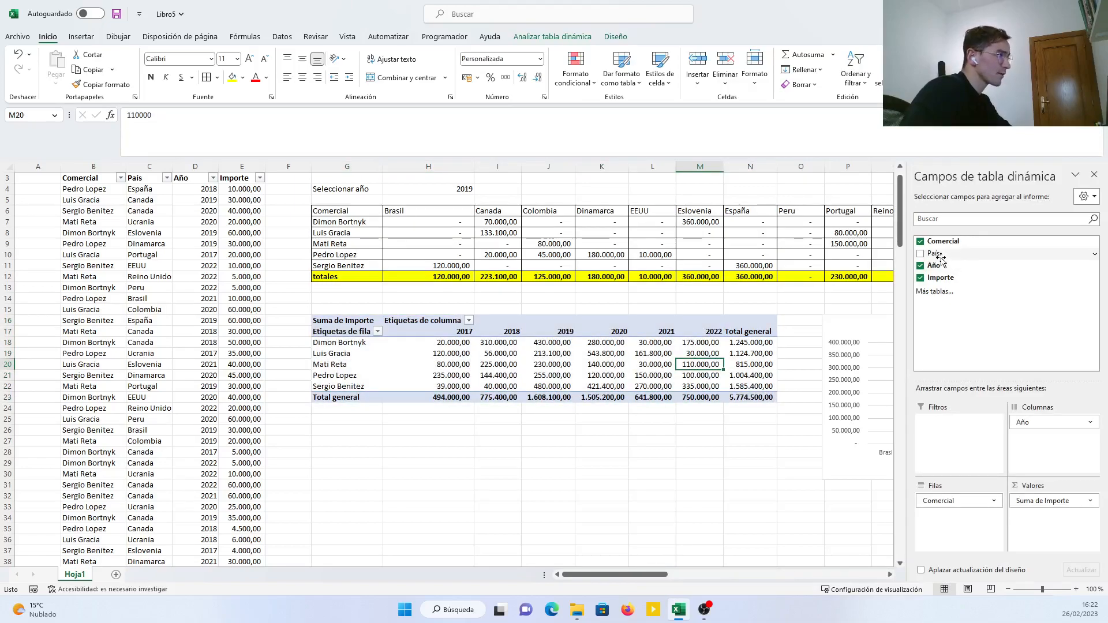
{"action": "left_click_drag", "start_coordinate": [941, 258], "coordinate": [962, 436]}
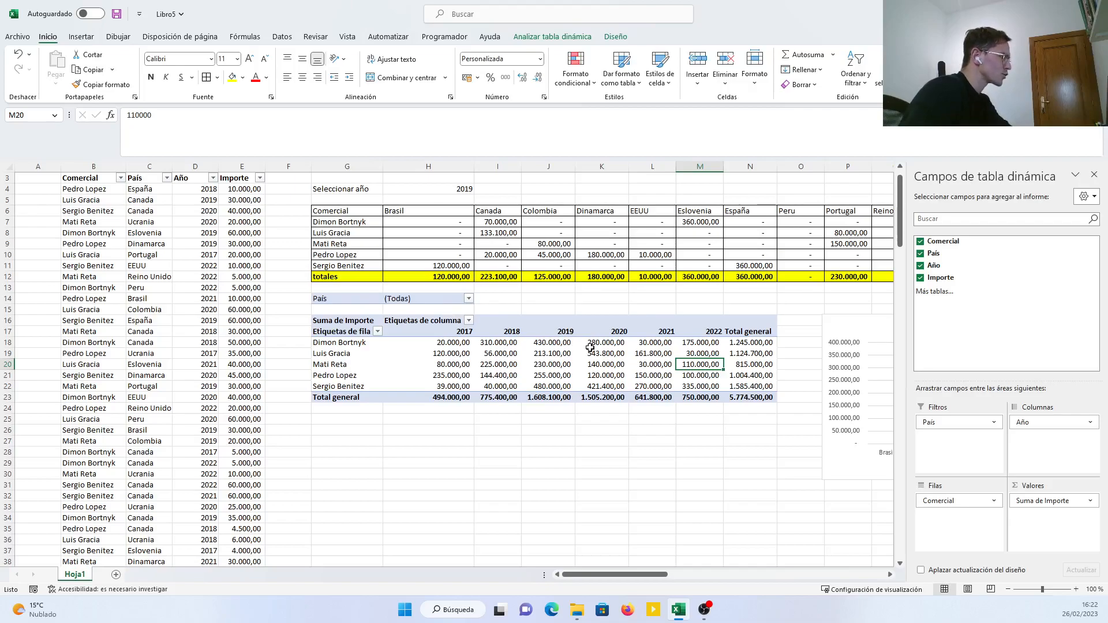
Filter the pivot table by Canada with the País report filter and highlight its yearly amounts.
{"action": "left_click", "coordinate": [468, 299]}
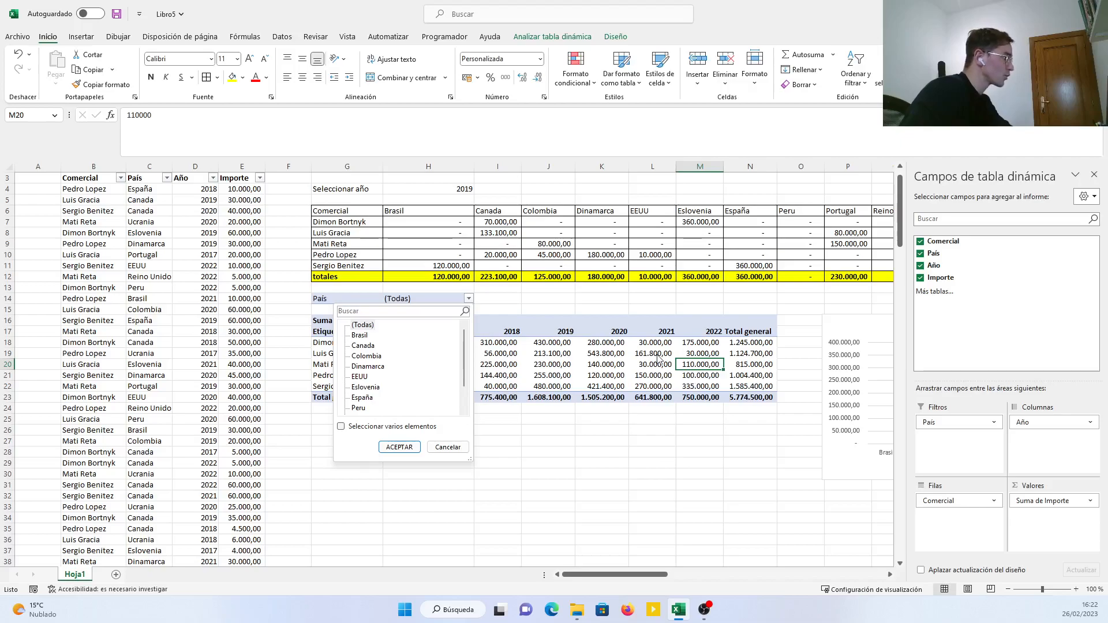
{"action": "left_click", "coordinate": [374, 347]}
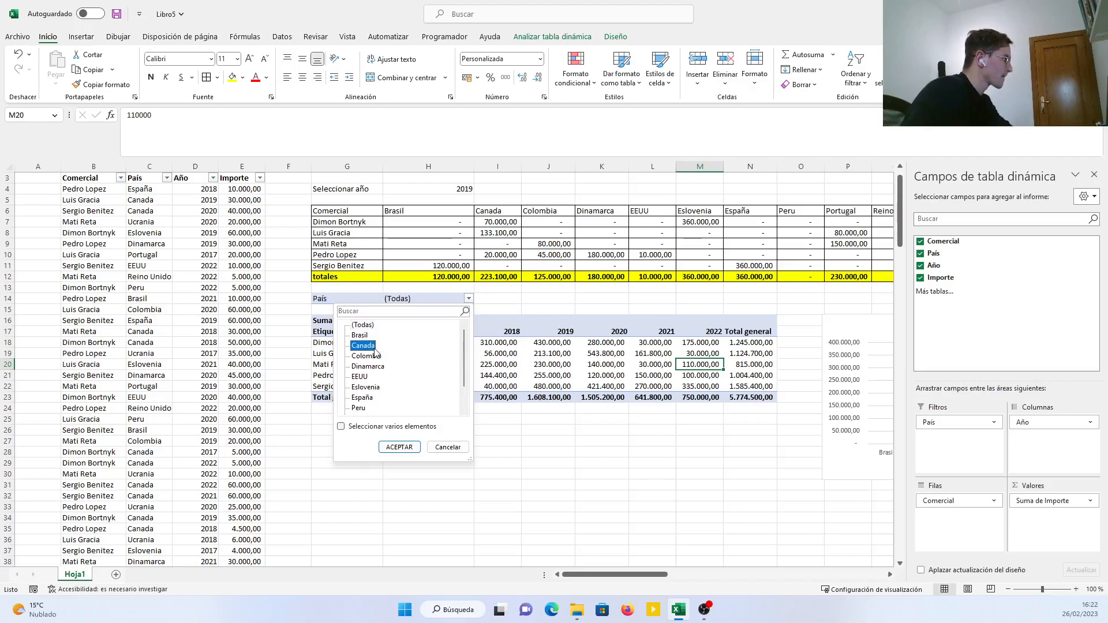
{"action": "left_click", "coordinate": [399, 447]}
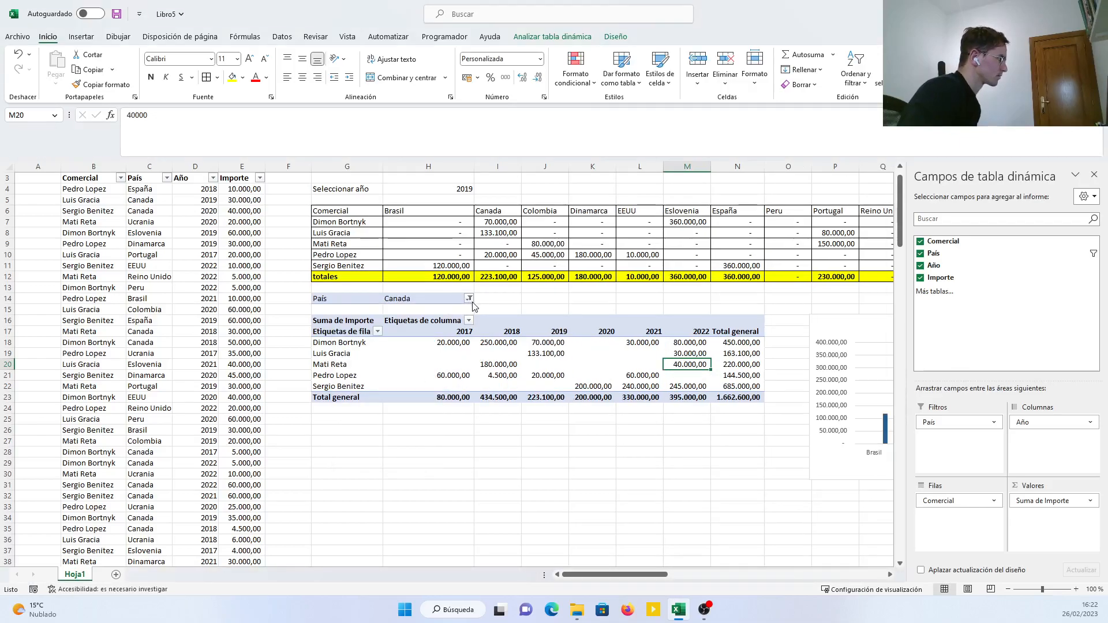
{"action": "left_click_drag", "start_coordinate": [442, 333], "coordinate": [687, 342]}
{"action": "left_click_drag", "start_coordinate": [399, 350], "coordinate": [698, 367]}
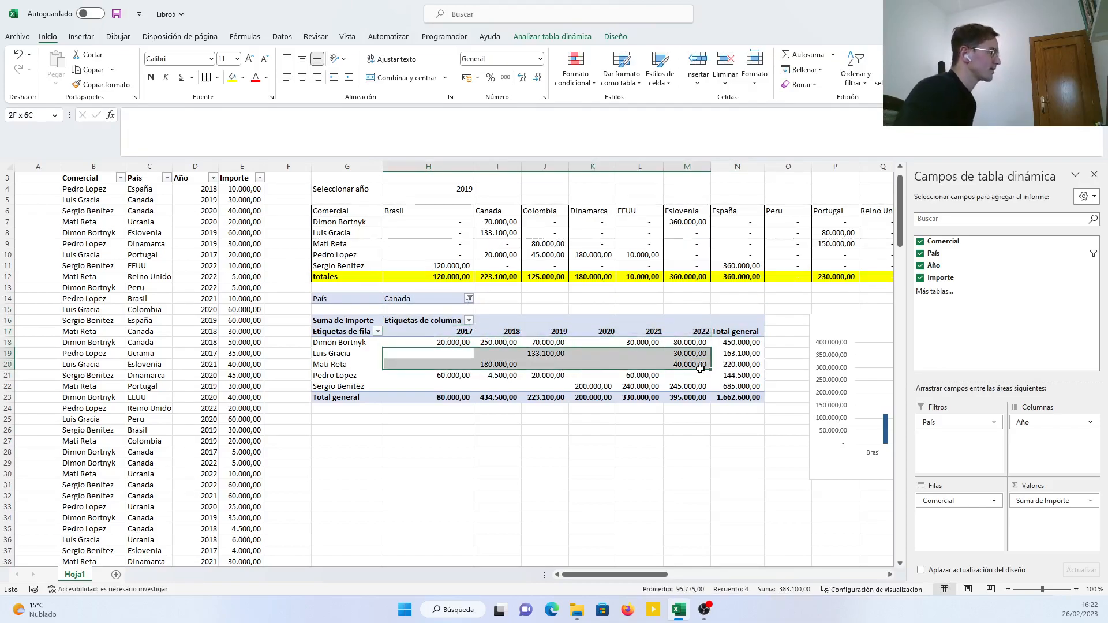
Switch the pivot table's País report filter to Eslovenia.
{"action": "left_click", "coordinate": [468, 298]}
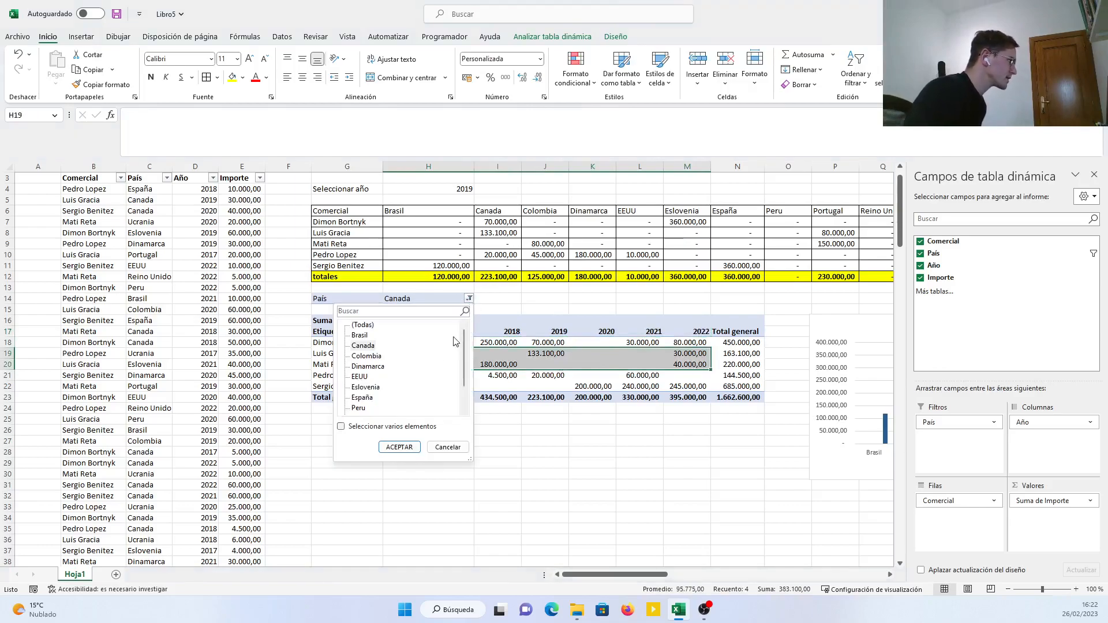
{"action": "left_click", "coordinate": [369, 387]}
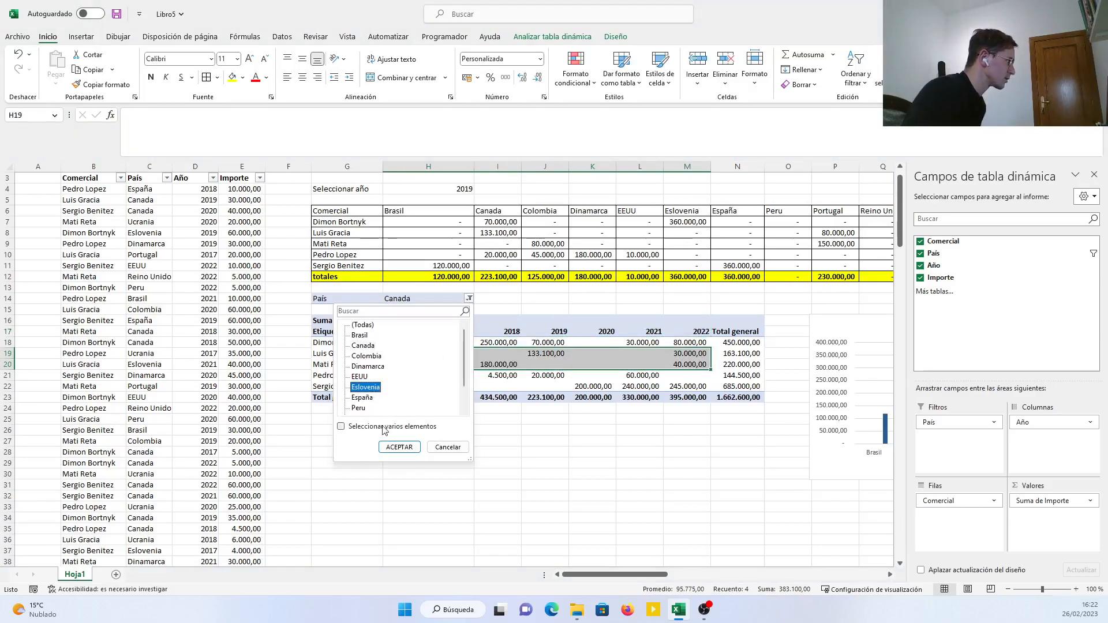
{"action": "left_click", "coordinate": [397, 447]}
{"action": "left_click", "coordinate": [594, 433]}
{"action": "left_click_drag", "start_coordinate": [582, 363], "coordinate": [370, 355]}
{"action": "left_click", "coordinate": [480, 493]}
{"action": "left_click_drag", "start_coordinate": [477, 485], "coordinate": [477, 474]}
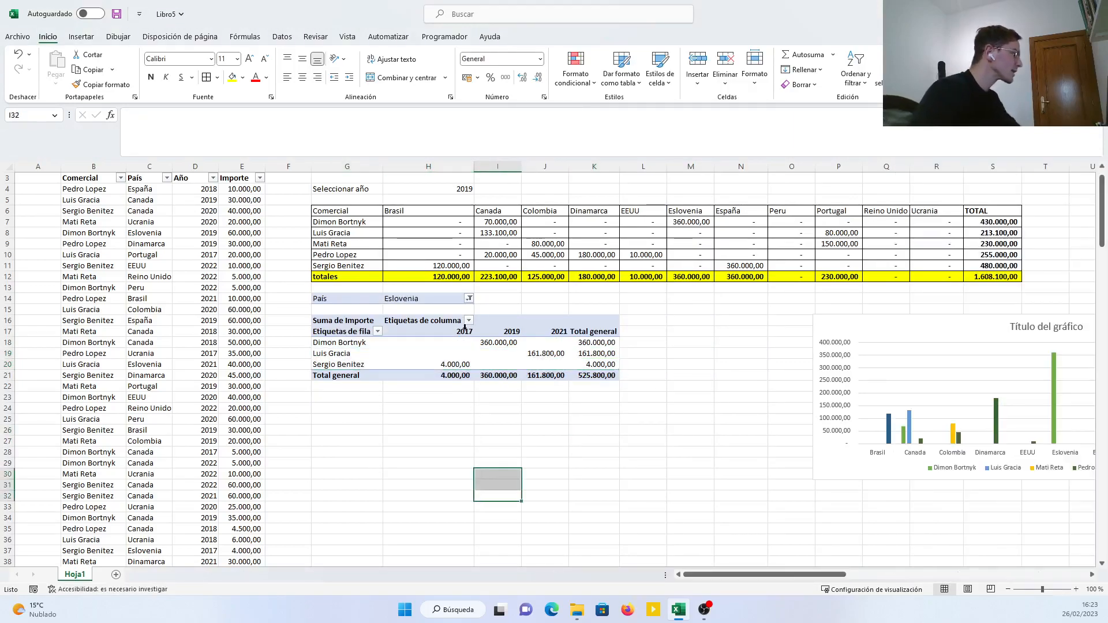
Reset the pivot table's País report filter to (Todas).
{"action": "left_click", "coordinate": [469, 299]}
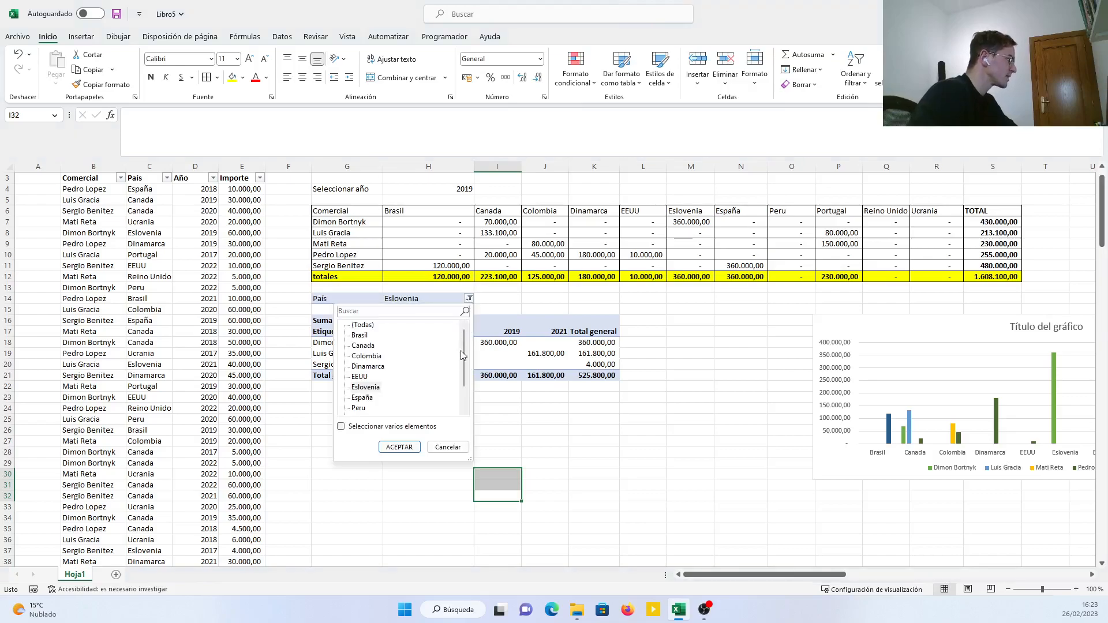
{"action": "left_click", "coordinate": [370, 325]}
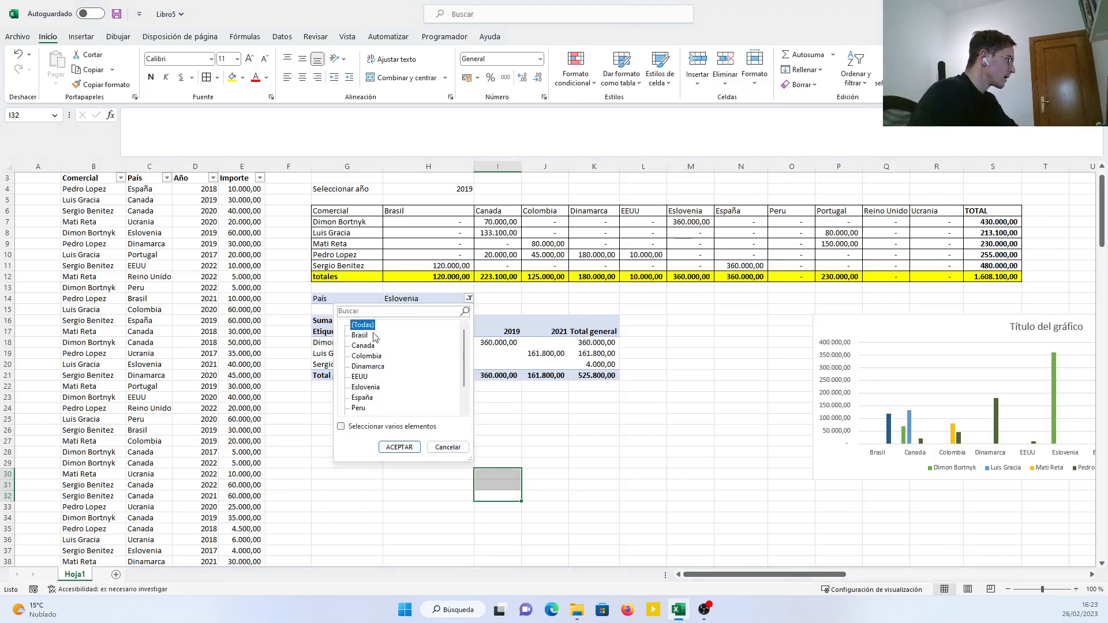
{"action": "left_click", "coordinate": [399, 447]}
{"action": "left_click", "coordinate": [577, 456]}
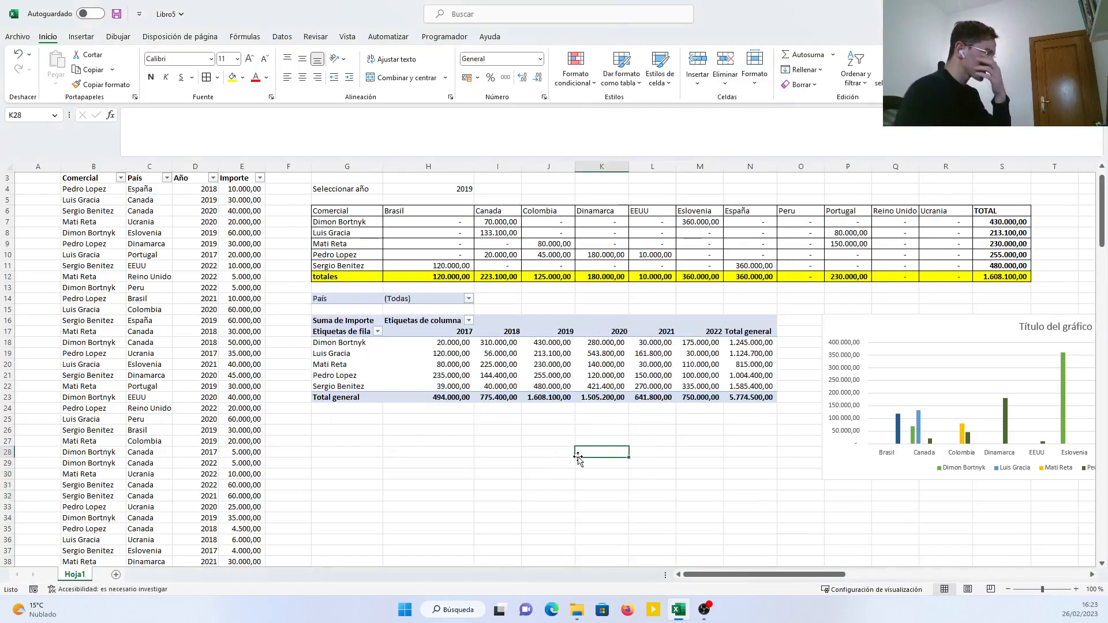
Insert a slicer for País and place it below the pivot table, checking its list of countries.
{"action": "left_click", "coordinate": [541, 327]}
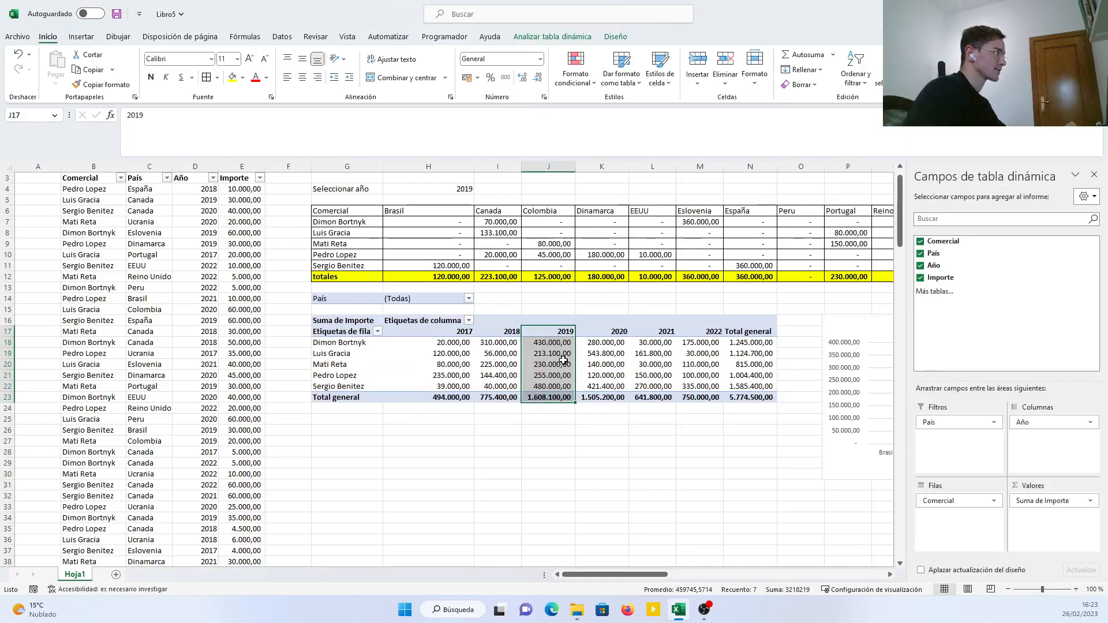
{"action": "left_click", "coordinate": [552, 35]}
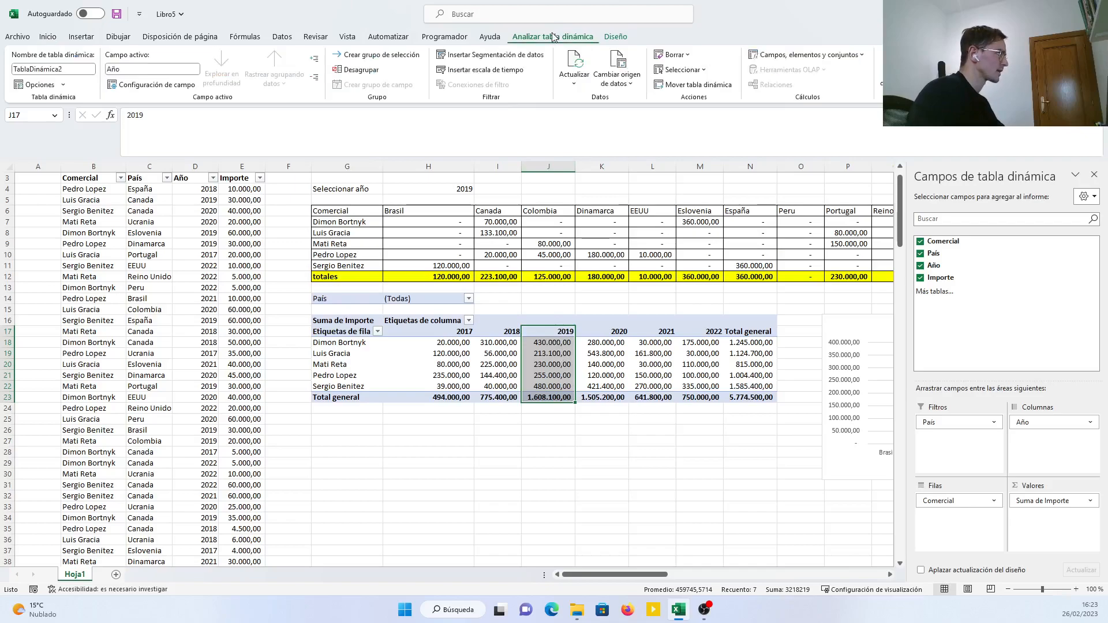
{"action": "left_click", "coordinate": [522, 56]}
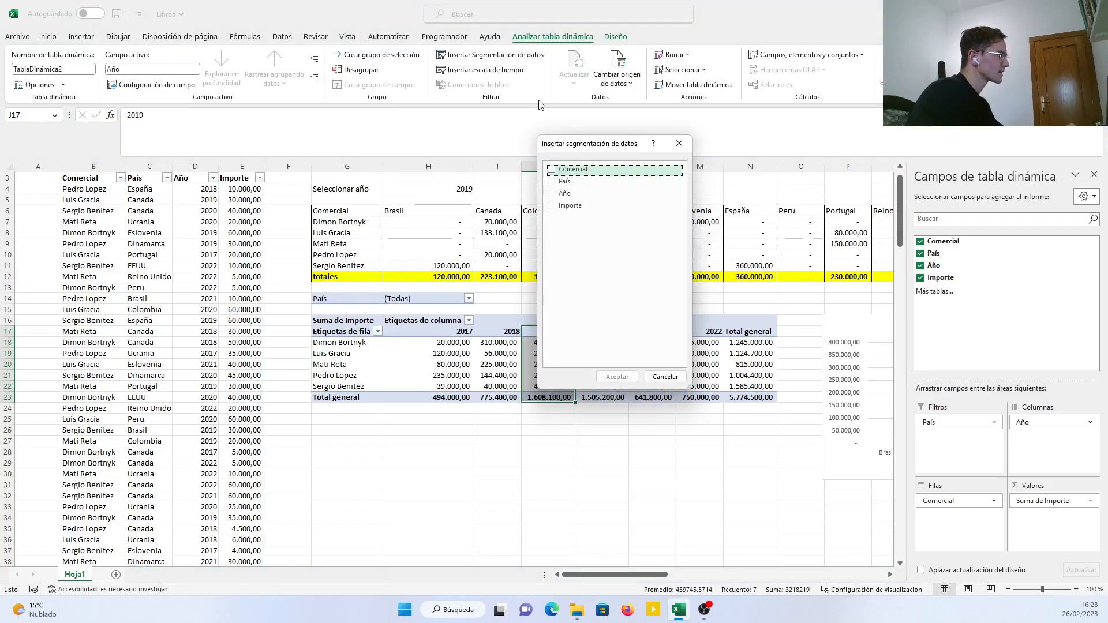
{"action": "left_click", "coordinate": [551, 182]}
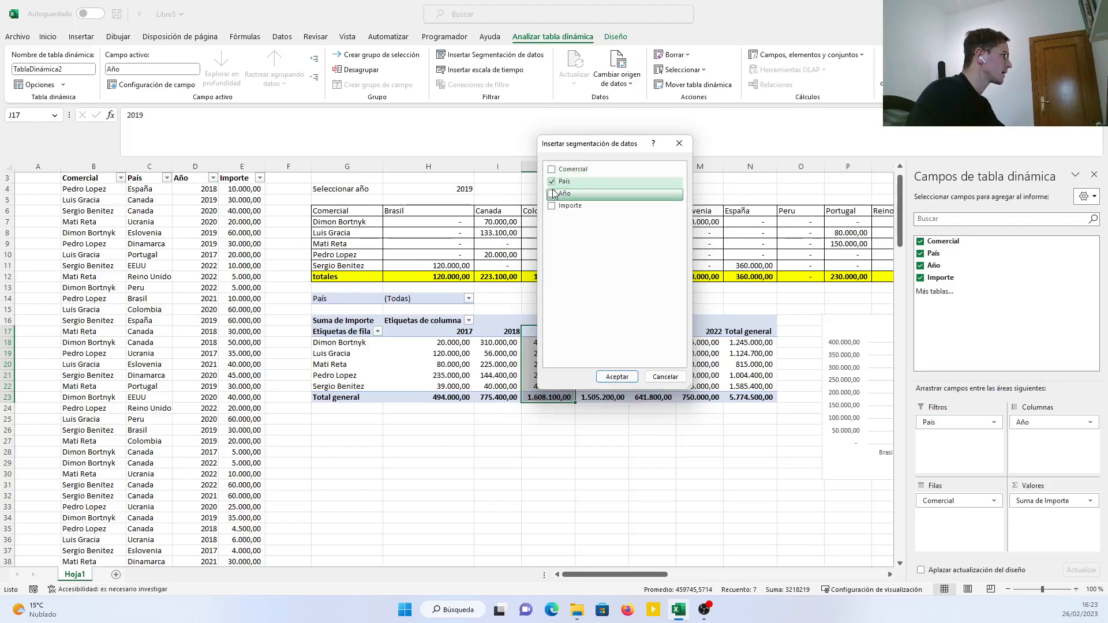
{"action": "left_click", "coordinate": [616, 377]}
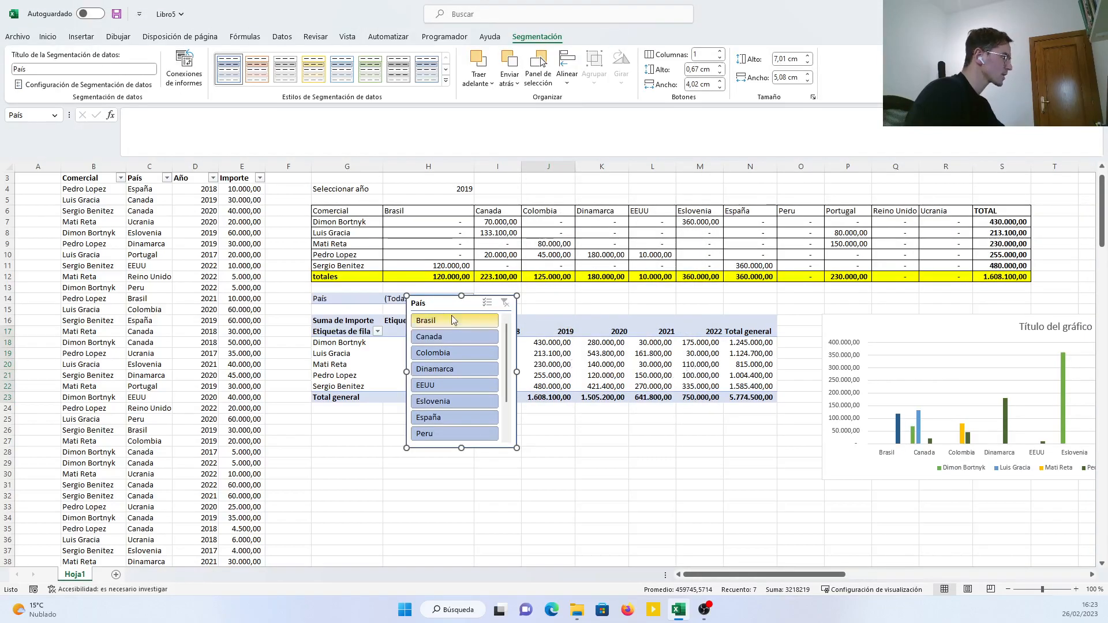
{"action": "left_click_drag", "start_coordinate": [436, 308], "coordinate": [366, 417]}
{"action": "scroll", "coordinate": [392, 467], "scroll_direction": "down", "scroll_amount": 3}
{"action": "scroll", "coordinate": [392, 459], "scroll_direction": "up", "scroll_amount": 3}
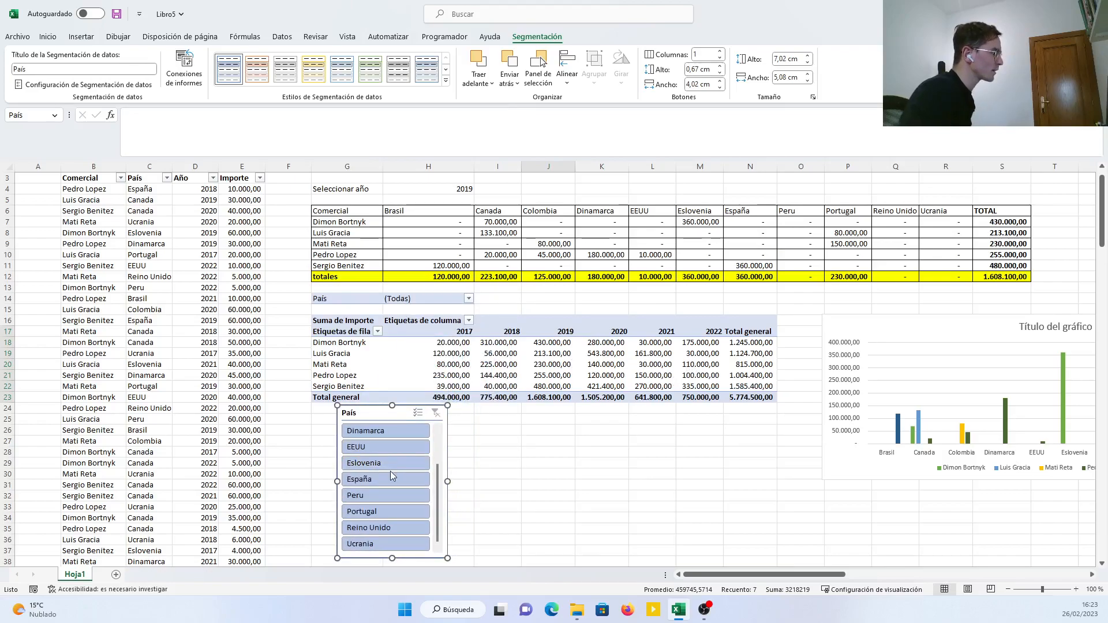
{"action": "scroll", "coordinate": [394, 496], "scroll_direction": "down", "scroll_amount": 3}
{"action": "scroll", "coordinate": [396, 501], "scroll_direction": "up", "scroll_amount": 3}
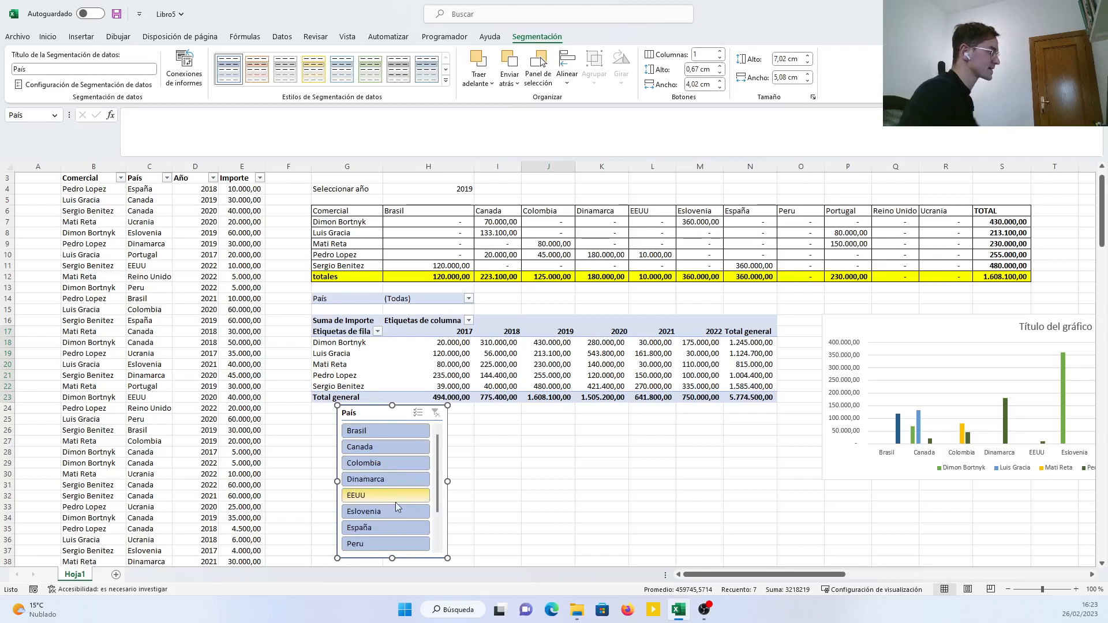
Filter the pivot table with the País slicer by Canada, Dinamarca and EEUU in turn.
{"action": "left_click", "coordinate": [389, 448]}
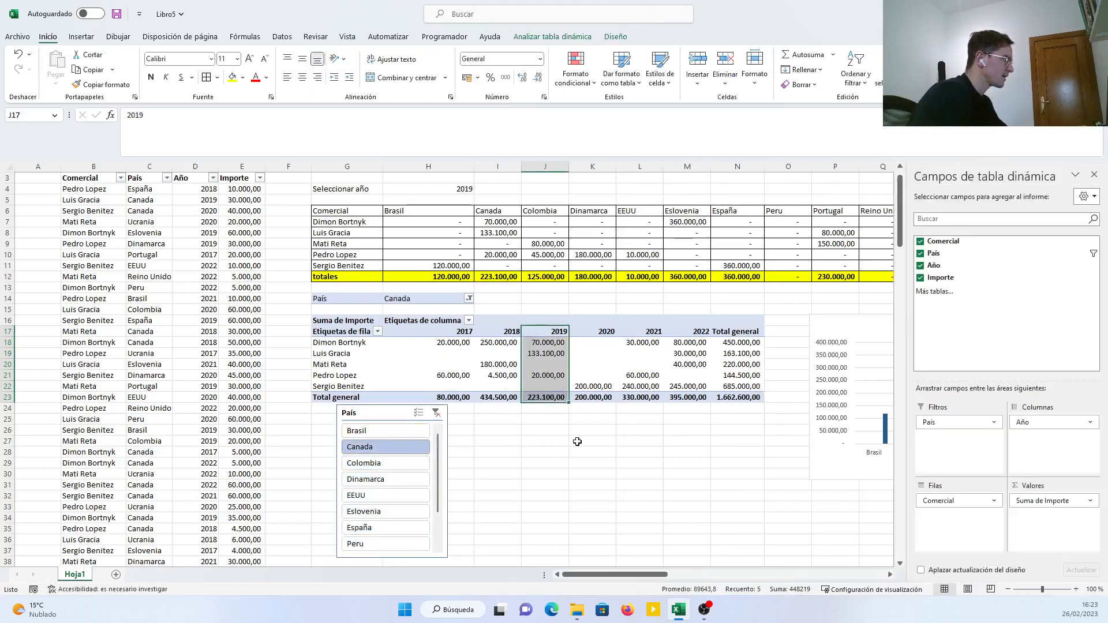
{"action": "left_click", "coordinate": [398, 482]}
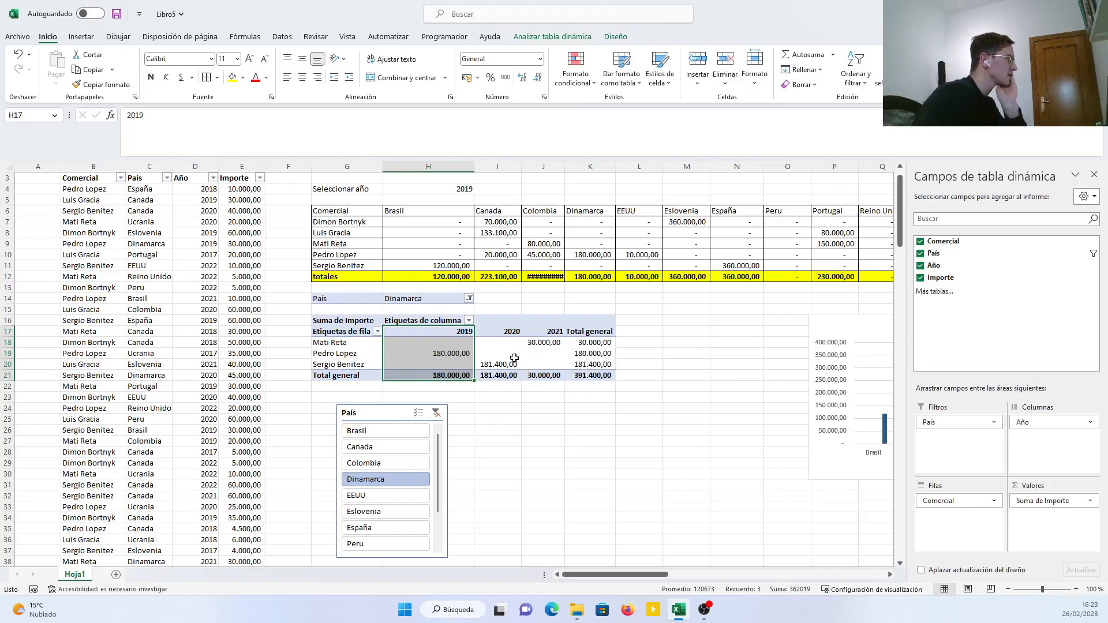
{"action": "left_click", "coordinate": [396, 501]}
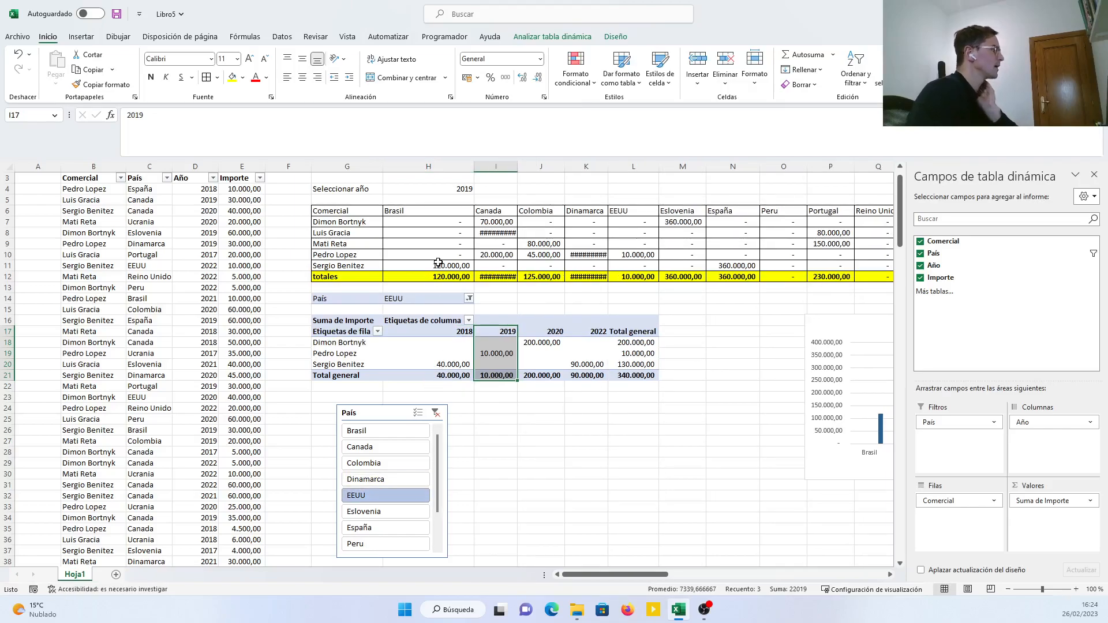
Insert a slicer for Comercial and place it beside the País slicer, below the pivot table.
{"action": "left_click", "coordinate": [551, 37]}
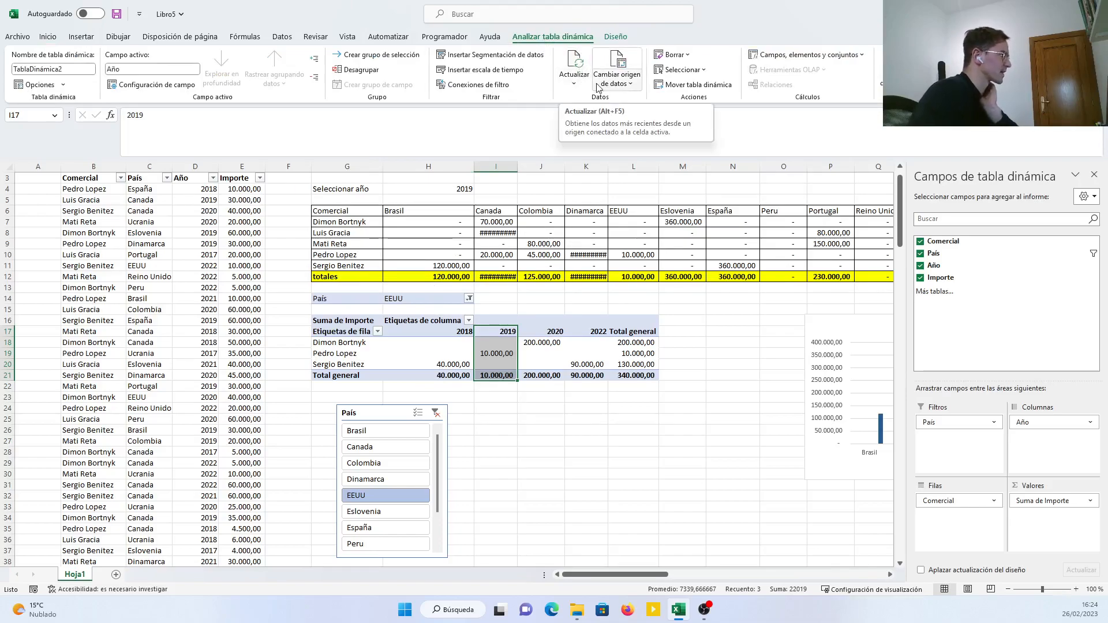
{"action": "left_click", "coordinate": [499, 56]}
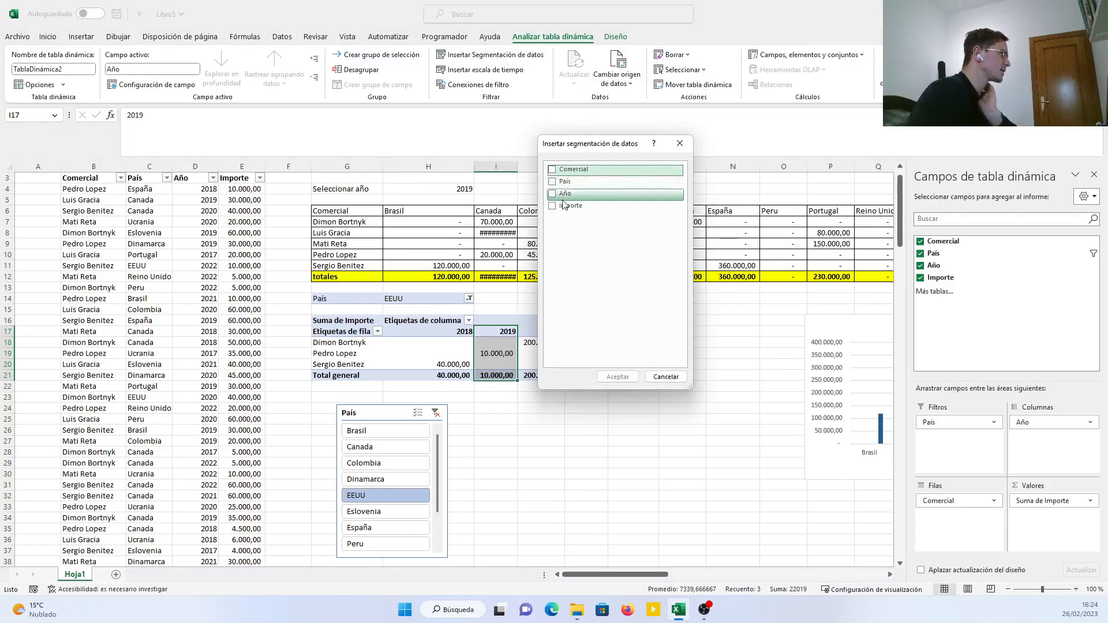
{"action": "left_click", "coordinate": [552, 170]}
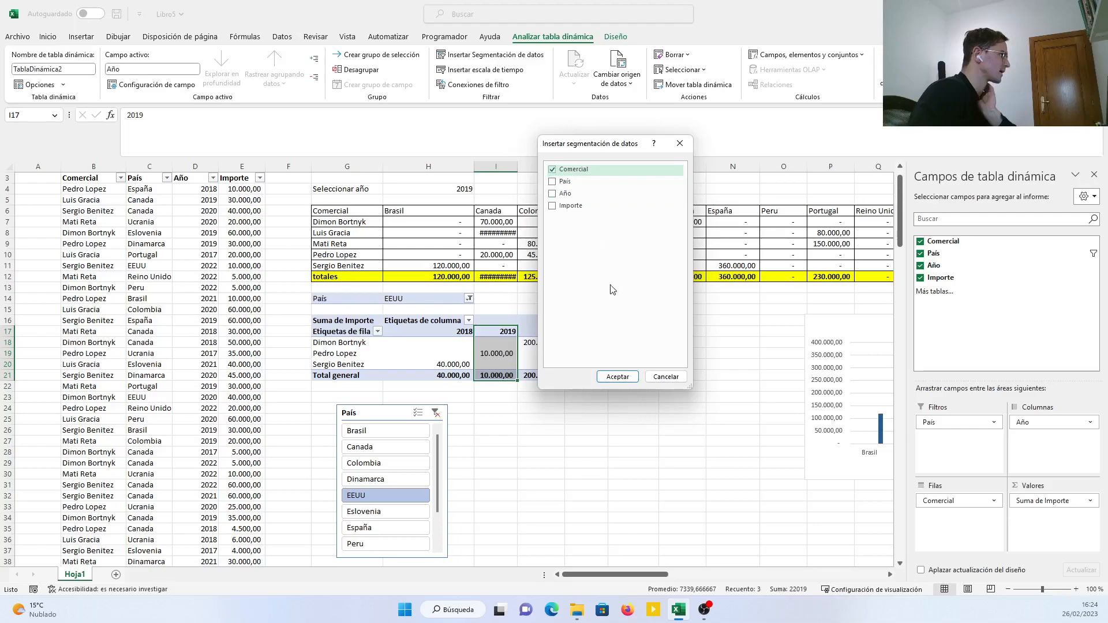
{"action": "left_click", "coordinate": [616, 377]}
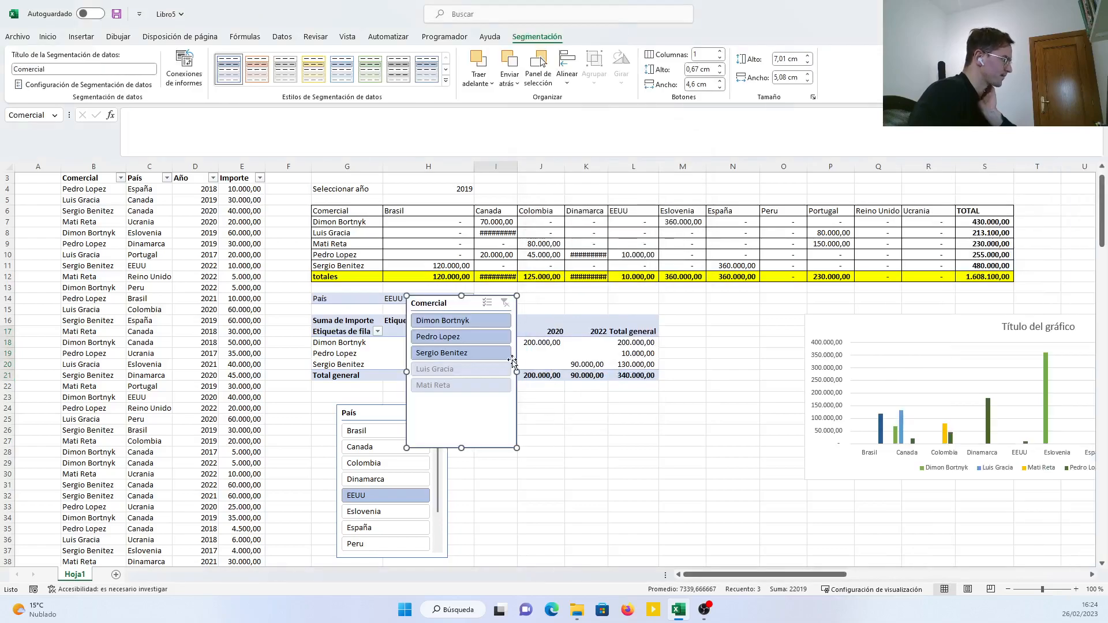
{"action": "left_click_drag", "start_coordinate": [428, 308], "coordinate": [480, 403]}
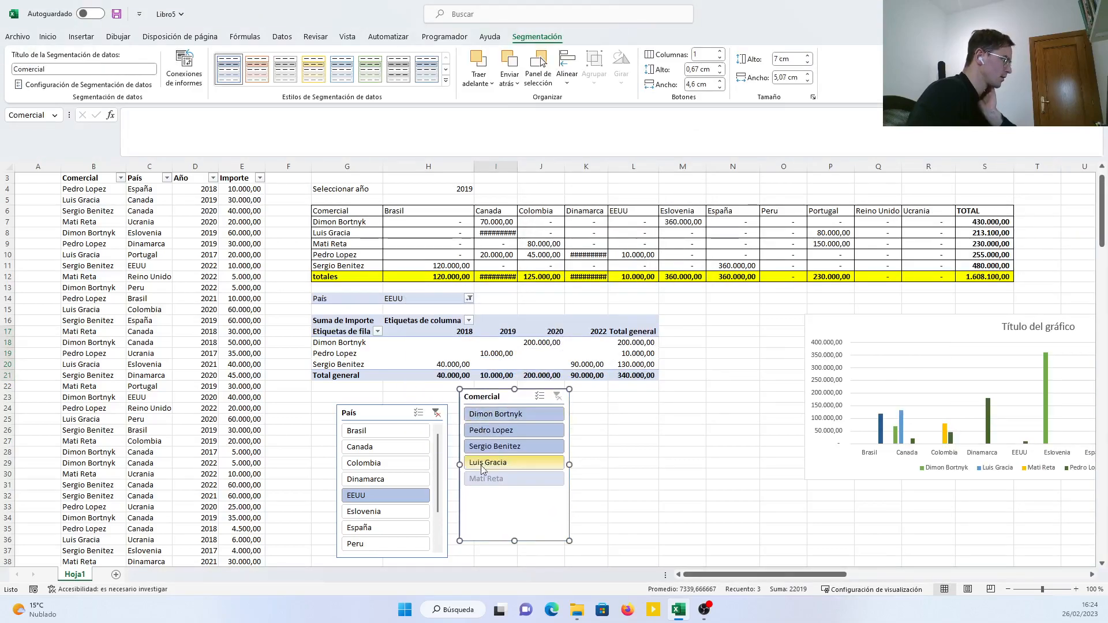
Use the slicers to filter the pivot table by Canada and the first listed salesperson.
{"action": "left_click", "coordinate": [386, 446]}
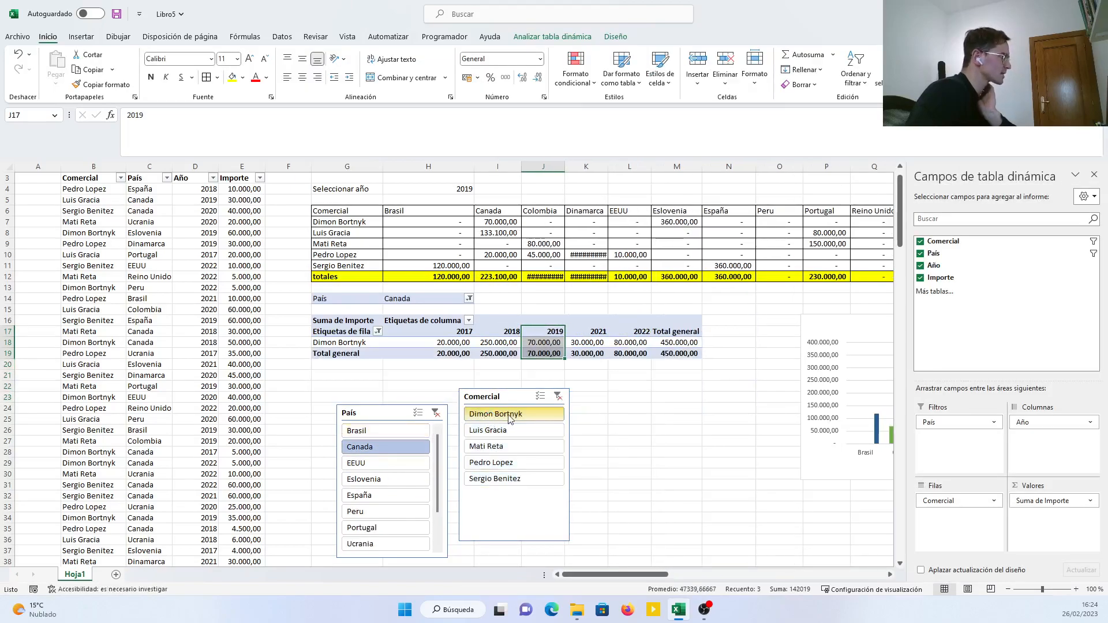
{"action": "left_click", "coordinate": [628, 398]}
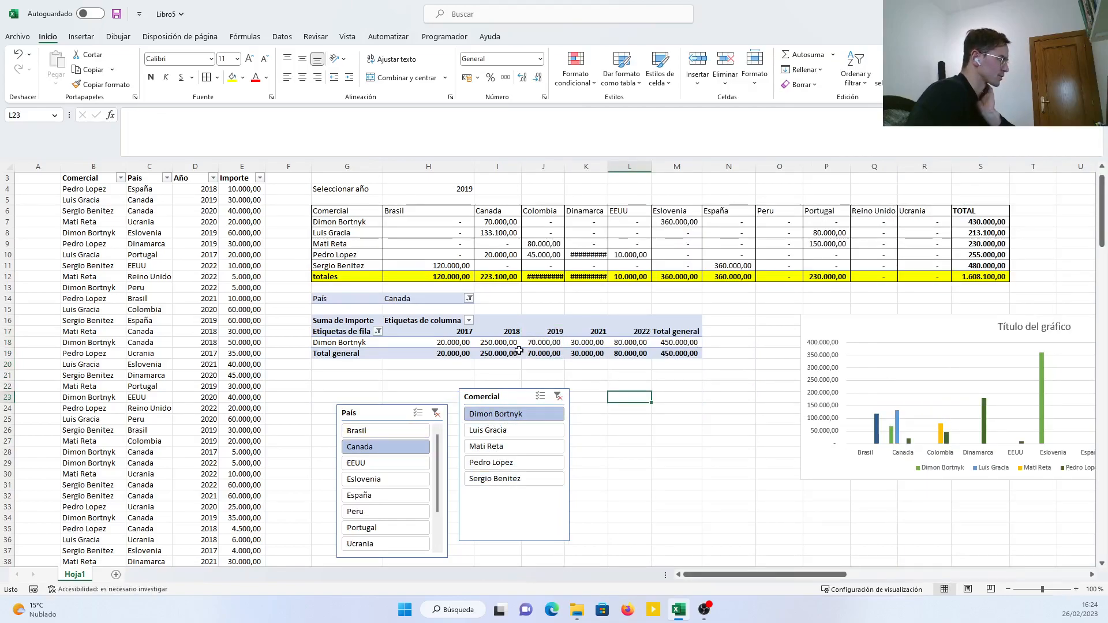
Filter the slicers by EEUU and the second listed salesperson, and align the Comercial slicer with the País slicer.
{"action": "left_click", "coordinate": [377, 464]}
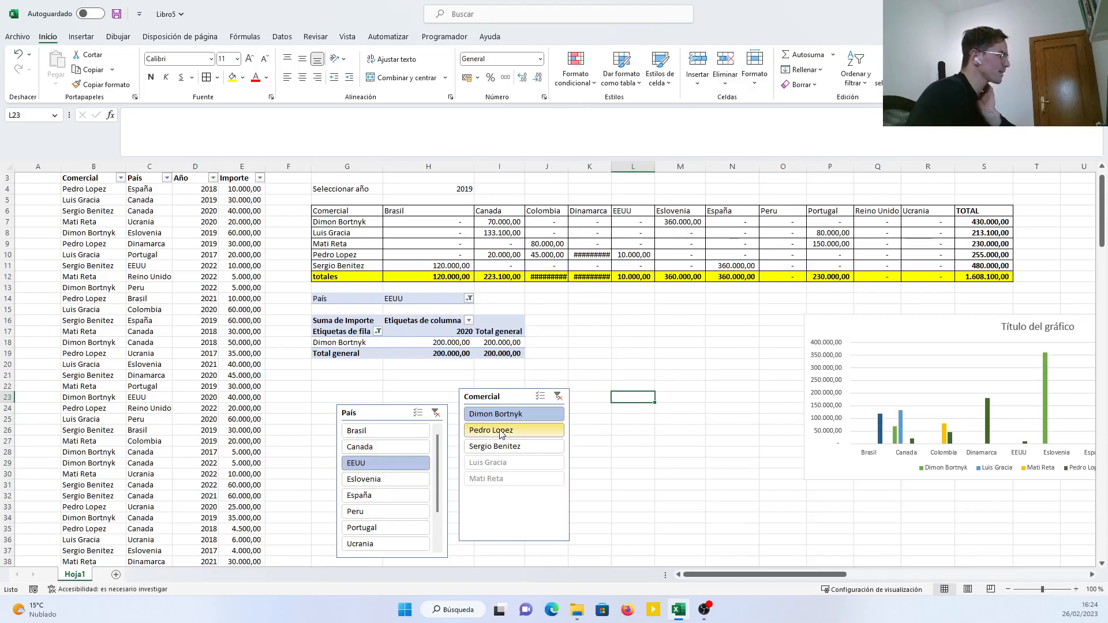
{"action": "left_click", "coordinate": [501, 433]}
{"action": "left_click_drag", "start_coordinate": [486, 396], "coordinate": [487, 414]}
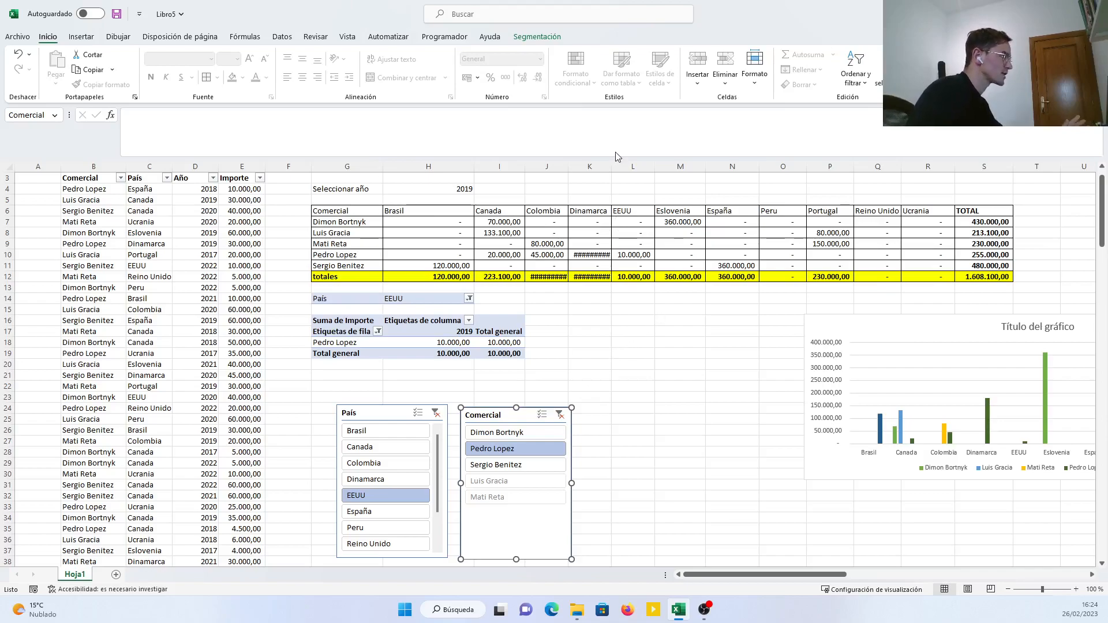
Widen columns J and K so the Colombia and Dinamarca amounts in the summary table fit.
{"action": "left_click_drag", "start_coordinate": [610, 166], "coordinate": [579, 167]}
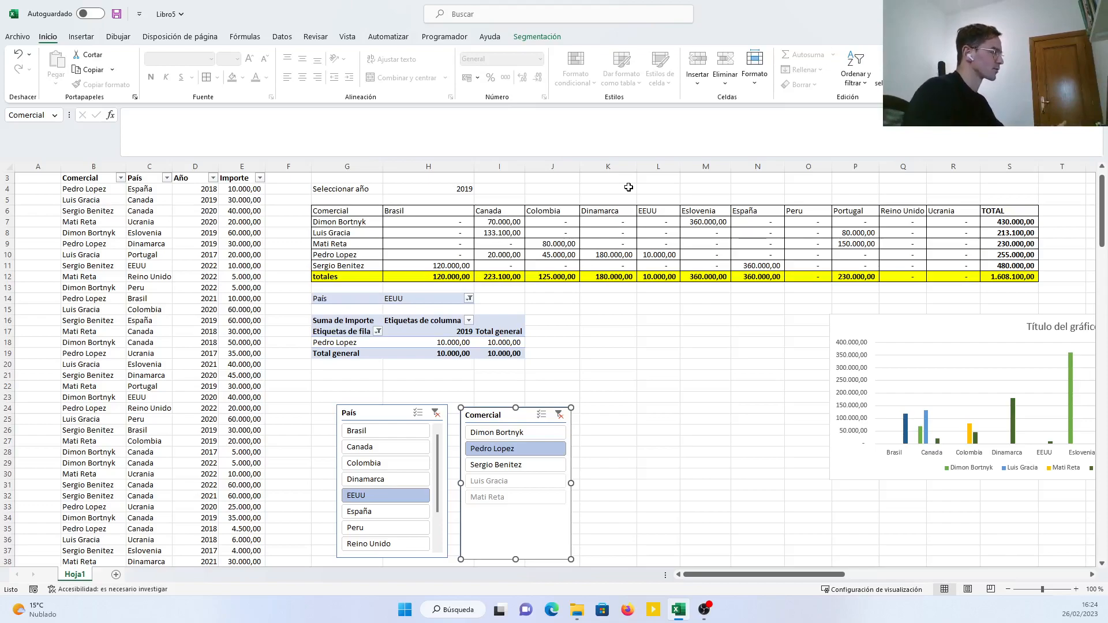
{"action": "left_click", "coordinate": [658, 363]}
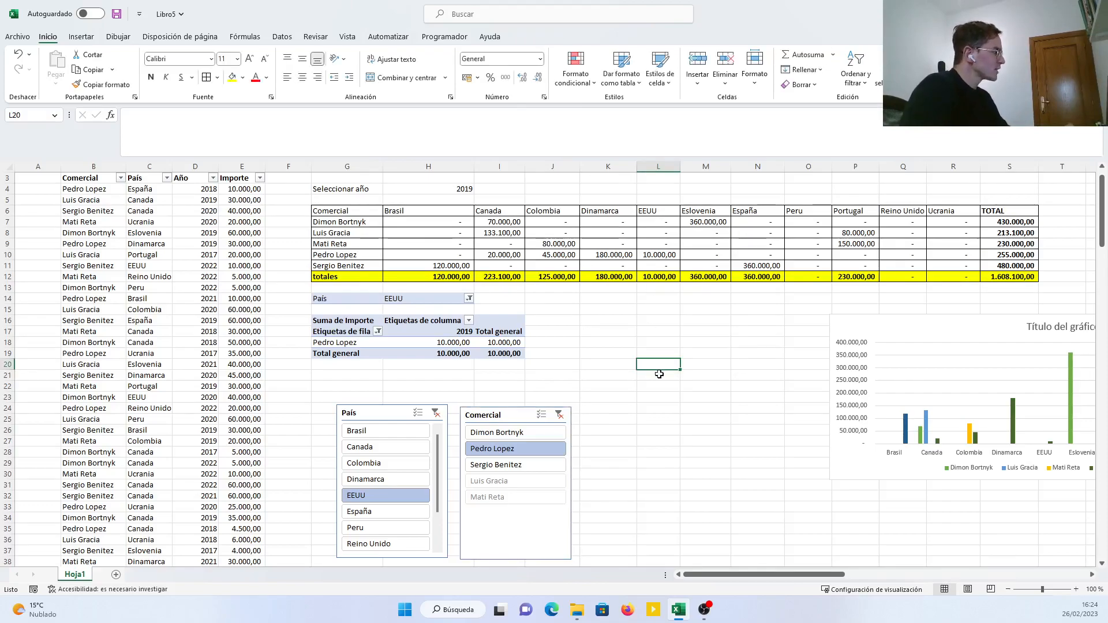
{"action": "left_click", "coordinate": [709, 440]}
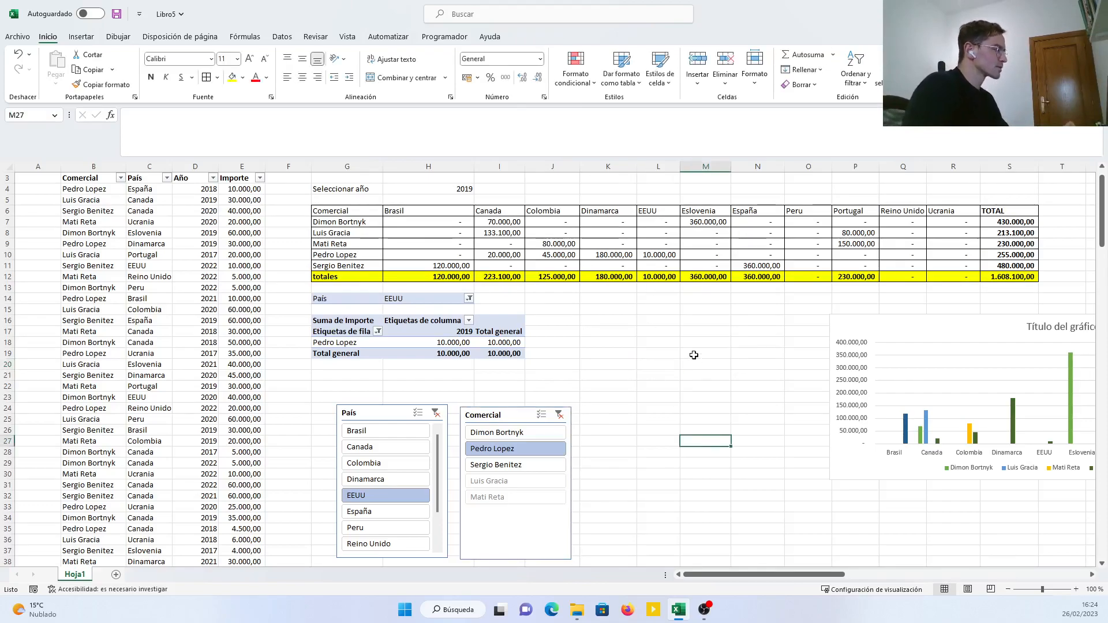